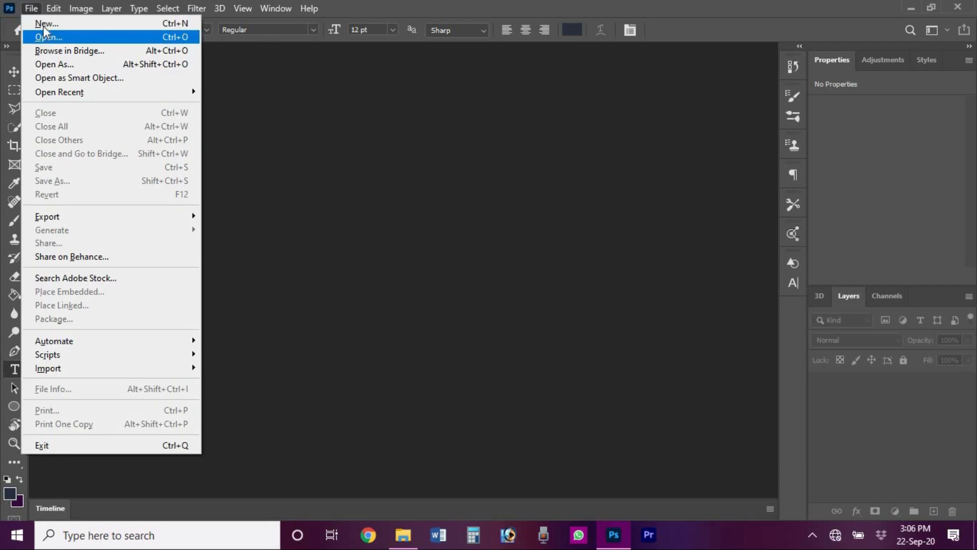
- Create a white document named Desk Calendar, 11 × 8.5 inches at 300 ppi
left_click(78, 29)
left_click(746, 144)
left_click(727, 197)
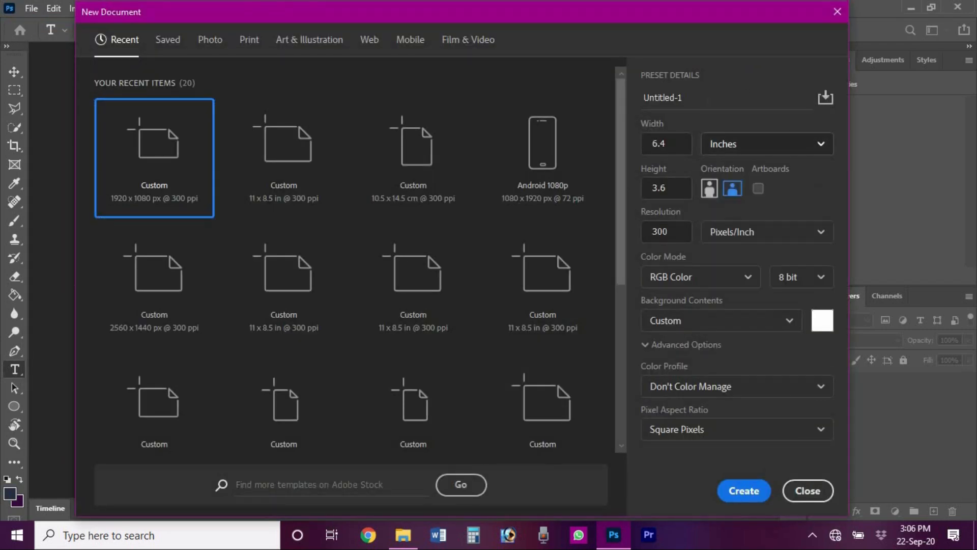
left_click_drag(684, 98, 617, 103)
type("Desk Calendar")
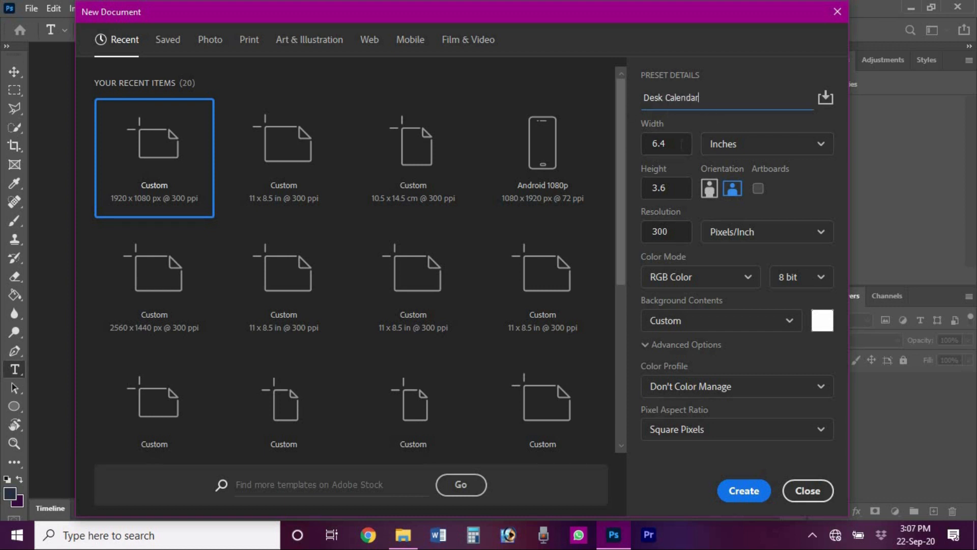
key("Tab")
type("11")
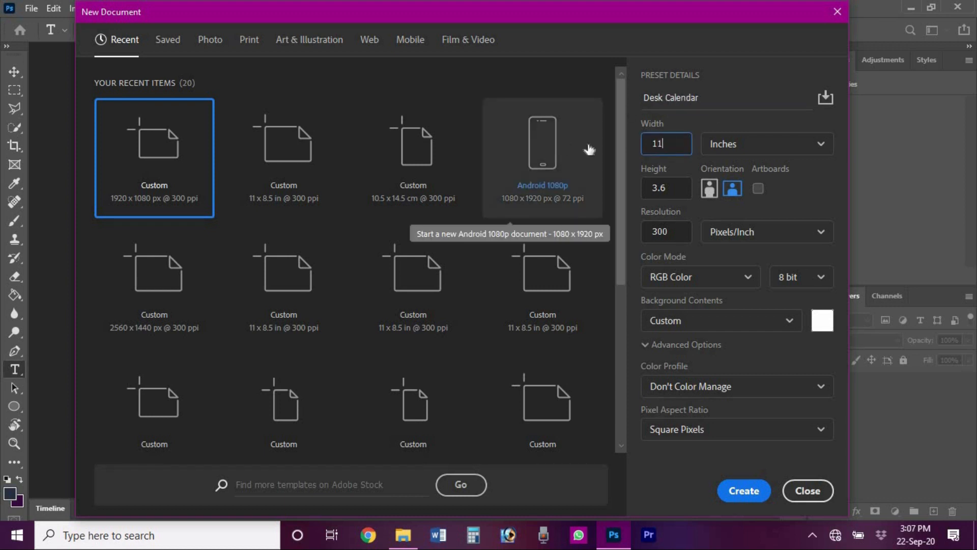
key("Tab")
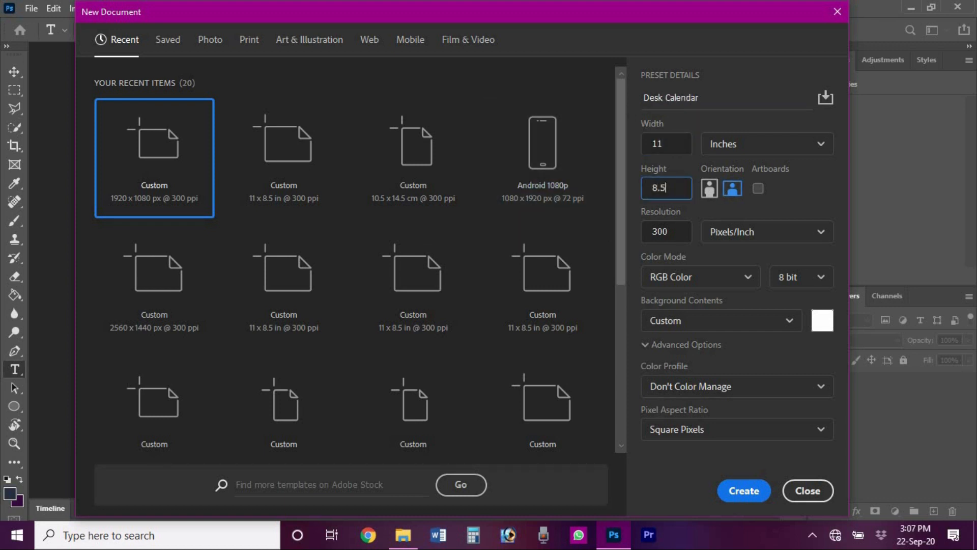
type("8.5")
left_click(743, 490)
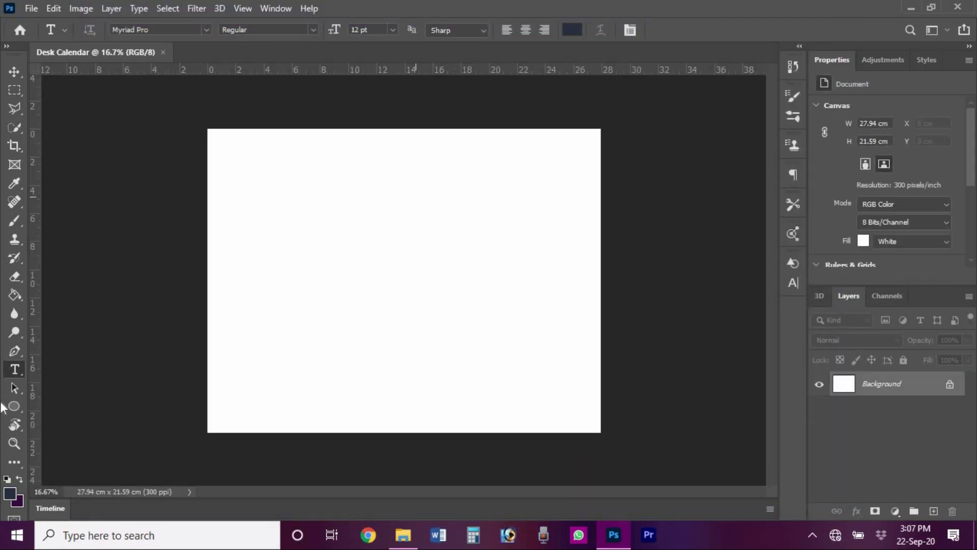
- Place vertical guides near the left and right edges and a horizontal guide near the top
left_click_drag(32, 263, 222, 262)
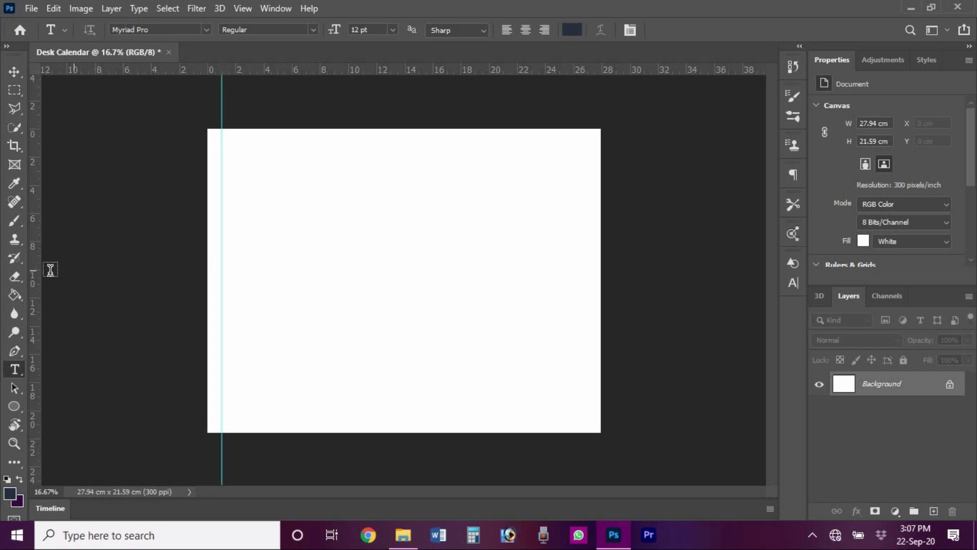
left_click_drag(39, 276, 587, 267)
left_click_drag(458, 68, 418, 417)
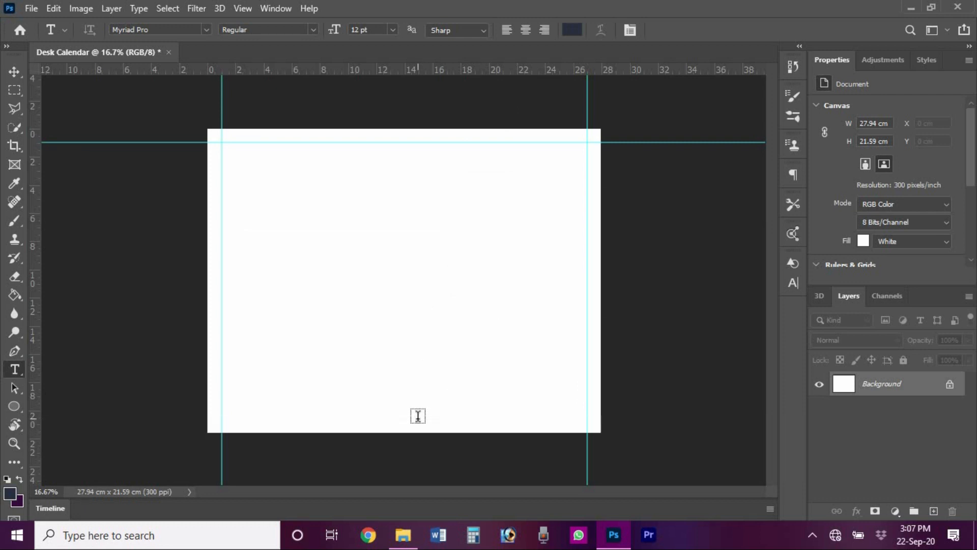
- Draw an ellipse, scale it into a large dark navy circle, and shift it right and down
left_click(14, 405)
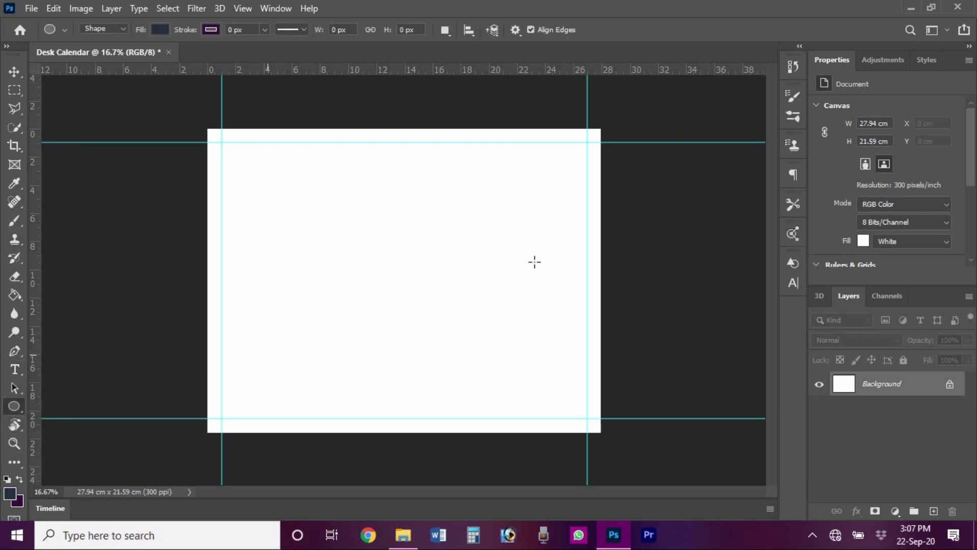
left_click(399, 291)
left_click(459, 206)
key("ctrl+t")
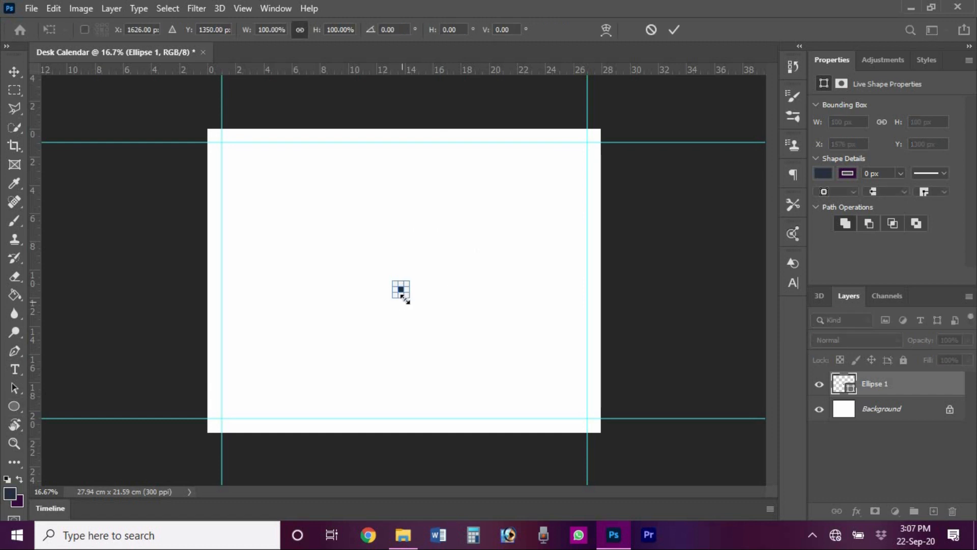
left_click_drag(432, 314, 579, 465)
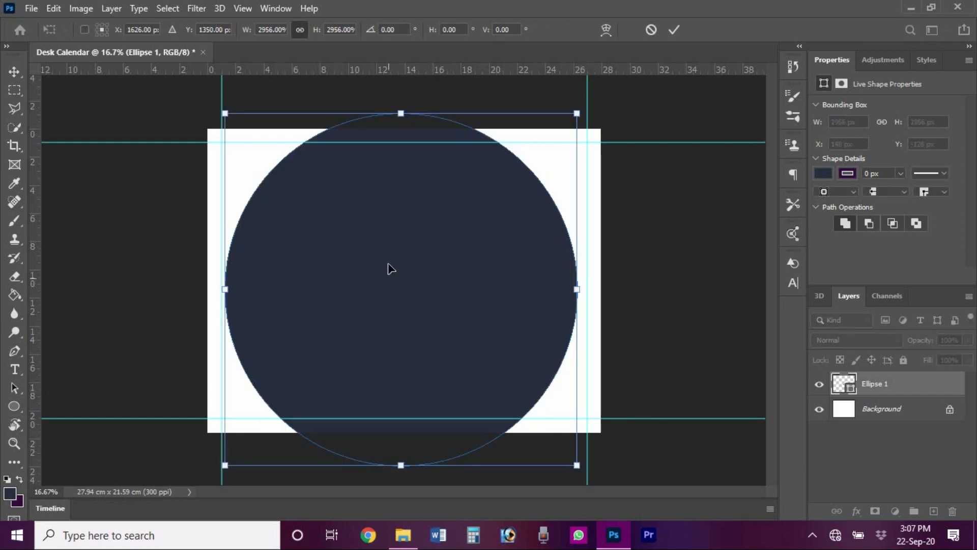
key("Return")
left_click(13, 72)
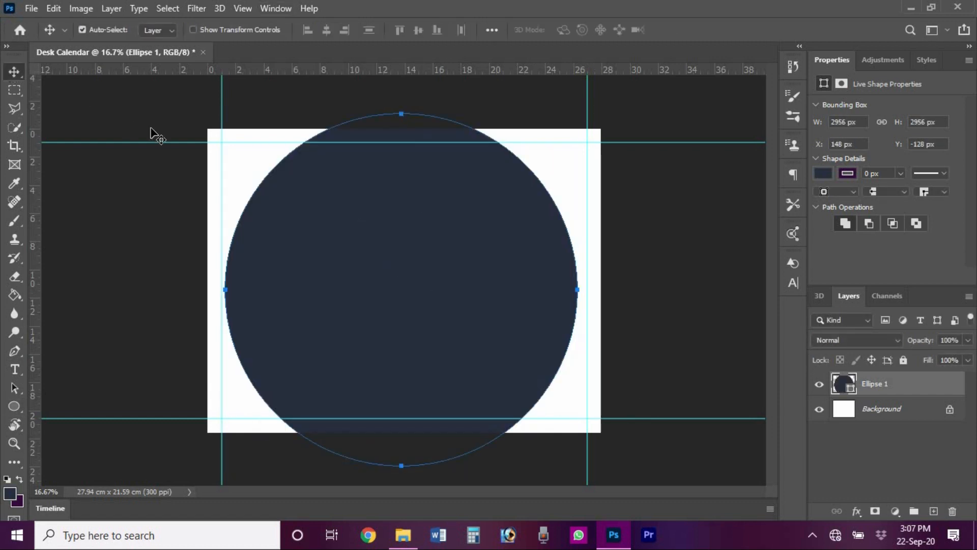
left_click_drag(343, 233, 475, 266)
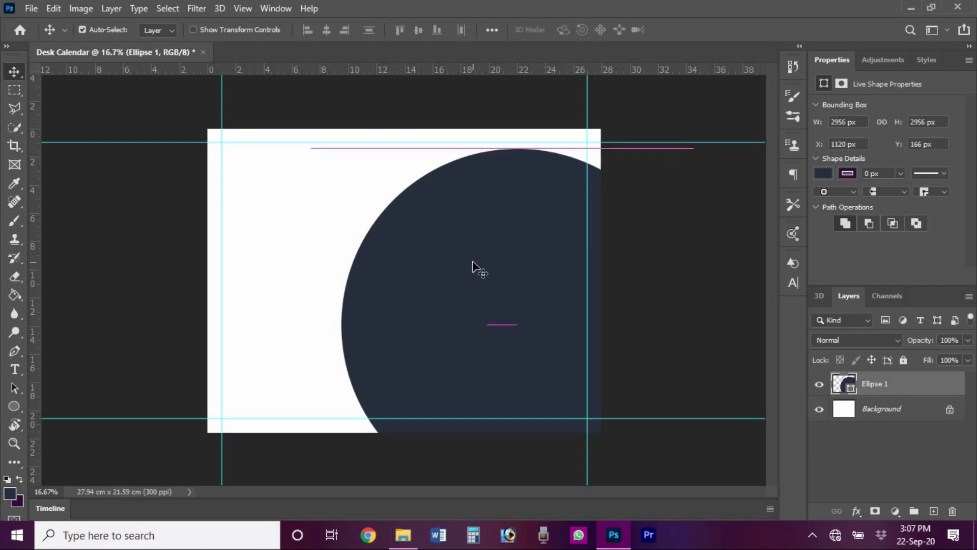
- Duplicate the navy circle, fill the copy grey, and offset it down and right
left_click_drag(870, 388, 933, 511)
left_click(818, 174)
left_click(806, 250)
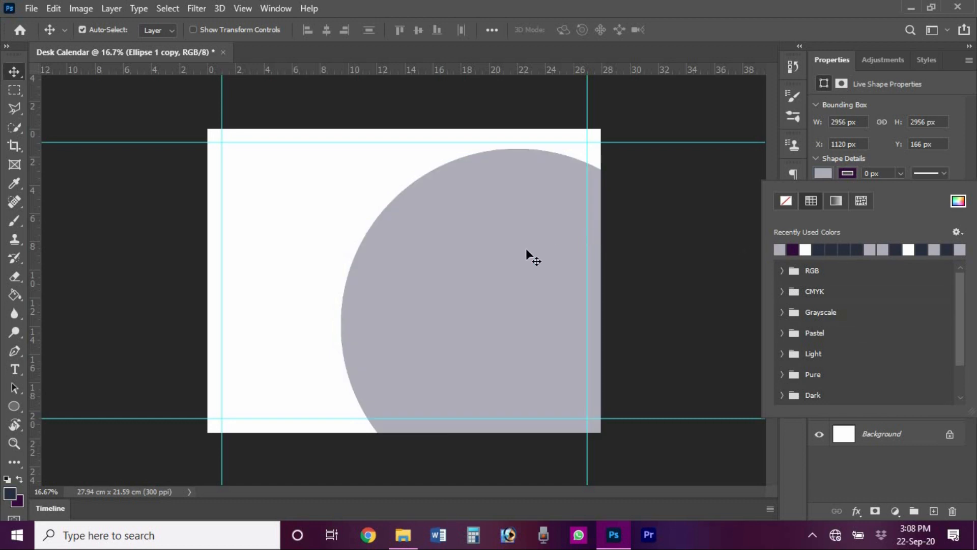
left_click(479, 255)
left_click_drag(480, 257, 488, 268)
- Duplicate the grey circle, fill it white, and offset it so thin arcs remain
left_click_drag(876, 388, 933, 510)
left_click(822, 173)
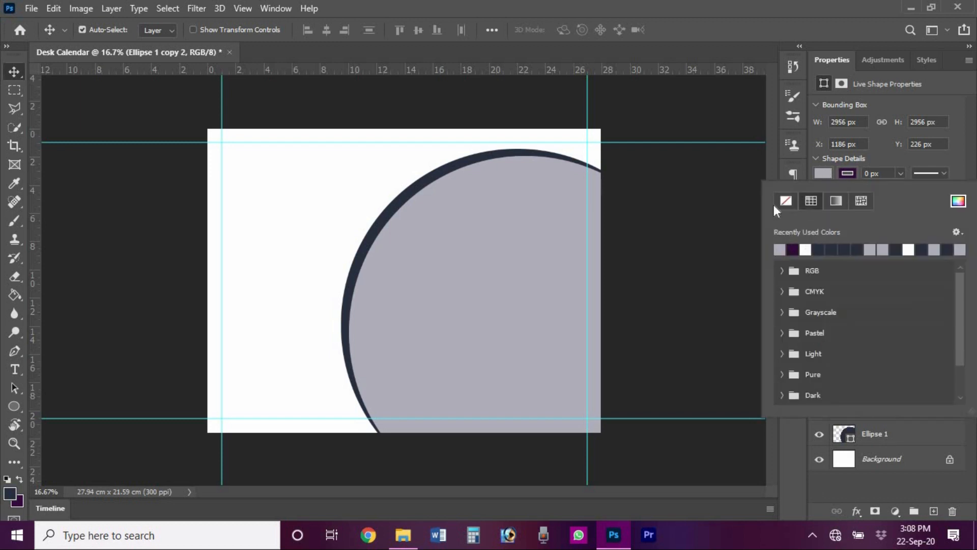
left_click(805, 250)
left_click_drag(518, 243, 525, 249)
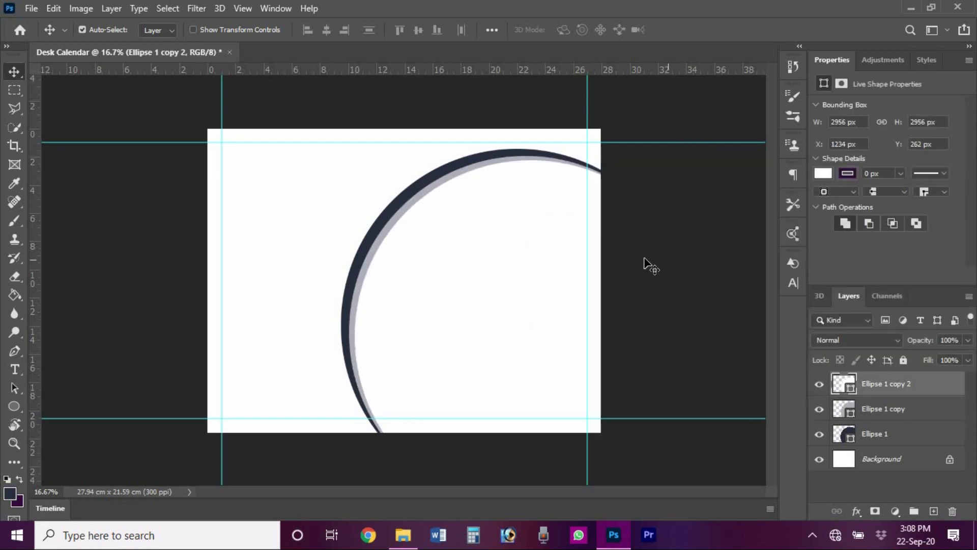
left_click(414, 207)
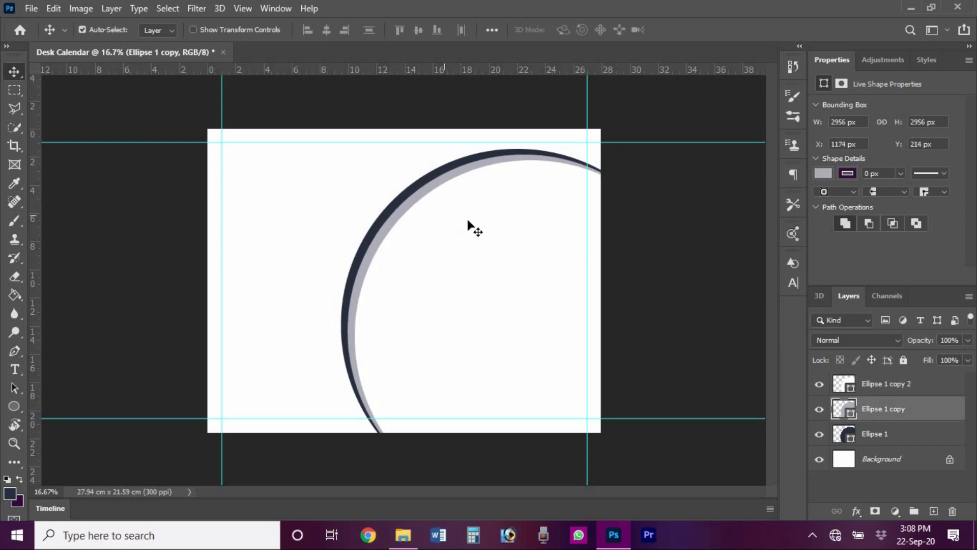
left_click(480, 229)
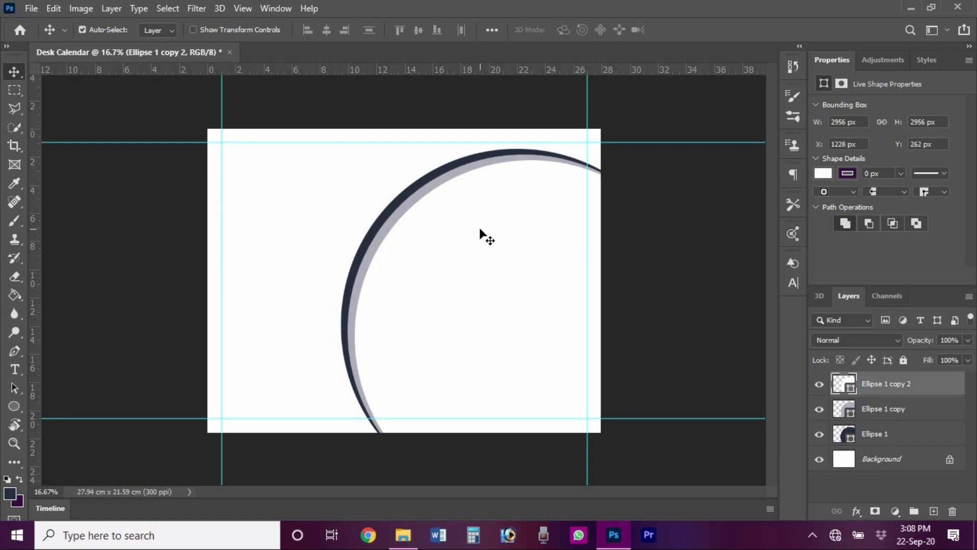
left_click(668, 239)
left_click(14, 369)
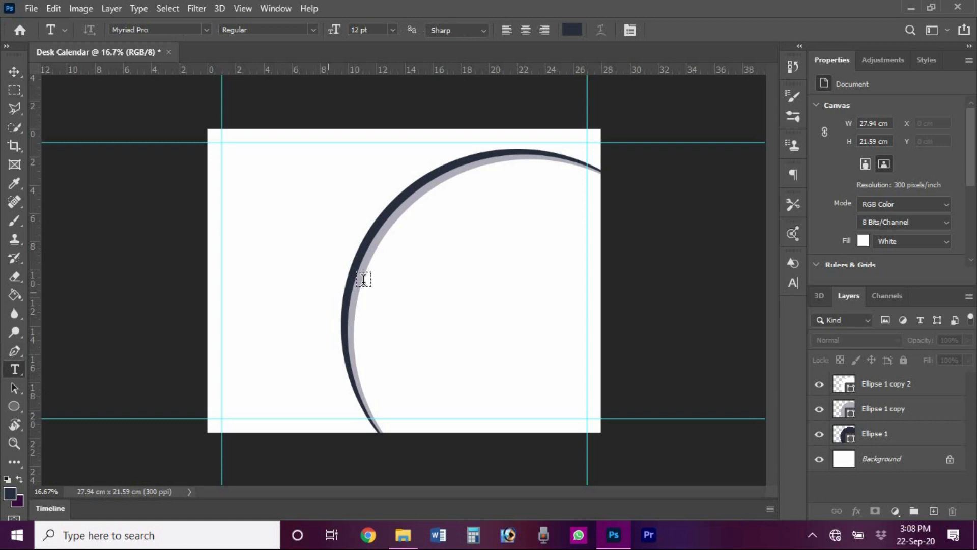
- Type CALENDAR at the upper right and enlarge it with Free Transform
left_click(492, 202)
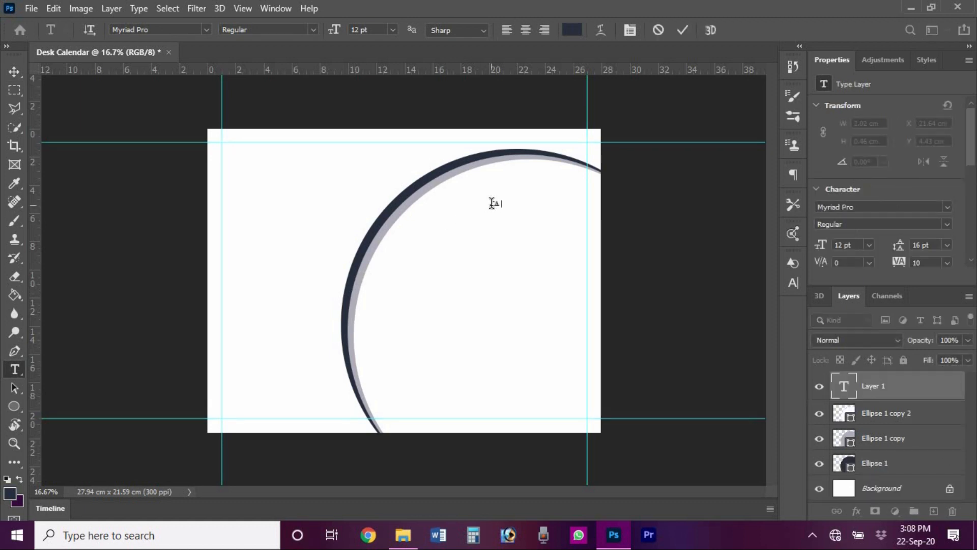
left_click(684, 30)
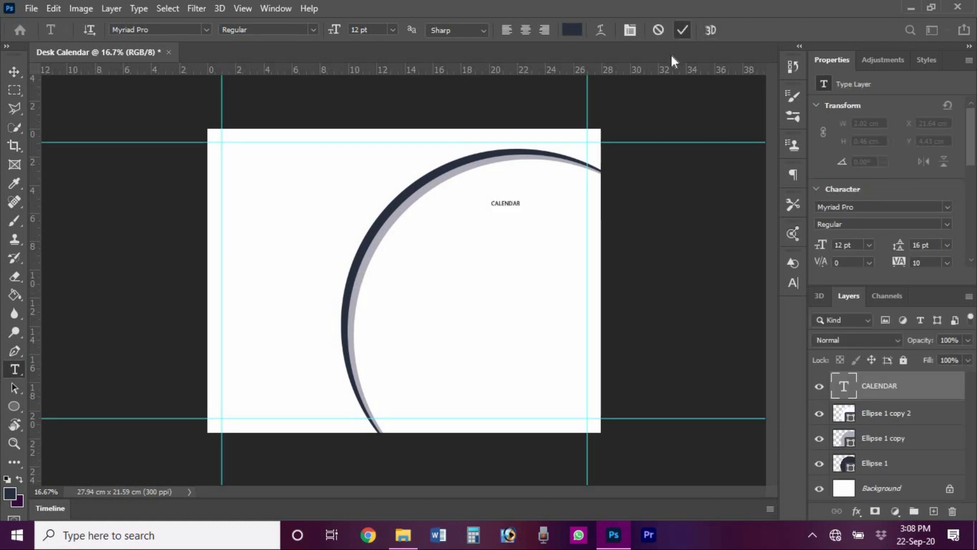
key("ctrl+t")
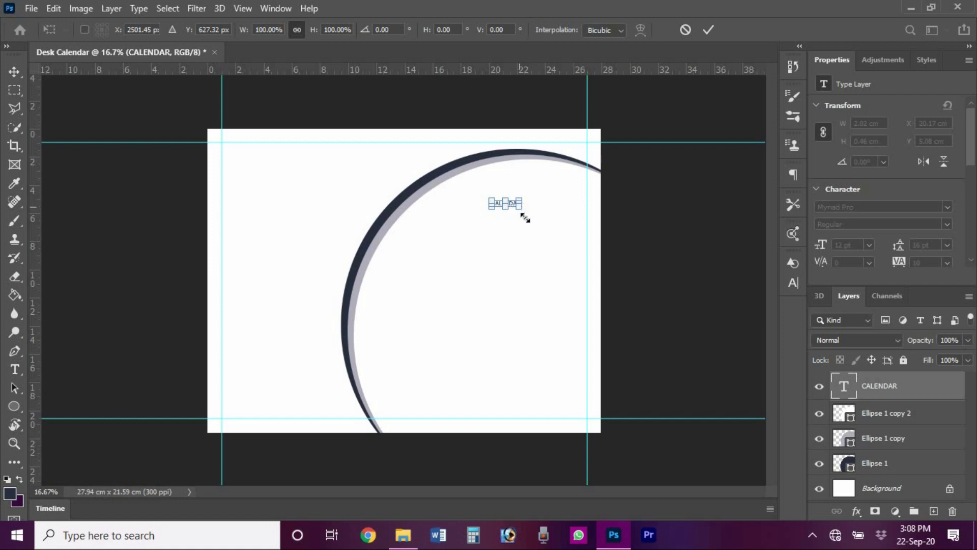
left_click_drag(525, 217, 570, 202)
left_click_drag(495, 206, 492, 208)
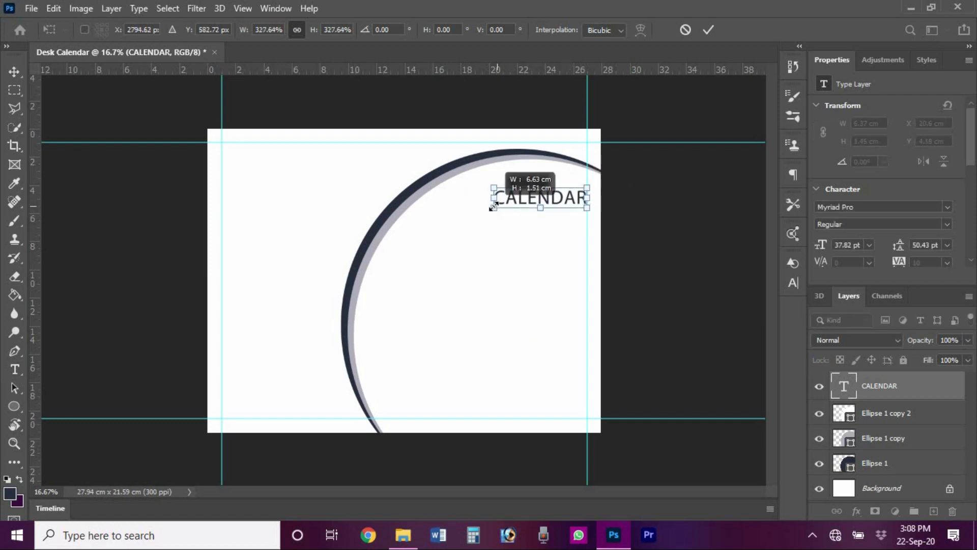
left_click(708, 30)
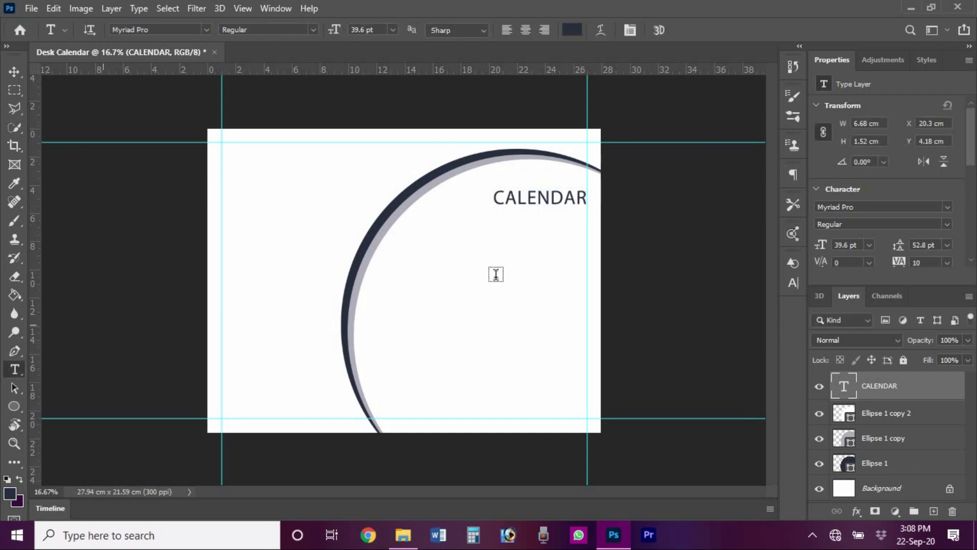
key("v")
key("t")
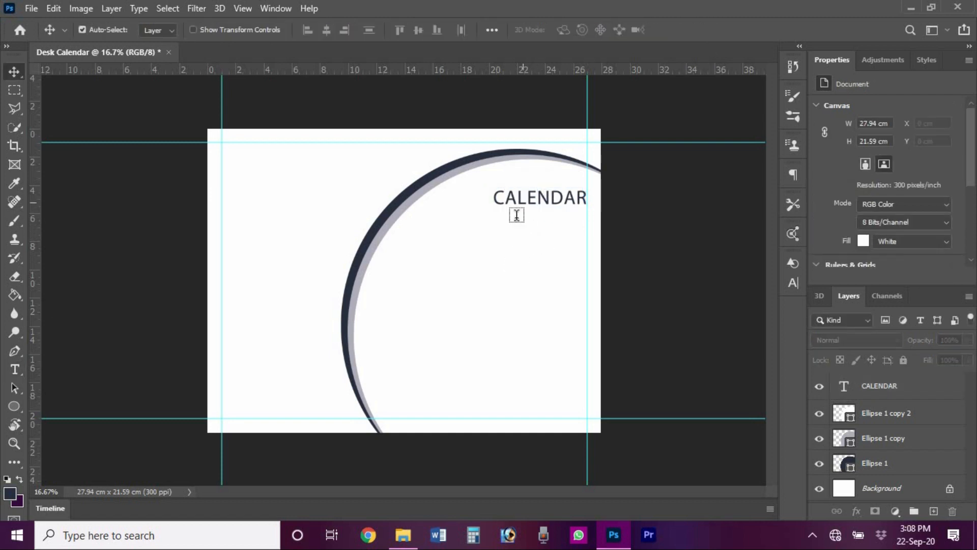
left_click(517, 228)
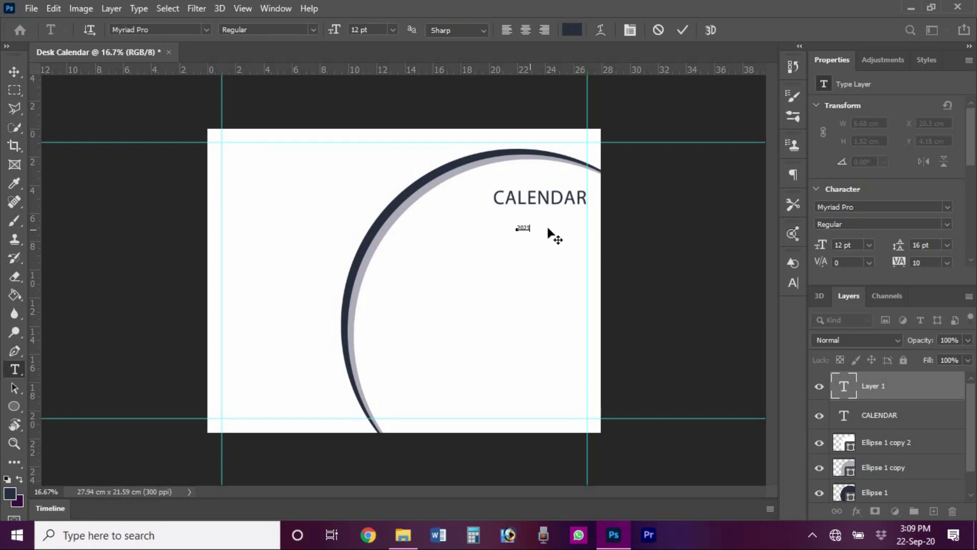
- Colour the 2021 text light grey from the arc, enlarge it, and place it under CALENDAR
left_click(572, 29)
left_click(446, 178)
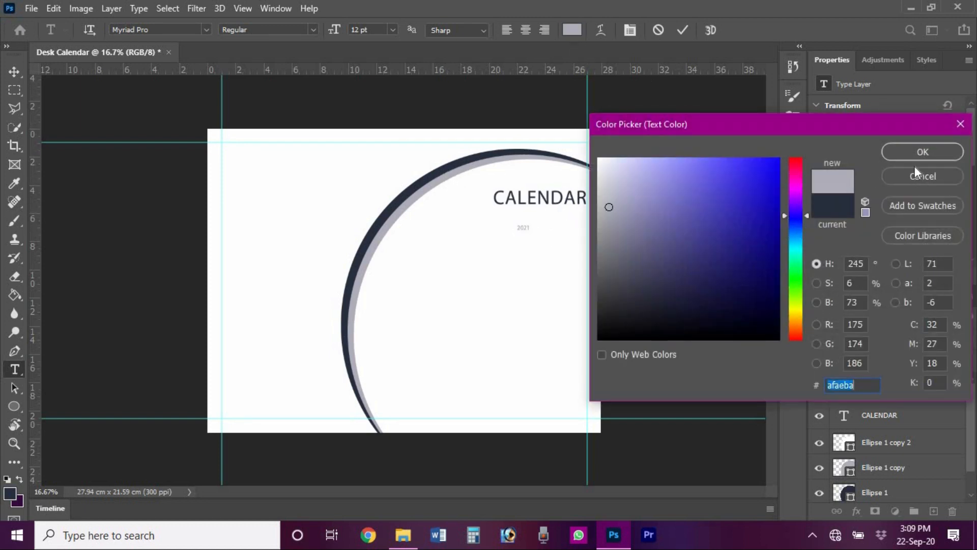
left_click(922, 151)
key("ctrl+Return")
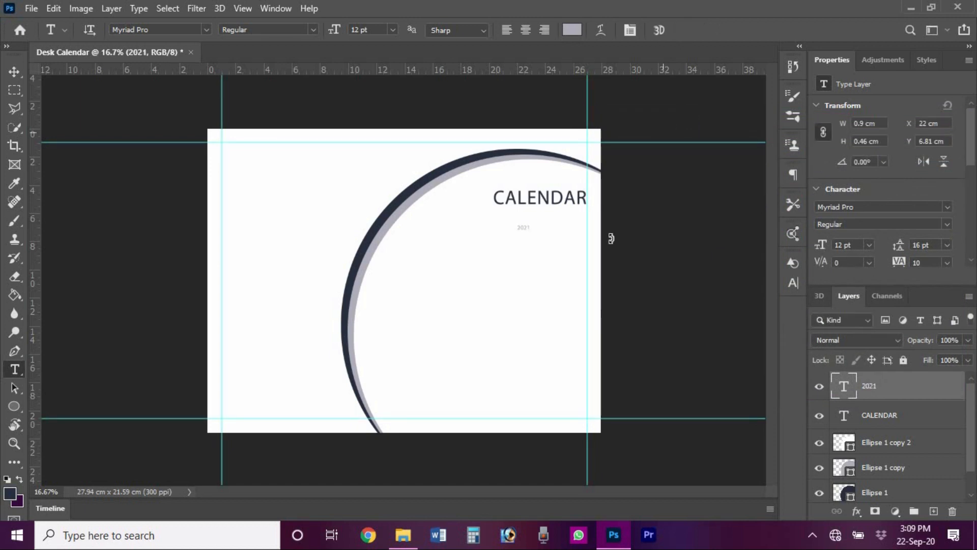
key("ctrl+t")
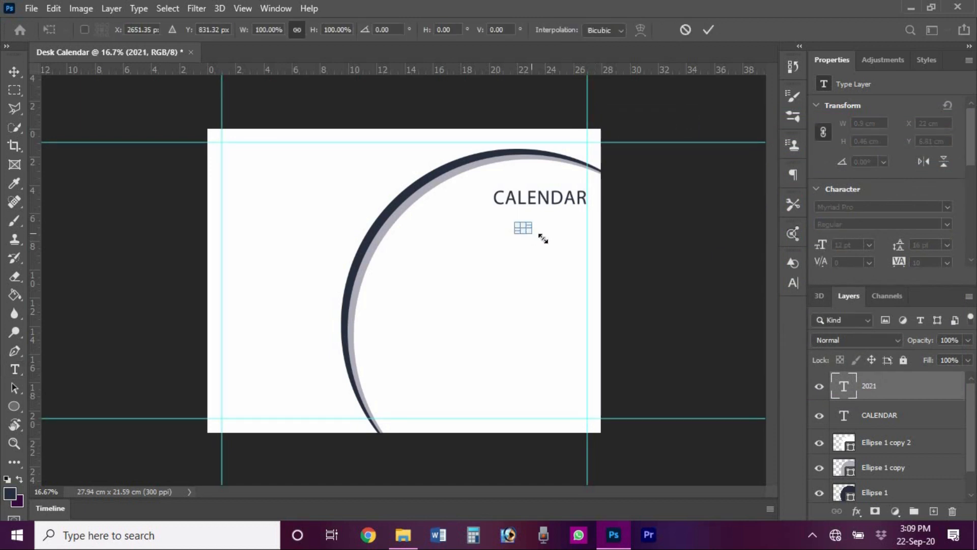
left_click_drag(542, 238, 563, 258)
left_click_drag(531, 229, 544, 246)
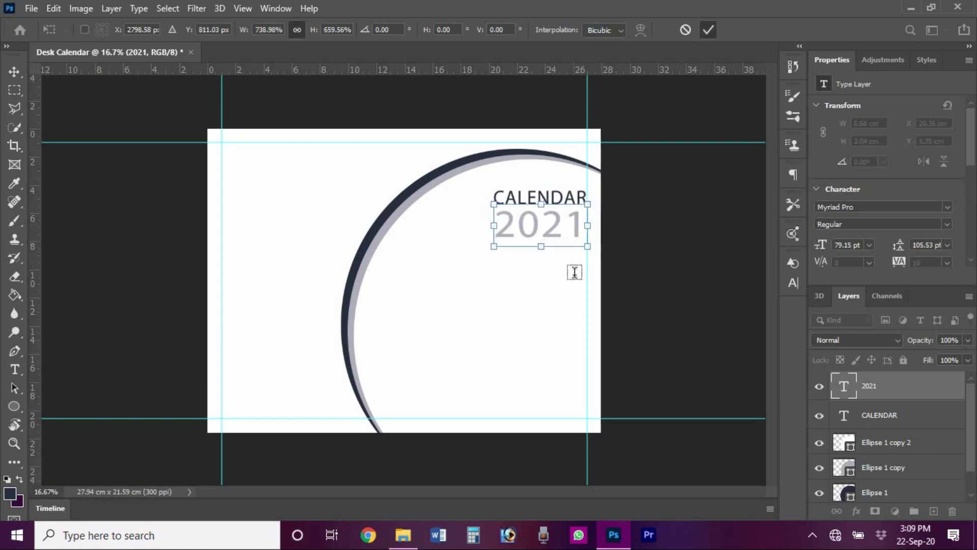
key("Return")
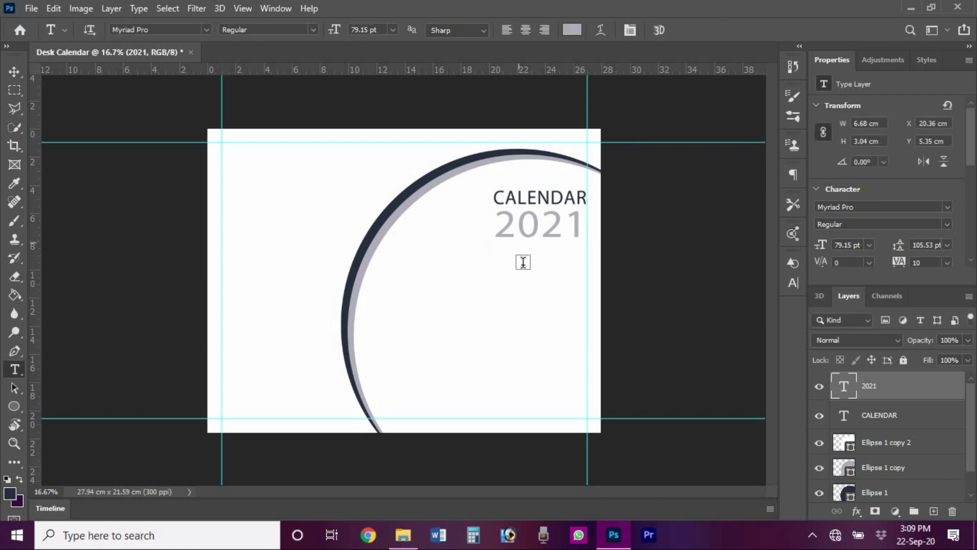
- Set the text colour to the arc's dark navy for the next line below 2021
left_click(570, 31)
left_click(931, 179)
key("v")
left_click(699, 232)
key("t")
left_click(570, 31)
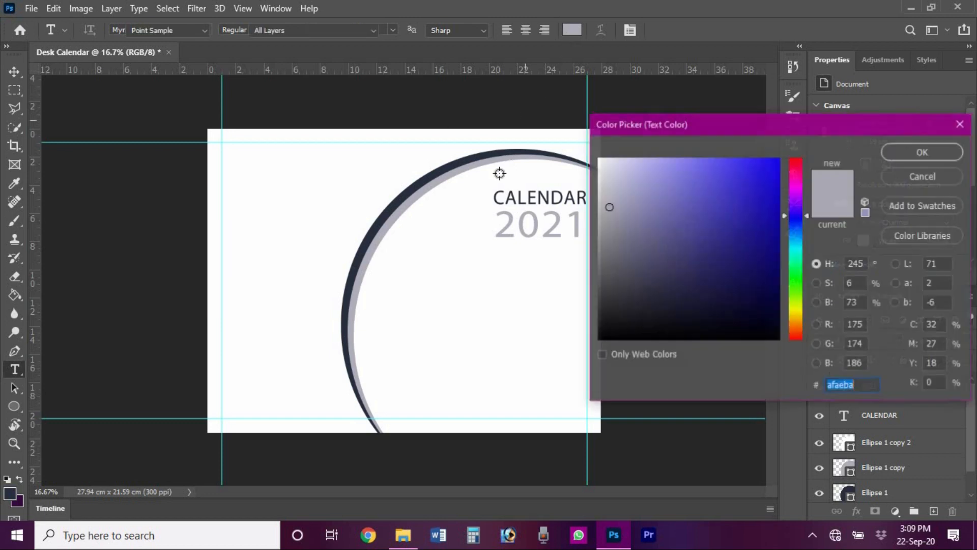
left_click(510, 153)
key("Return")
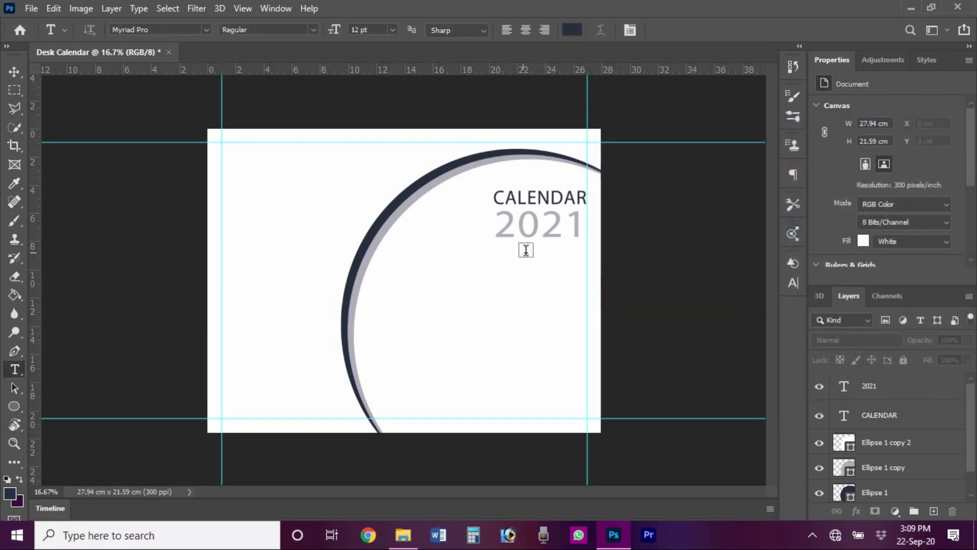
left_click(526, 252)
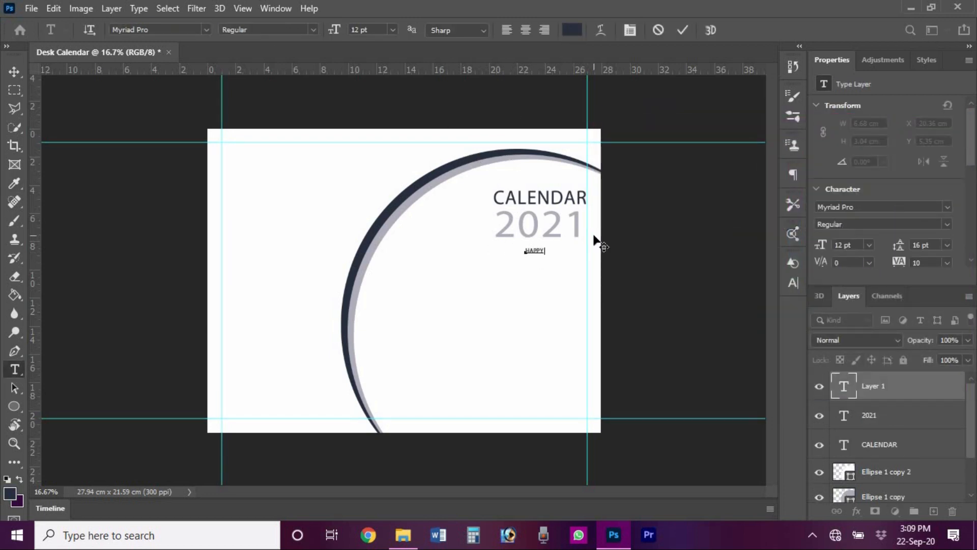
- Commit HAPPY NEW YEAR and widen it to span the heading
left_click(683, 31)
key("ctrl+t")
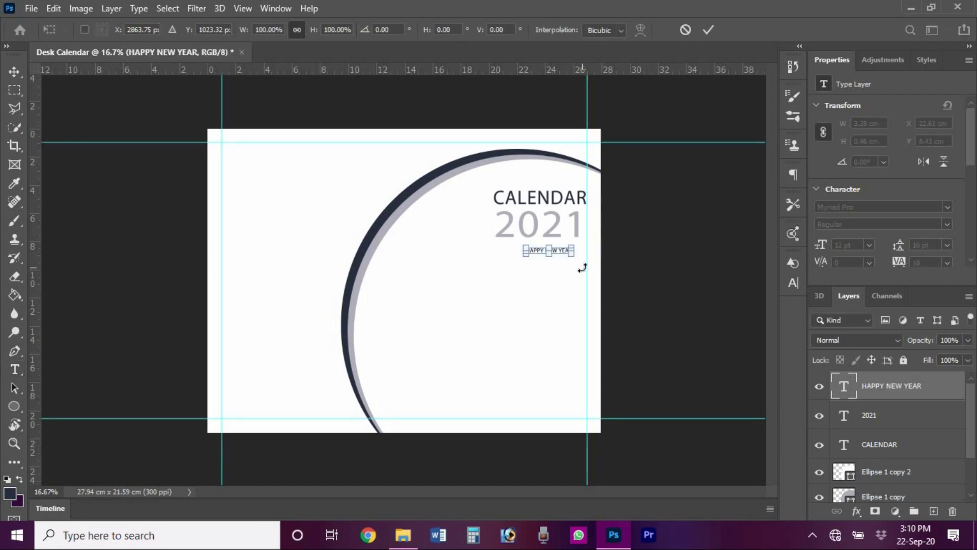
mouse_move(570, 251)
left_mouse_down()
mouse_move(587, 251)
mouse_move(542, 249)
mouse_move(586, 249)
left_mouse_up()
left_click(708, 29)
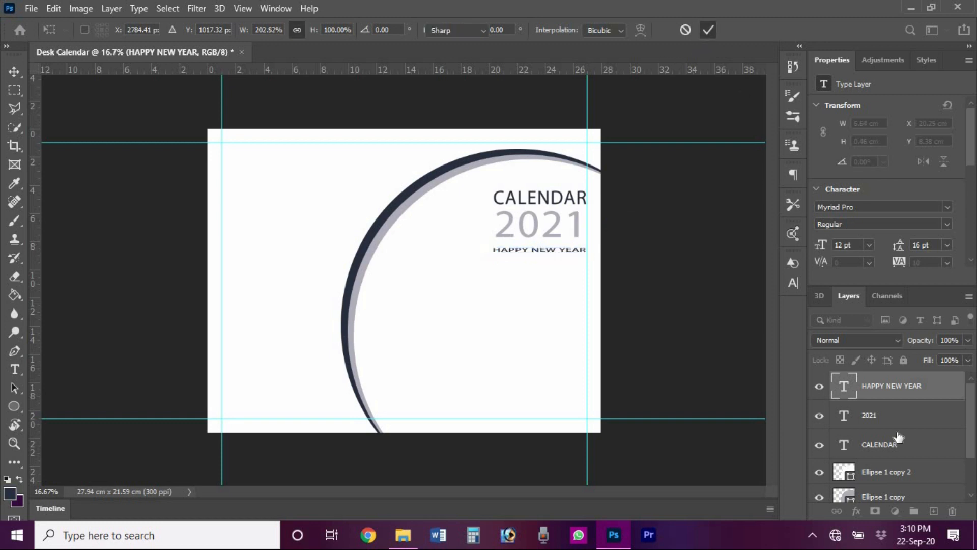
- Right-align CALENDAR, 2021 and HAPPY NEW YEAR, then tuck the tagline under 2021
left_click(902, 445, "shift")
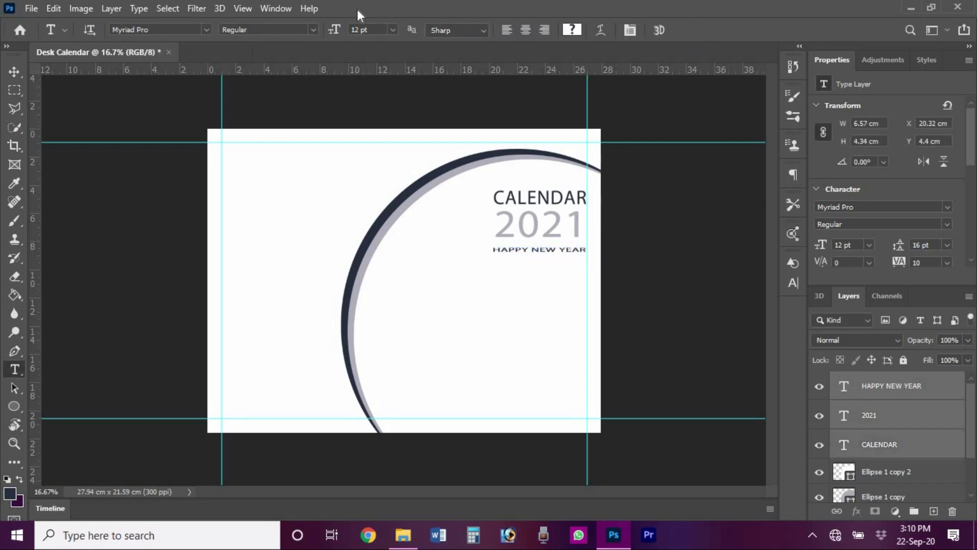
left_click(22, 72)
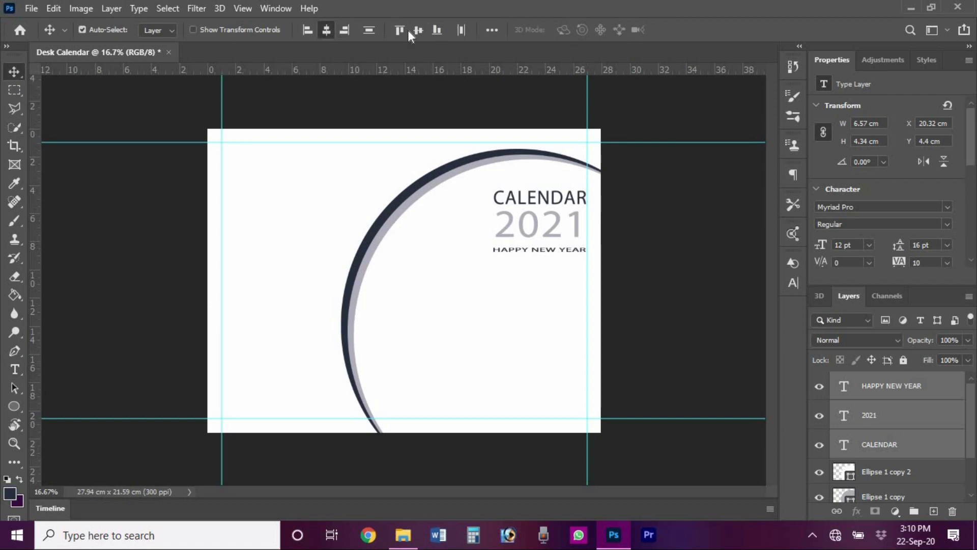
left_click(344, 30)
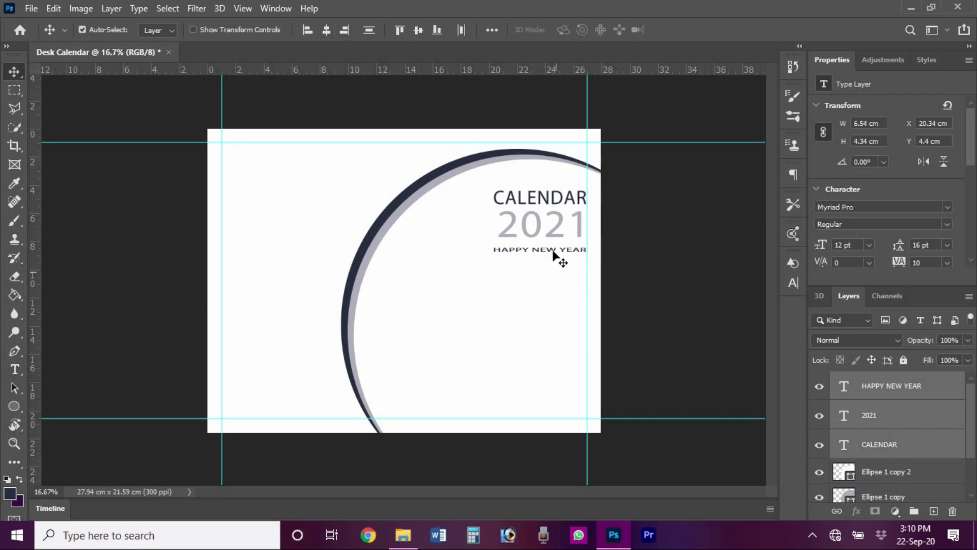
left_click(905, 387)
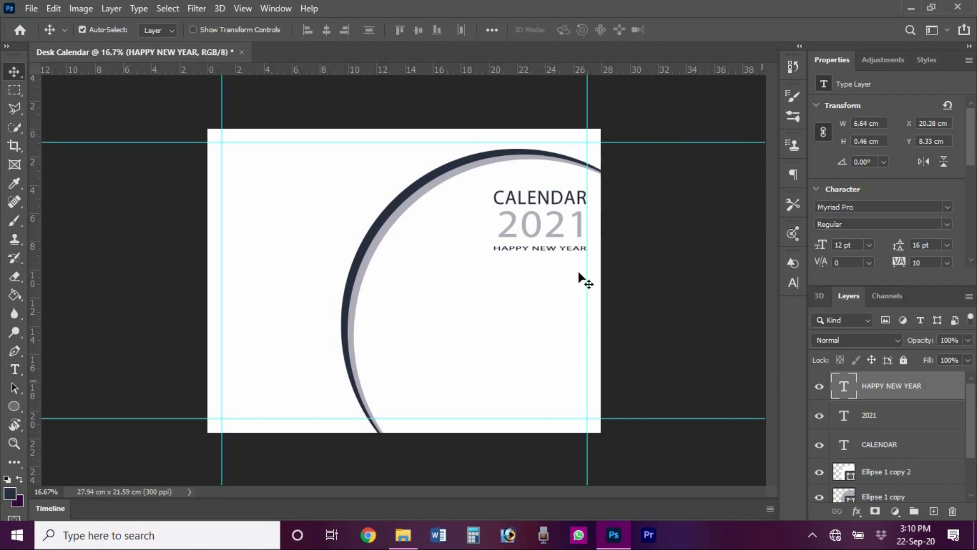
left_click_drag(580, 277, 541, 253)
key("ctrl+t")
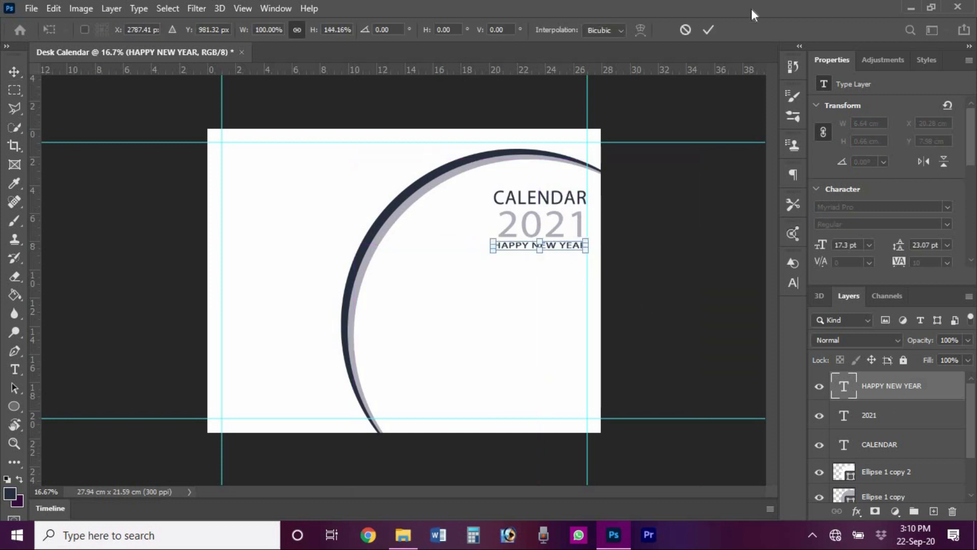
left_click(708, 30)
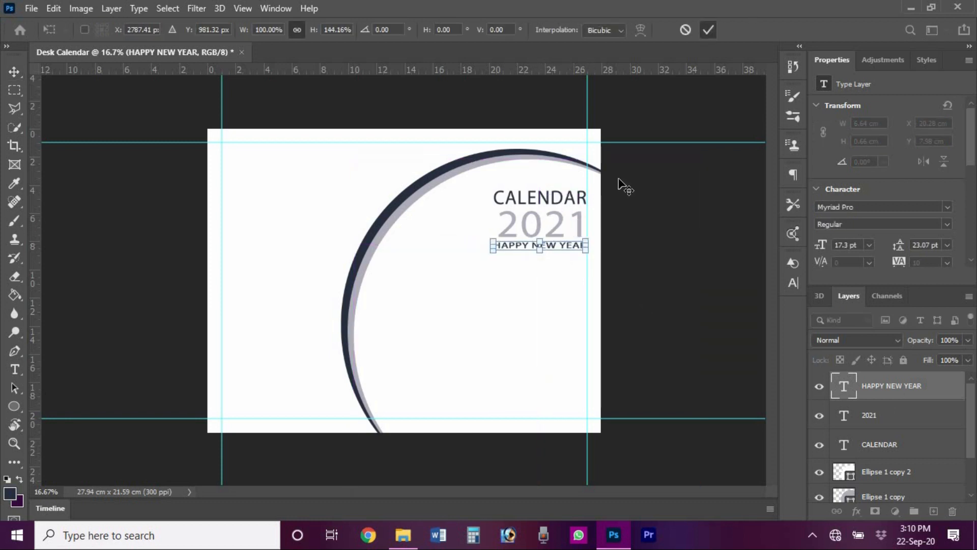
left_click(560, 229)
key("shift+Up")
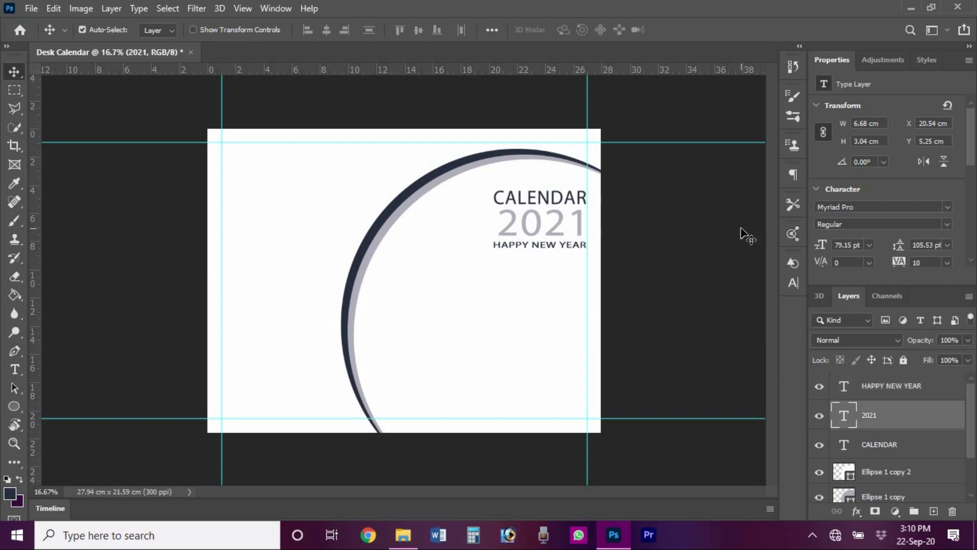
- Sample the arc's dark navy as text colour and add a horizontal guide across the upper page
left_click(671, 177)
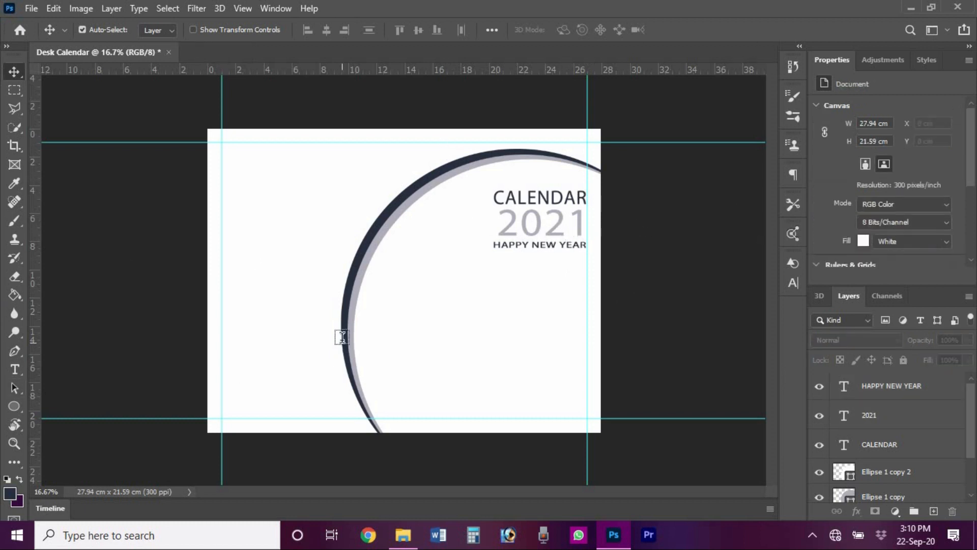
key("t")
left_click(572, 29)
left_click(421, 183)
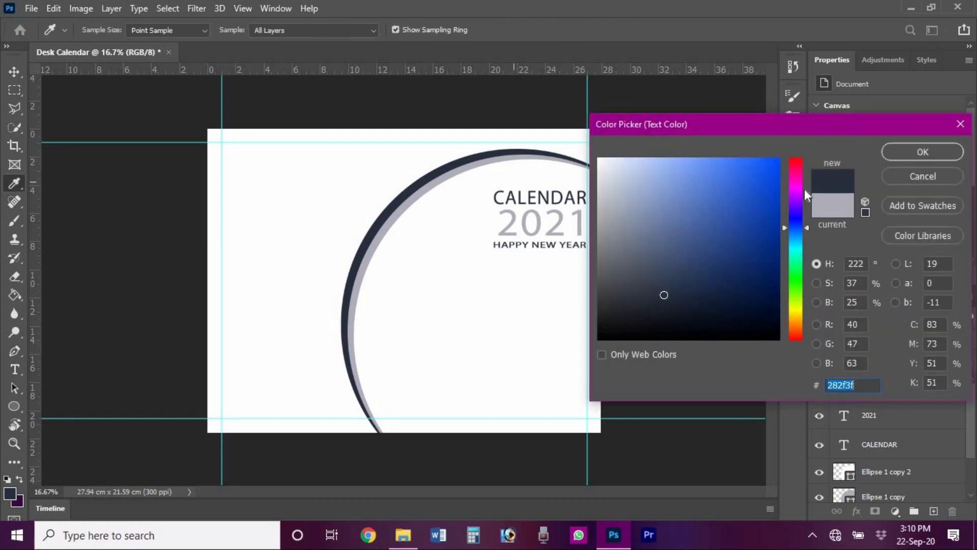
key("Return")
left_click_drag(470, 73, 489, 248)
- Type a numeral 1 left of CALENDAR, enlarge it to the heading's height, and nudge it into place
left_click(436, 220)
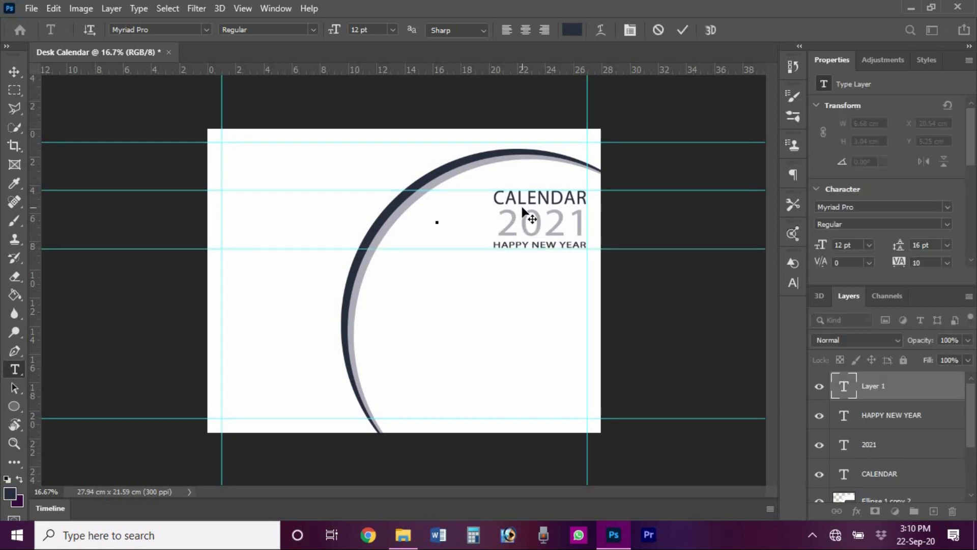
type("1")
left_click(681, 31)
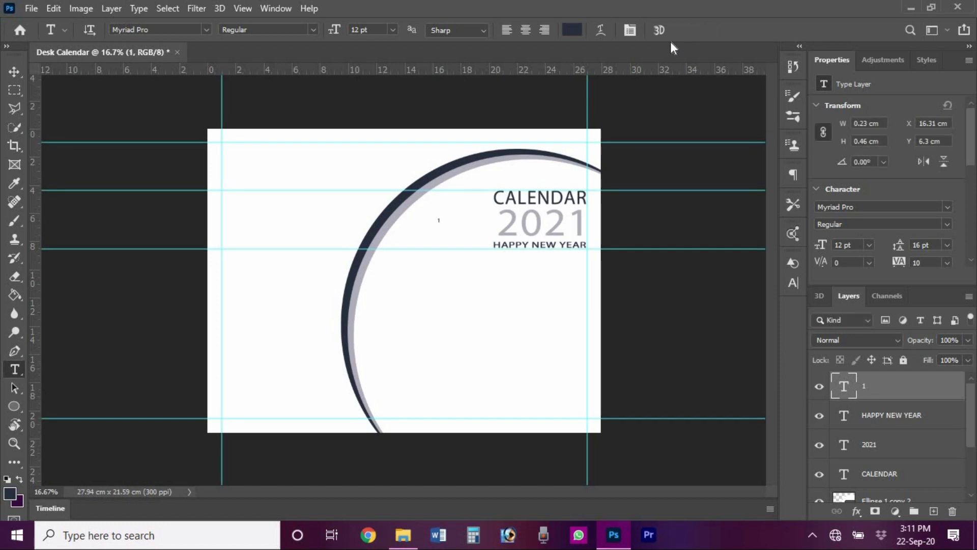
key("ctrl+t")
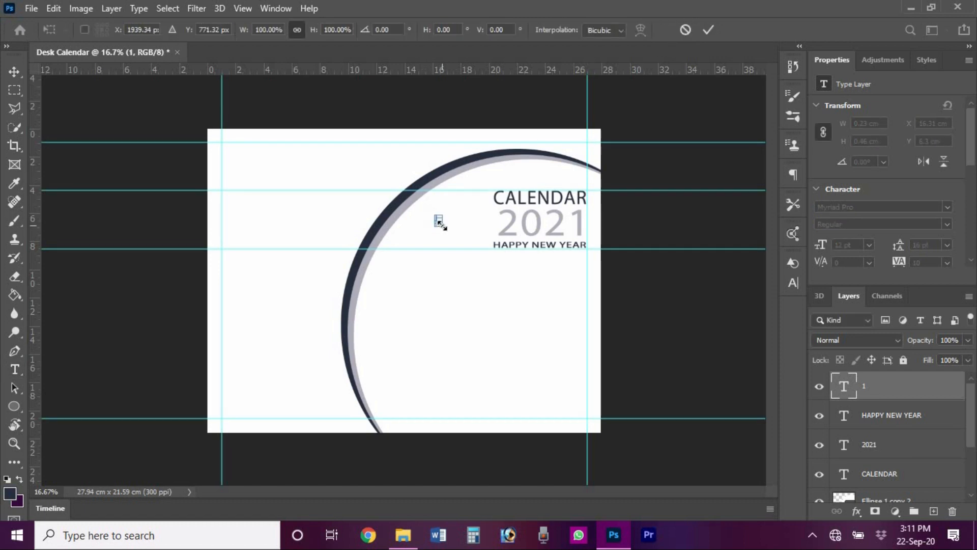
left_click_drag(438, 223, 461, 267)
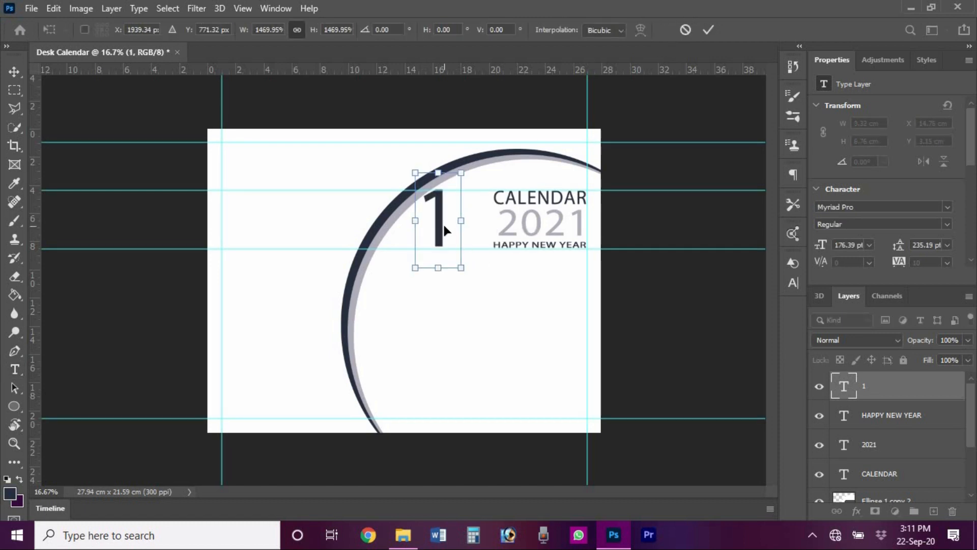
left_click(709, 29)
left_click(14, 72)
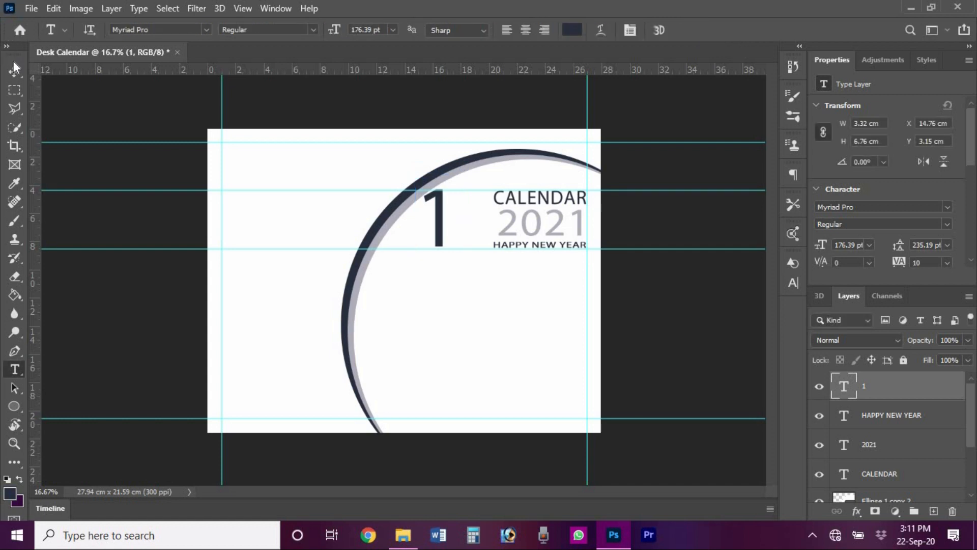
key("shift+Left")
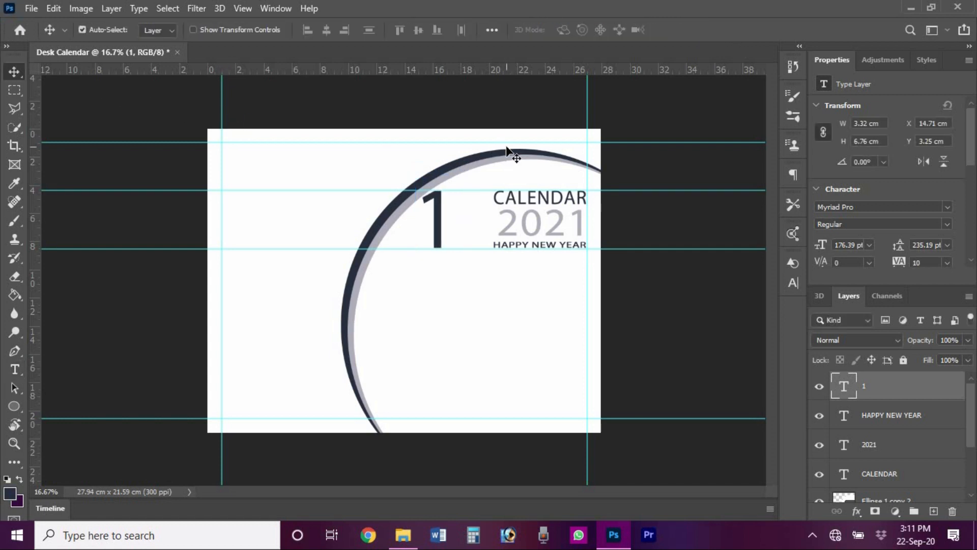
key("Left")
key("Left")
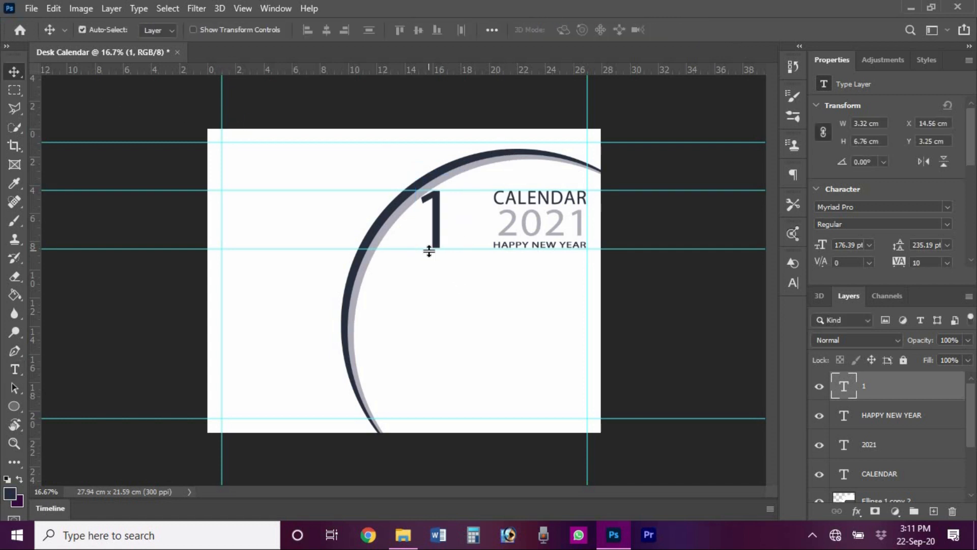
key("Right")
- Type JANUARY, enlarge it to about 17.6 pt, and move it beside the base of the 1
key("t")
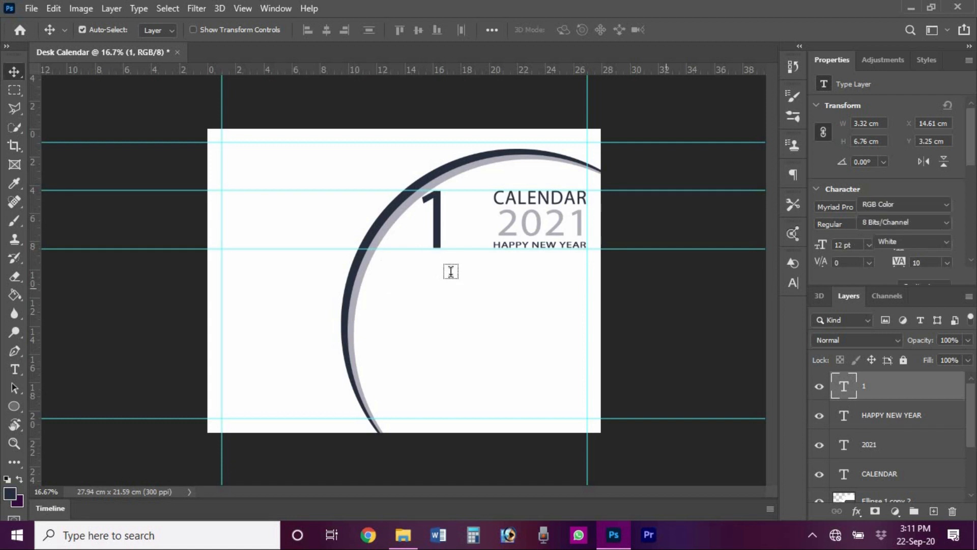
left_click(445, 277)
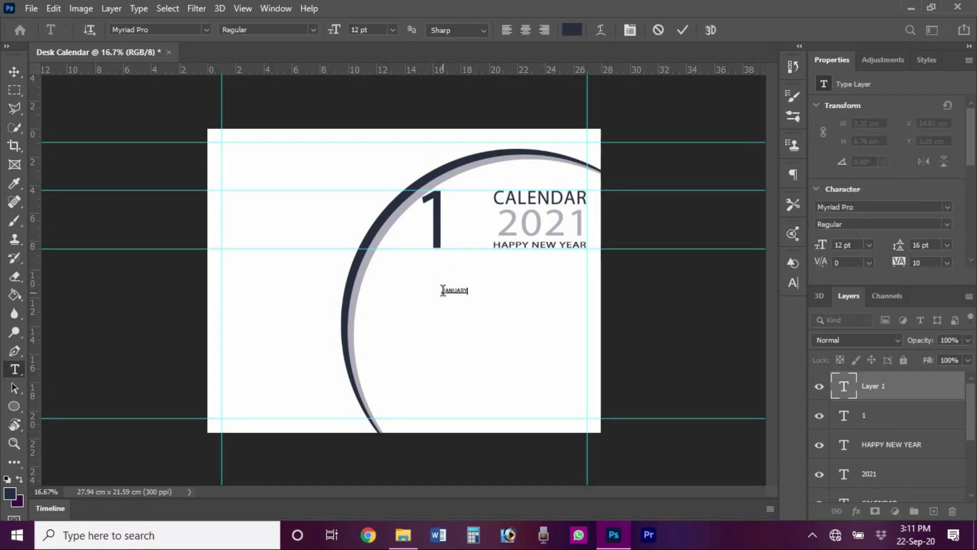
left_click(682, 30)
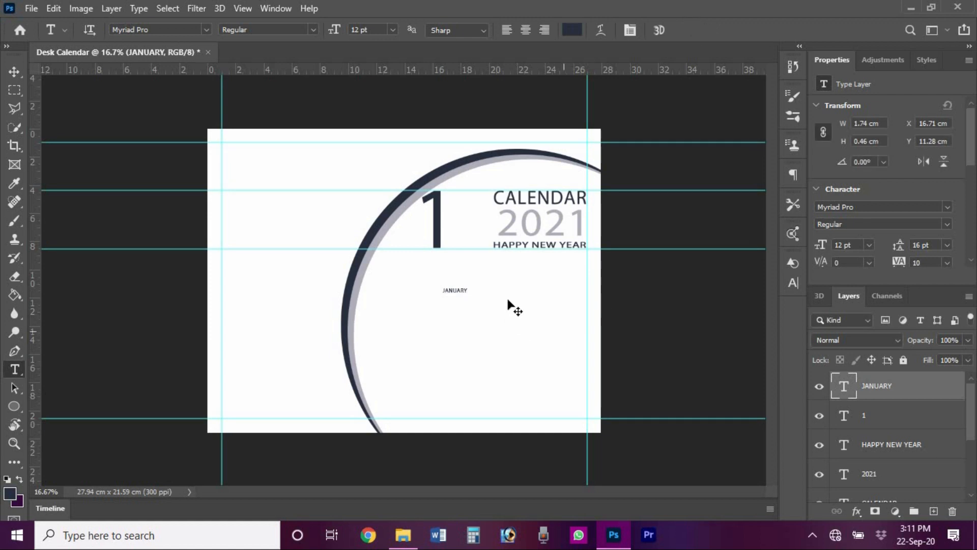
key("ctrl+t")
left_click_drag(466, 294, 473, 296)
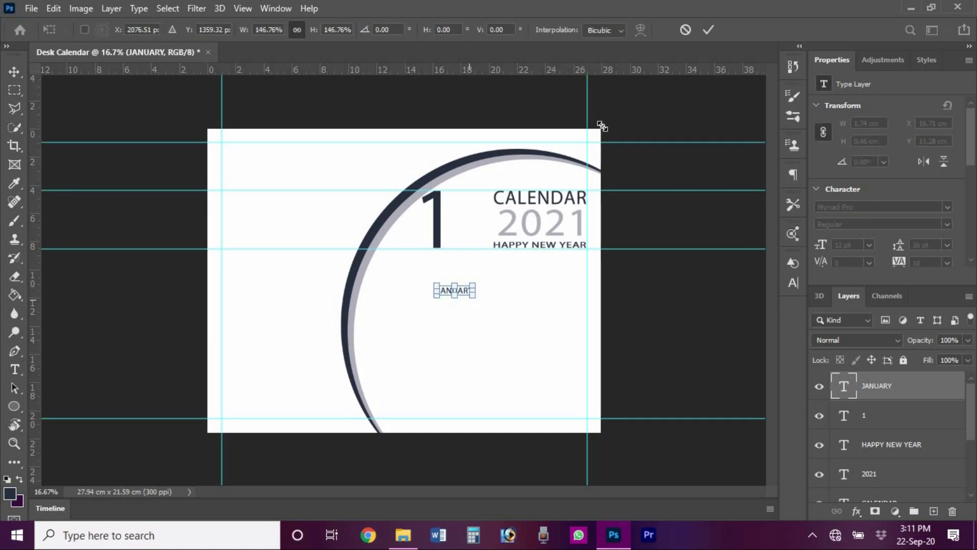
left_click(708, 30)
key("v")
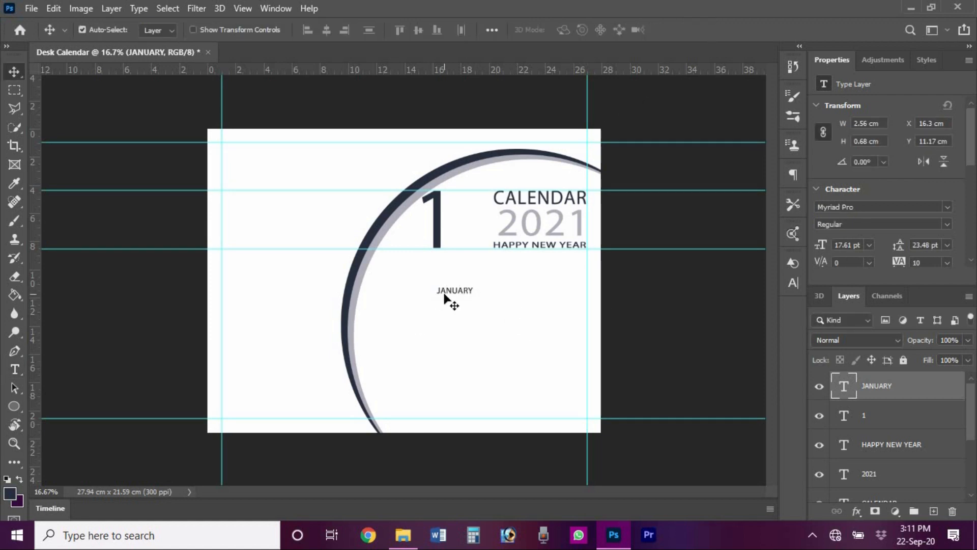
left_click_drag(448, 294, 455, 247)
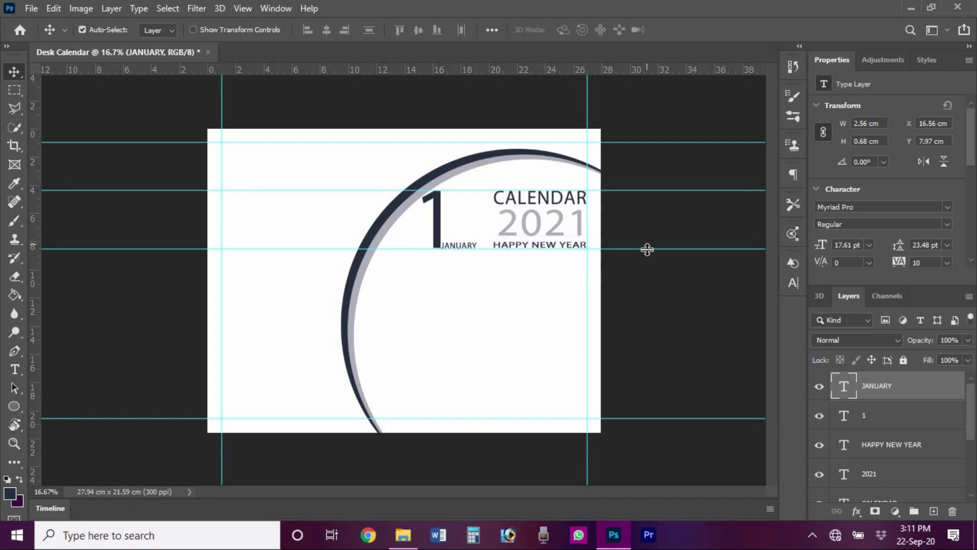
key("shift+Right")
key("shift+Right")
left_click(670, 281)
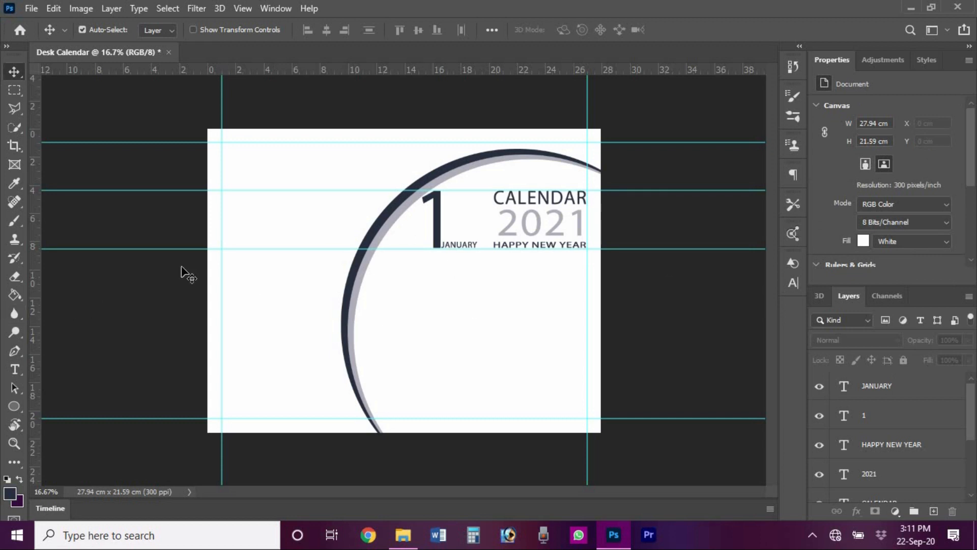
- Add a vertical guide at the 1's left edge and draw a wide bar with a 20 px top-left radius
left_click_drag(14, 406, 85, 411)
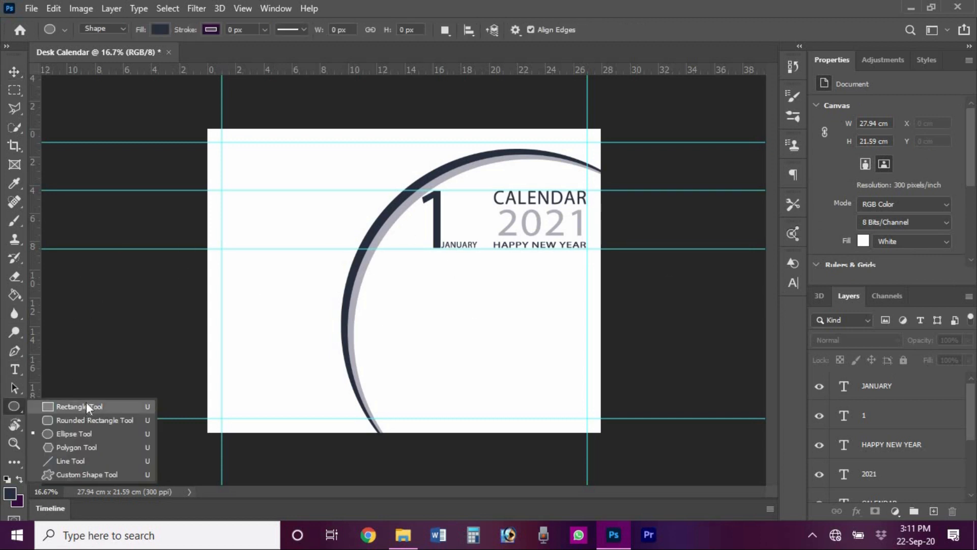
left_click(86, 403)
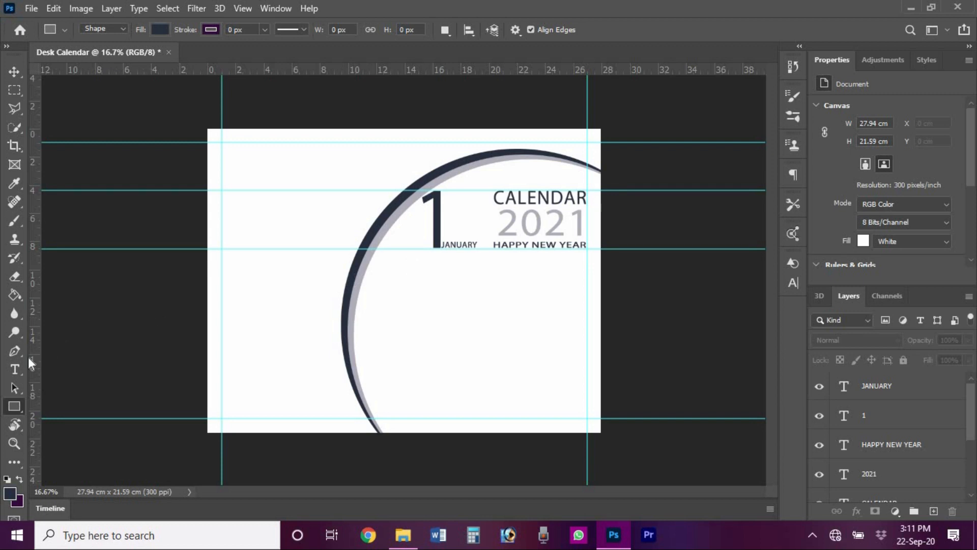
left_click_drag(34, 358, 422, 316)
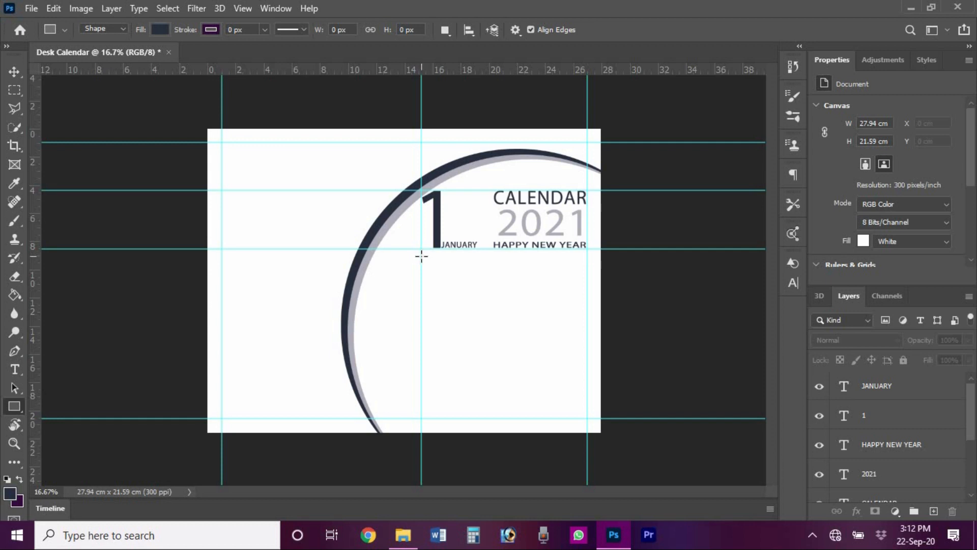
left_click_drag(482, 263, 587, 261)
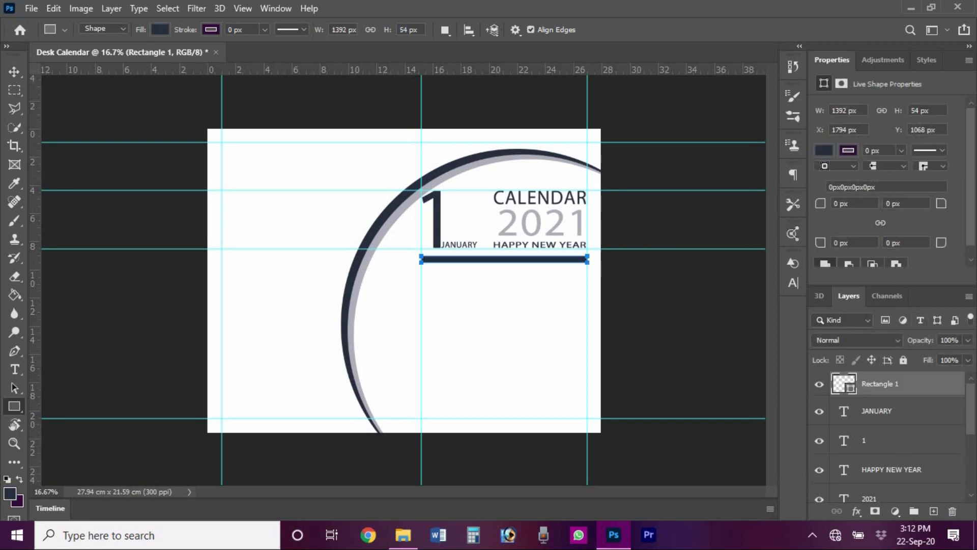
left_click(847, 203)
type("20")
key("Return")
- Duplicate the bar just below the original and fill the copy light grey
key("v")
left_click(492, 260)
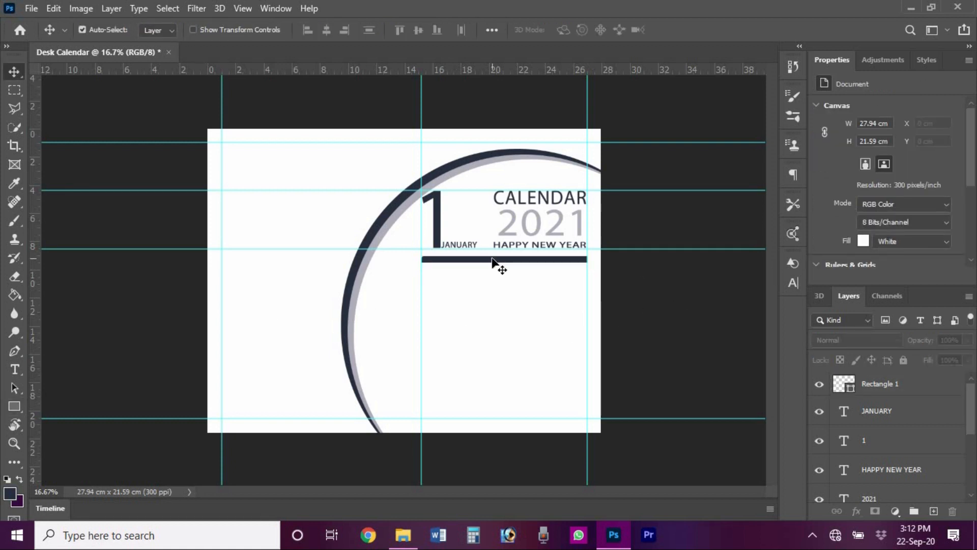
left_click_drag(492, 263, 574, 285)
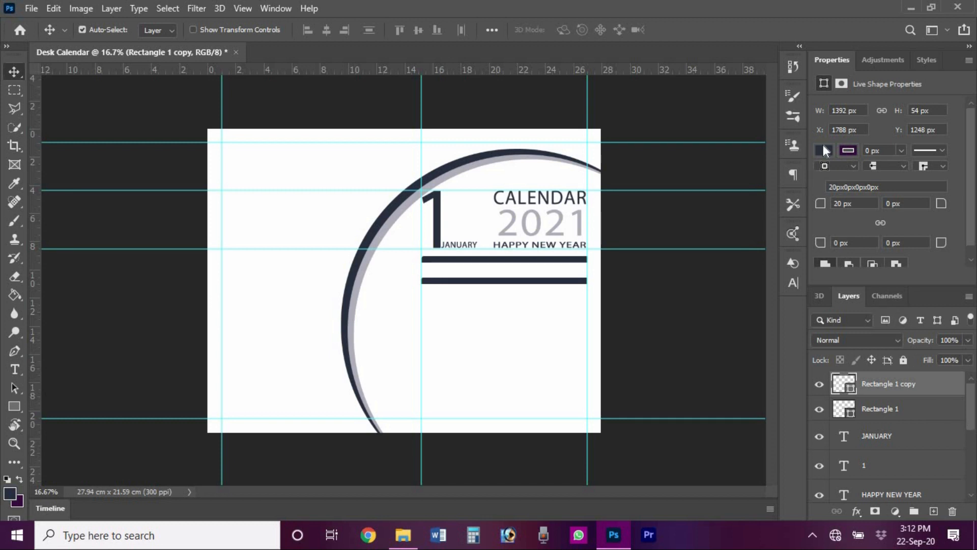
left_click(825, 150)
left_click(839, 226)
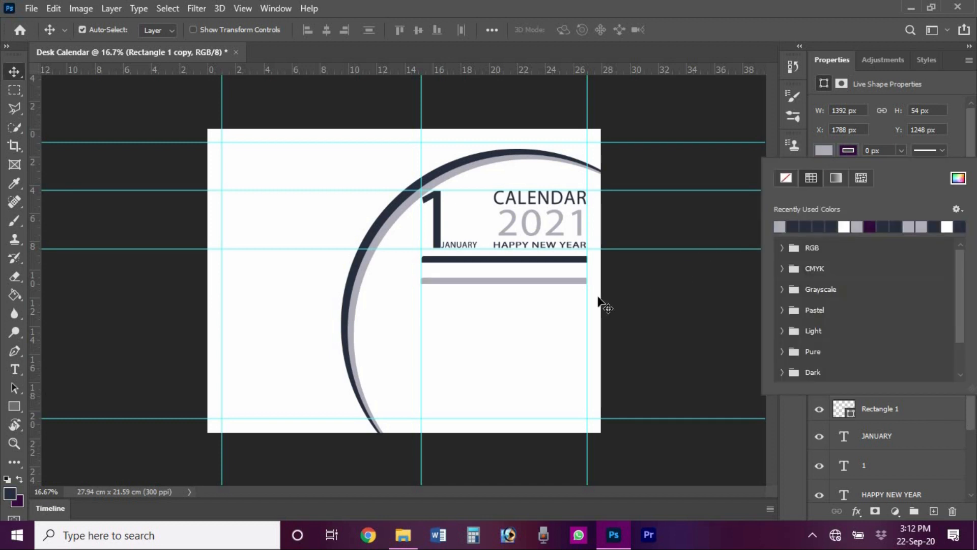
left_click(563, 286)
- Set the grey bar's corner radii to 0 top-left and 20 px bottom-right
left_click(15, 408)
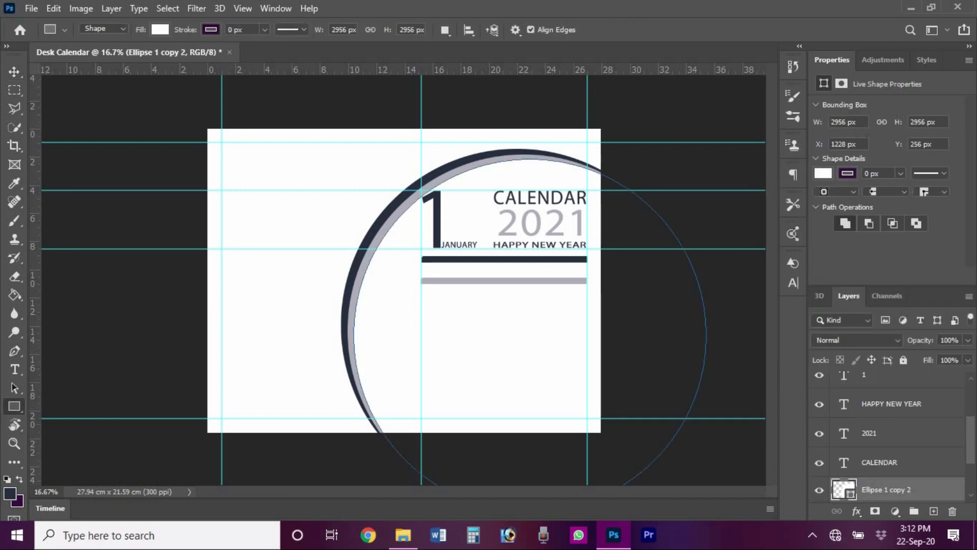
key("v")
left_click(540, 282)
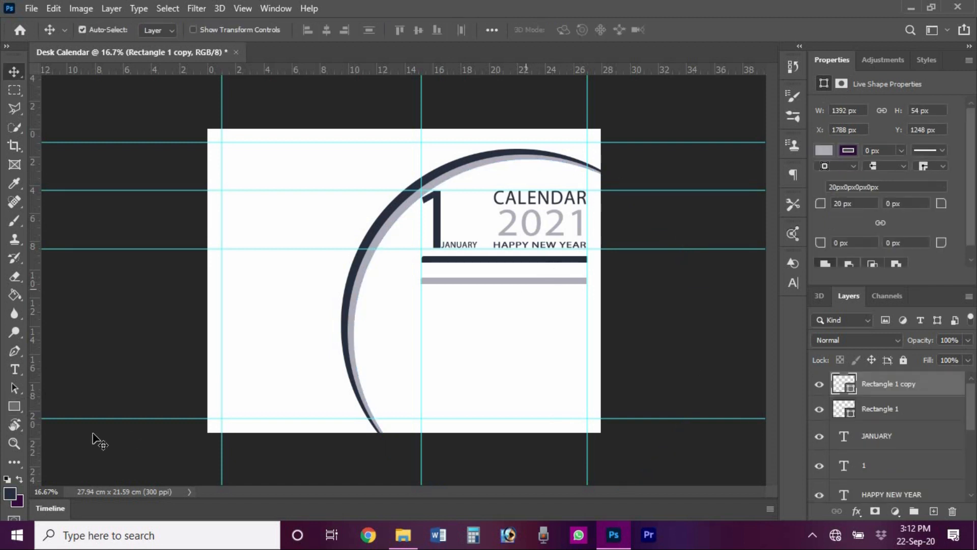
left_click(14, 406)
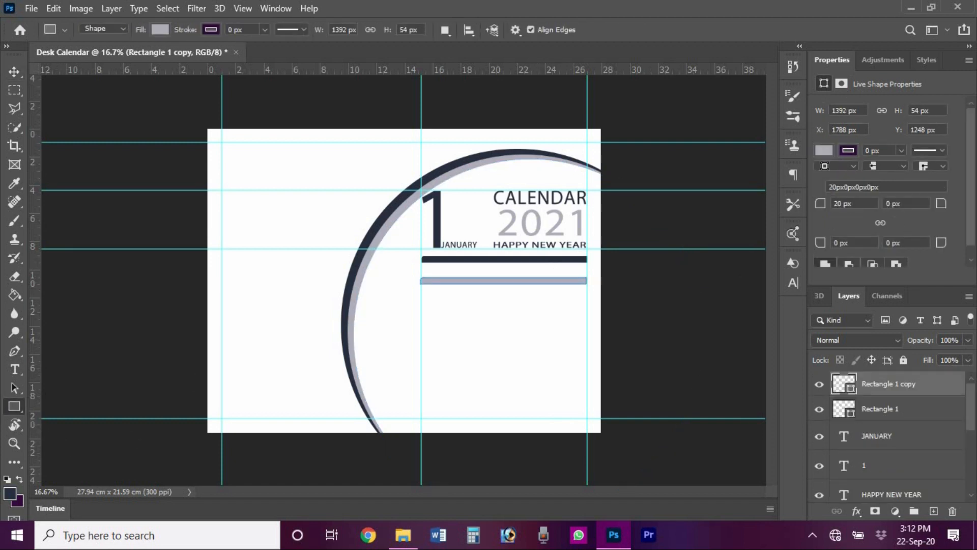
type("0")
key("Return")
type("20")
key("Return")
key("v")
left_click(501, 295)
left_click(514, 281)
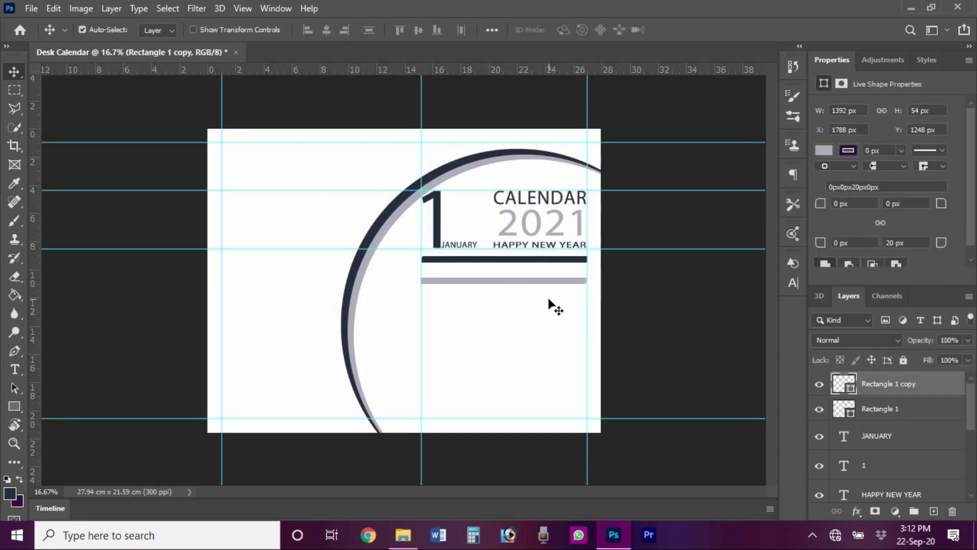
key("ctrl+t")
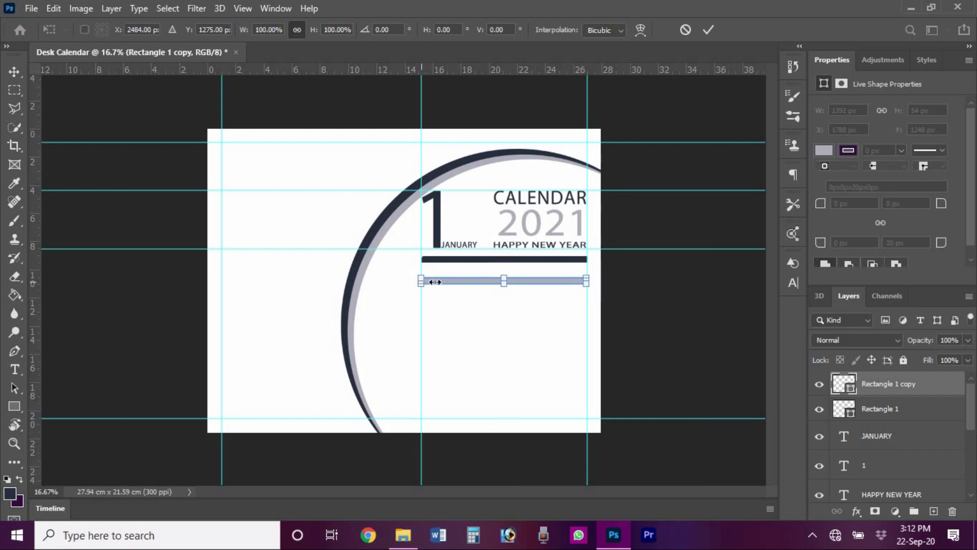
- Narrow the grey bar onto the navy one, merge them, and halve the merged bar's width
left_click_drag(434, 282, 560, 266)
left_click(708, 31)
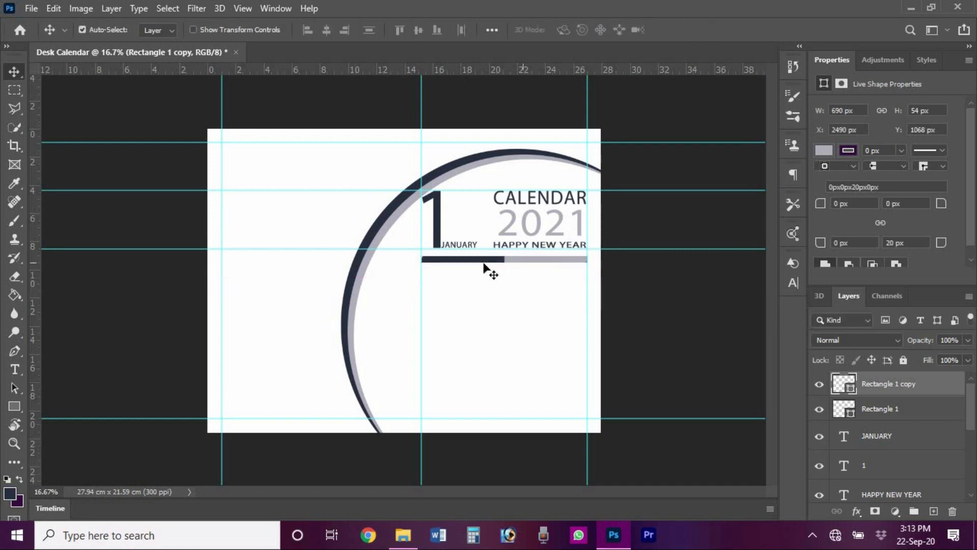
key("ctrl+e")
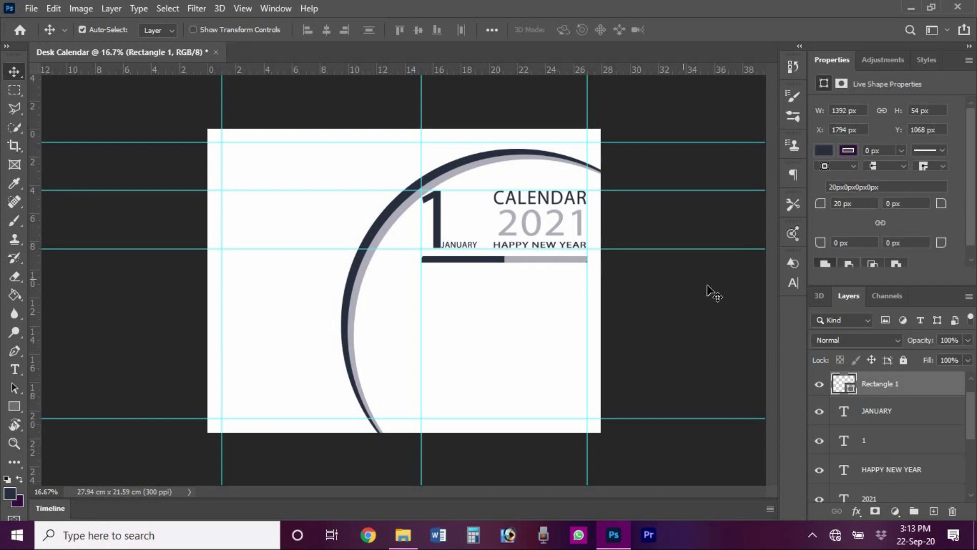
key("ctrl+t")
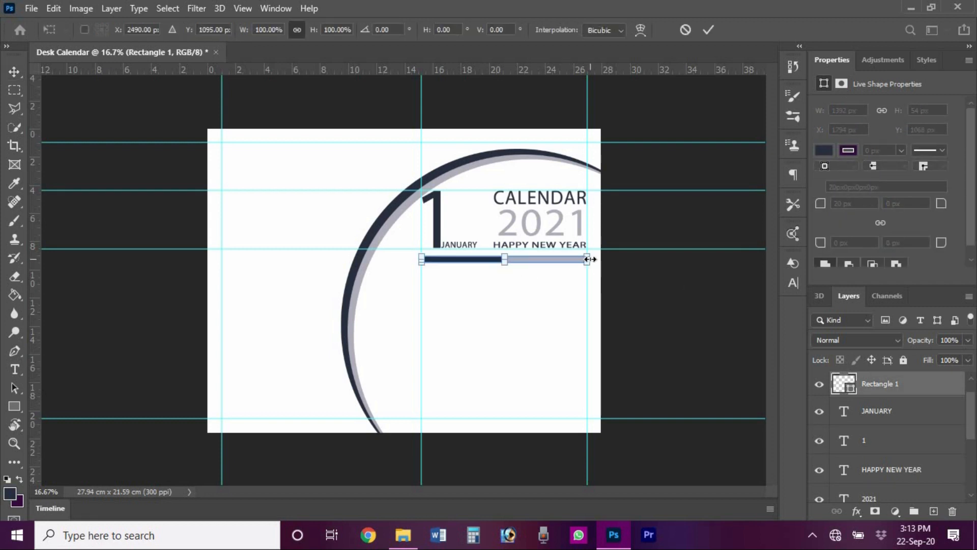
left_click_drag(587, 259, 504, 259)
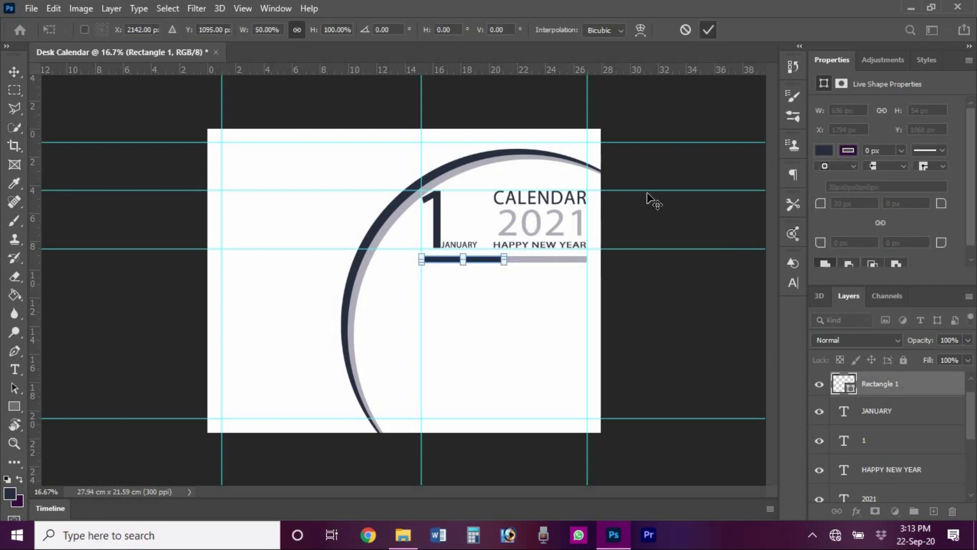
key("Return")
key("z")
left_click(552, 261)
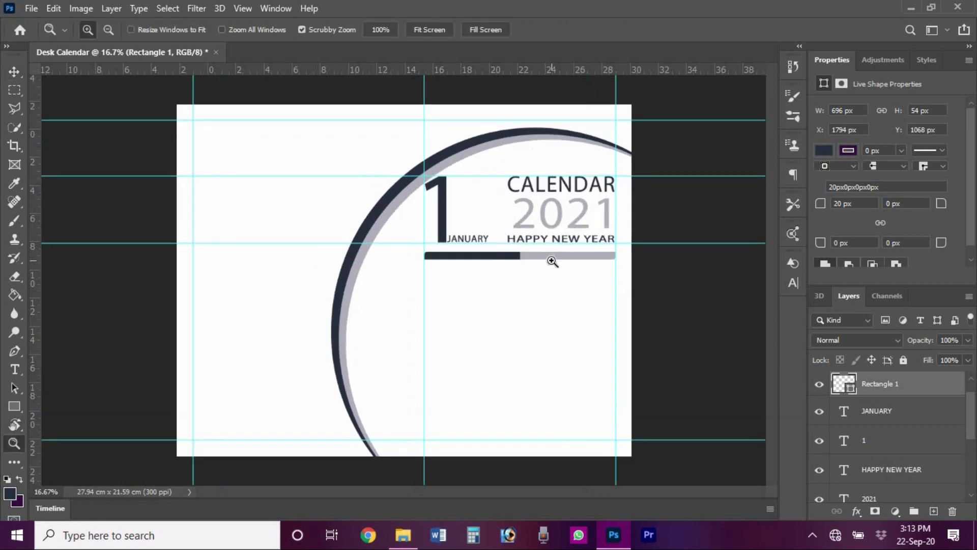
left_click(552, 261)
key("v")
left_click(674, 311)
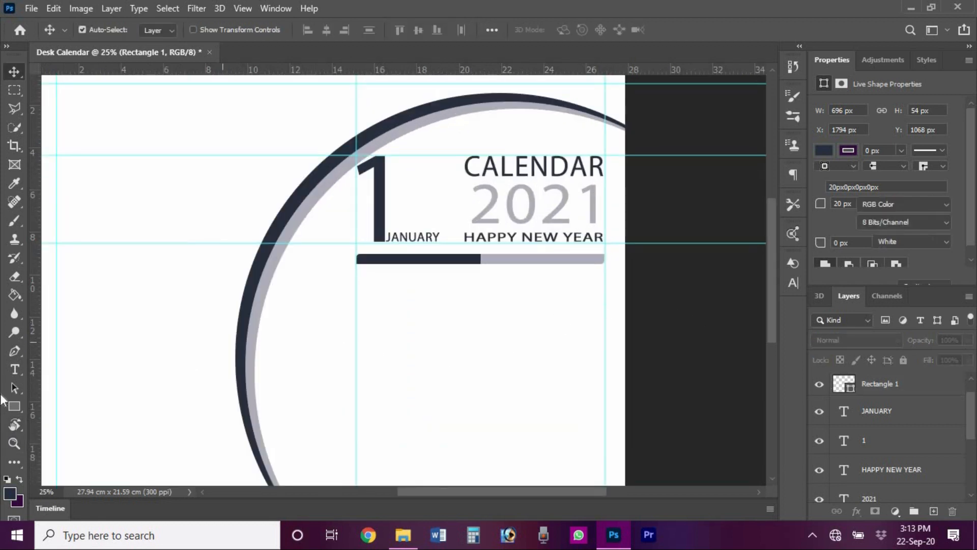
- Draw a small light grey box below the bar's left end with 15 px corners
left_click(15, 410)
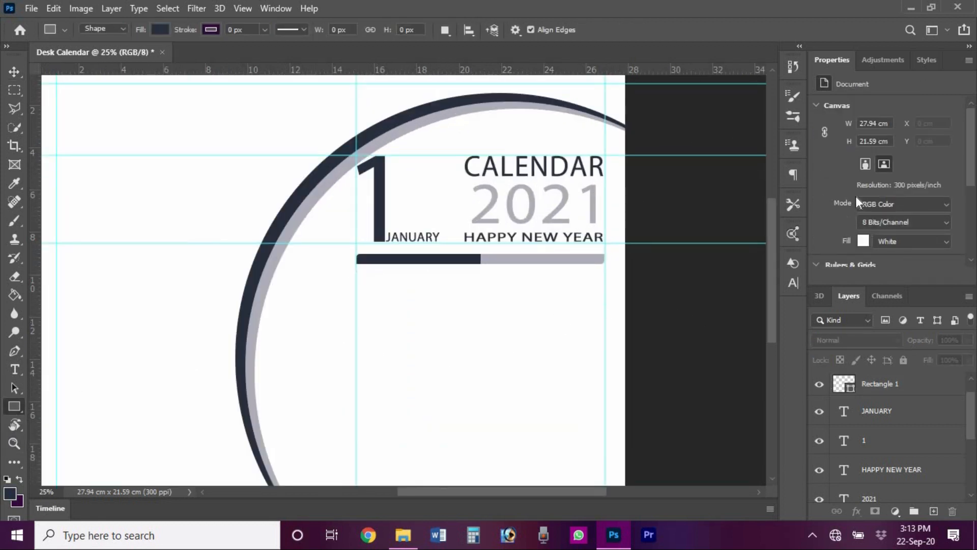
left_click(160, 29)
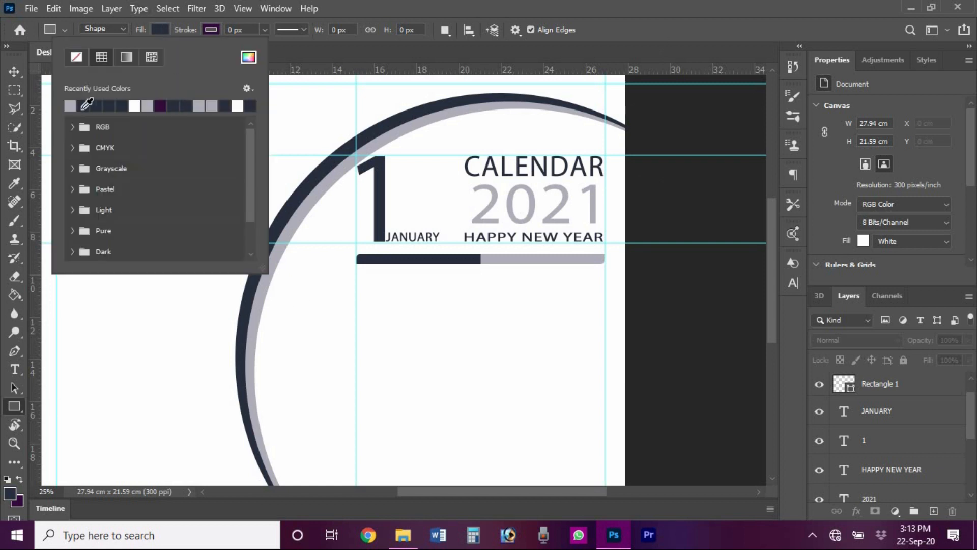
left_click(199, 106)
left_click(364, 229)
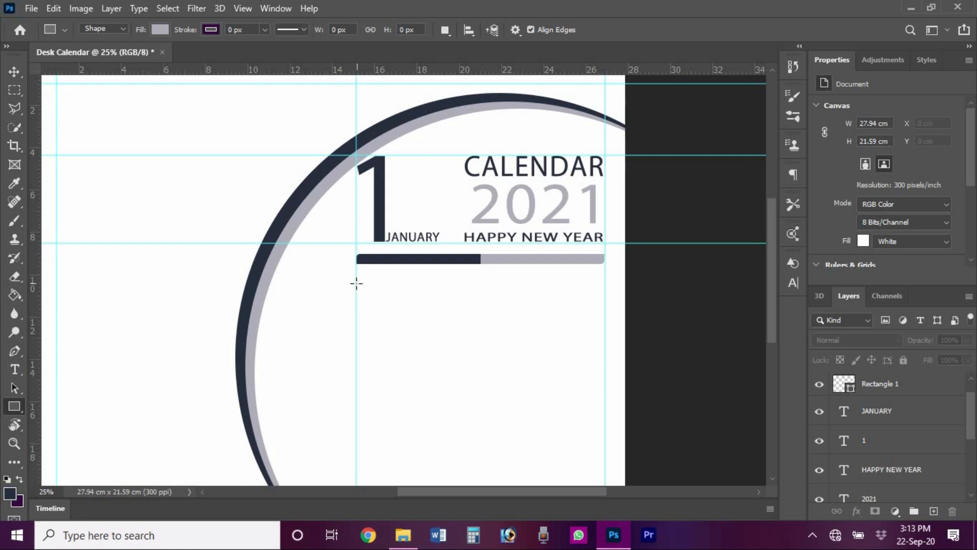
left_click_drag(356, 283, 388, 303)
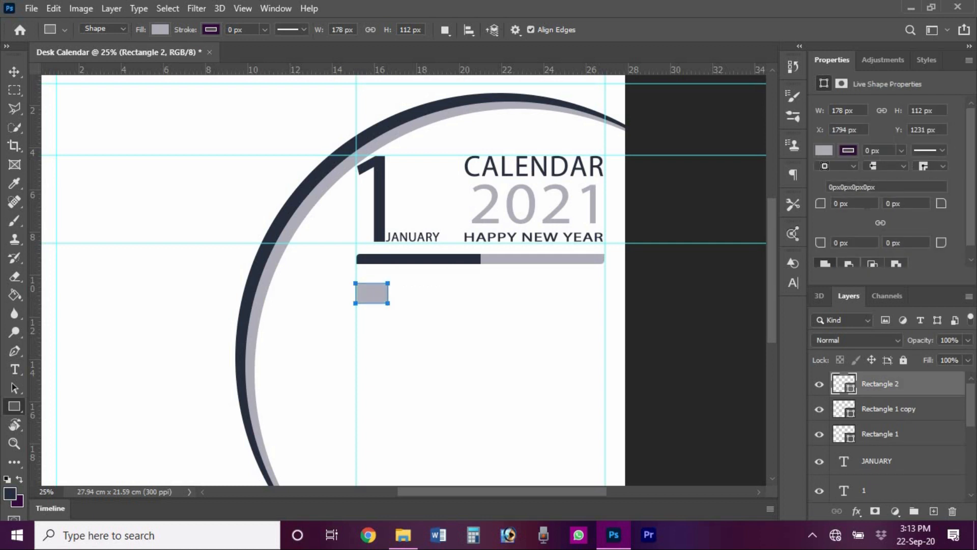
left_click(880, 223)
type("15")
key("Return")
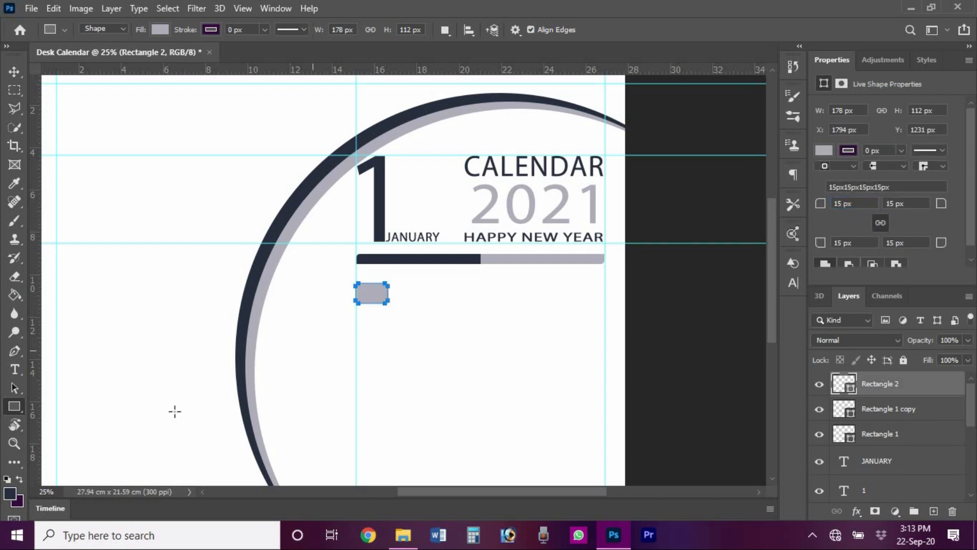
- Alt-drag copies of the grey box to the right to extend the row
left_click(14, 71)
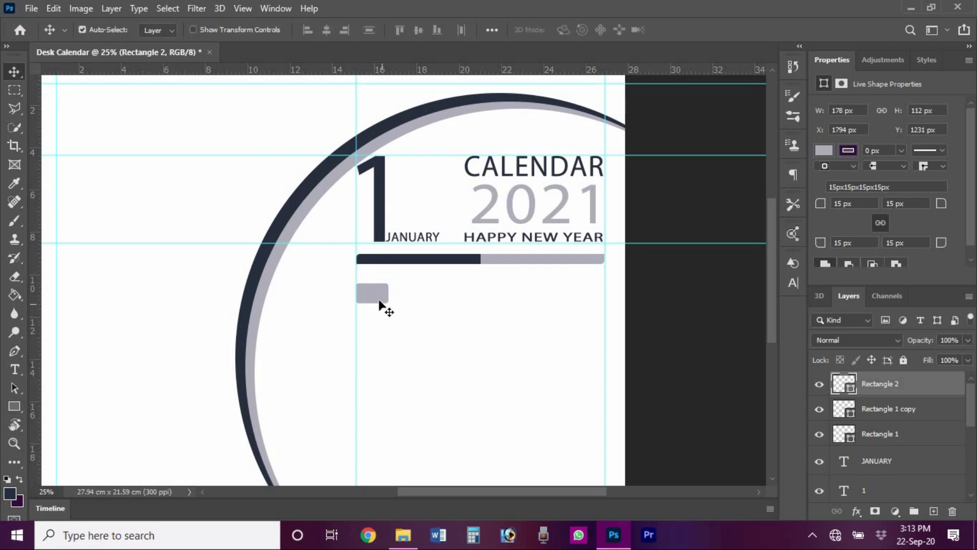
left_click_drag(379, 305, 448, 294)
left_click_drag(454, 293, 606, 295)
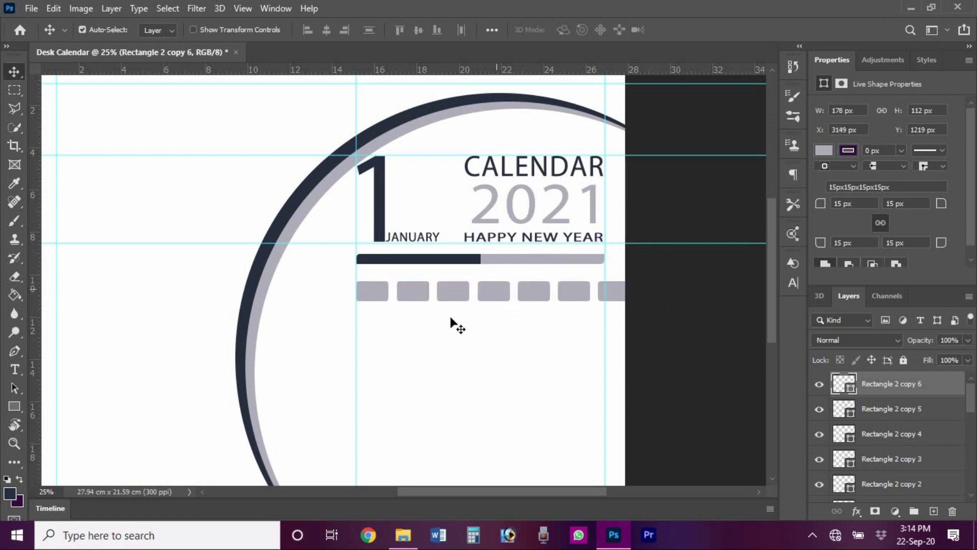
- Select all box layers and narrow the row to end at the bar's right end
left_click(896, 410, "shift")
left_click(895, 458, "shift")
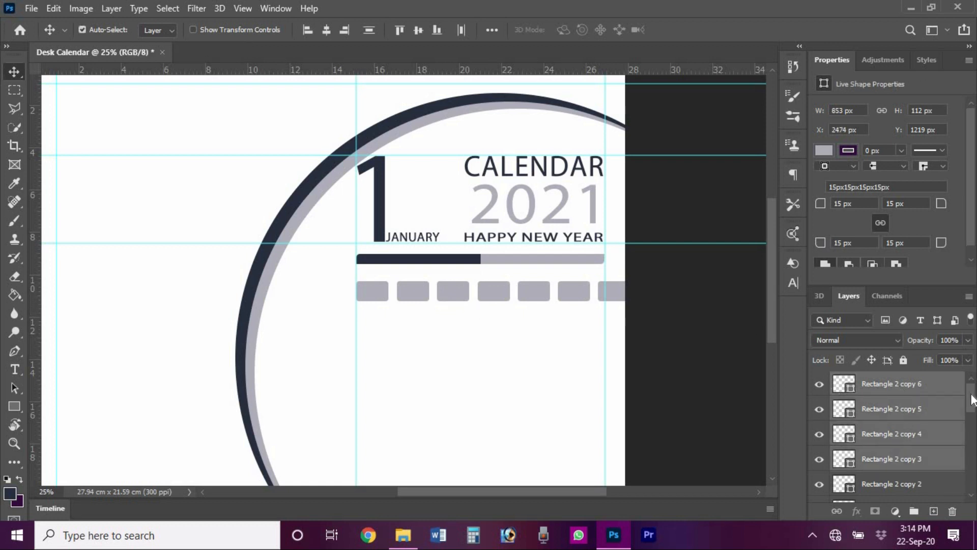
left_click_drag(972, 400, 972, 410)
left_click(913, 405, "ctrl")
left_click(911, 430, "ctrl")
left_click(905, 454, "ctrl")
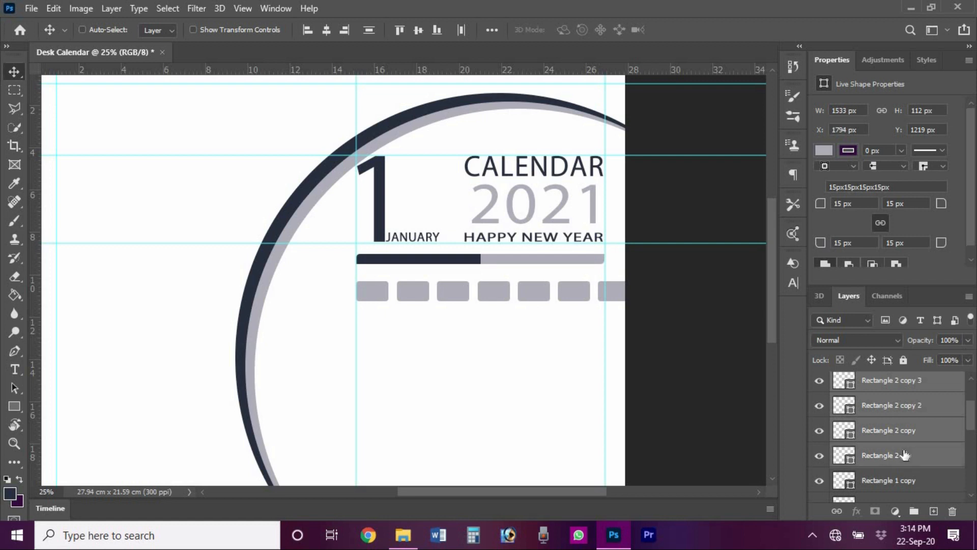
key("ctrl+t")
left_click_drag(629, 293, 605, 292)
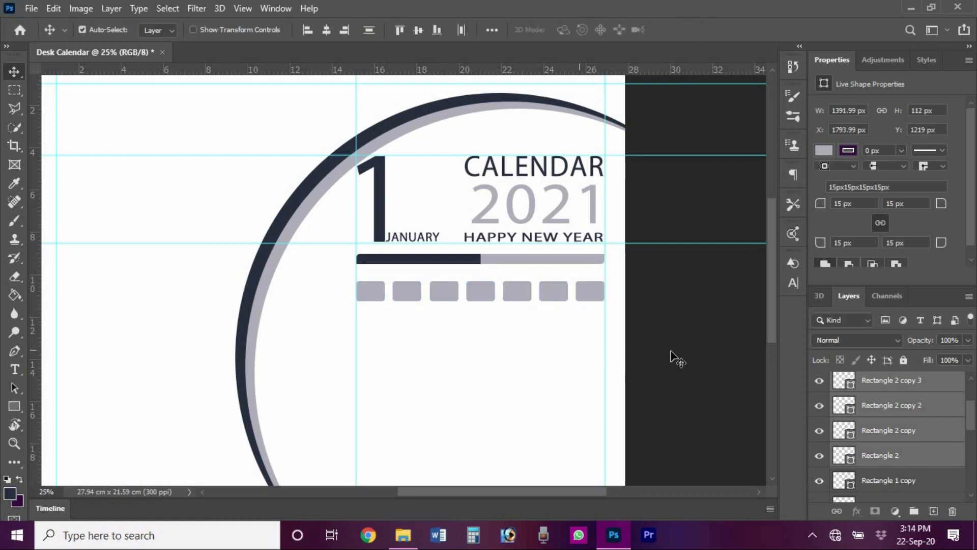
left_click(412, 288)
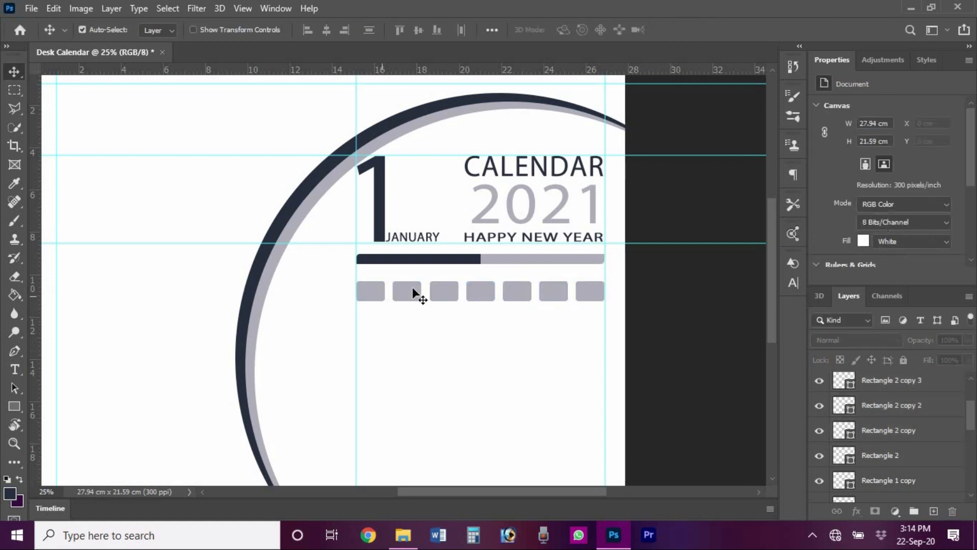
- Give the middle five boxes a dark navy fill
left_click(951, 402, "ctrl")
left_click(951, 384, "ctrl")
left_click_drag(971, 420, 973, 392)
left_click(935, 409, "ctrl")
left_click(928, 399, "ctrl")
left_click(824, 150)
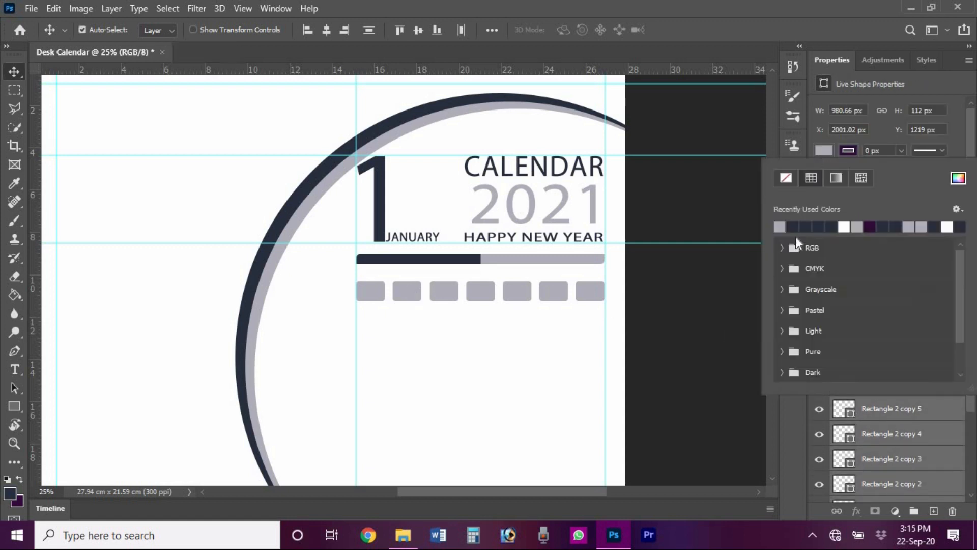
left_click(798, 225)
left_click(681, 323)
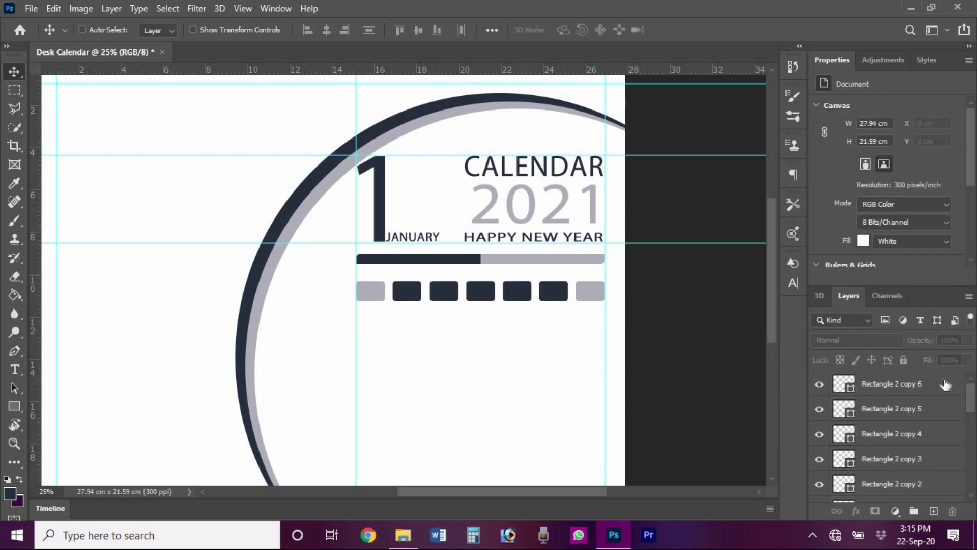
- Select all seven box layers again
left_click(954, 384)
left_click(941, 408, "shift")
left_click(934, 433, "shift")
left_click_drag(972, 397, 972, 416)
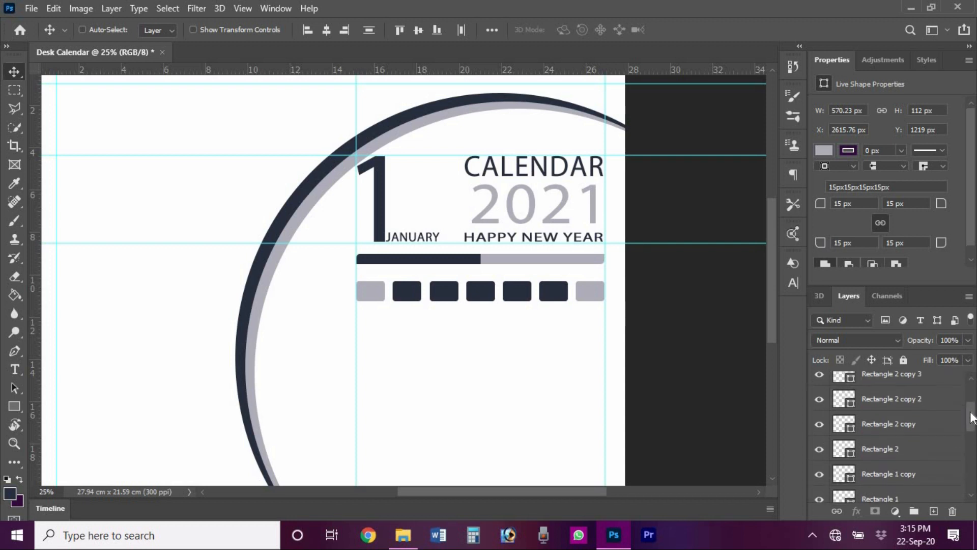
left_click(939, 377, "shift")
left_click(937, 399, "shift")
left_click(933, 425, "shift")
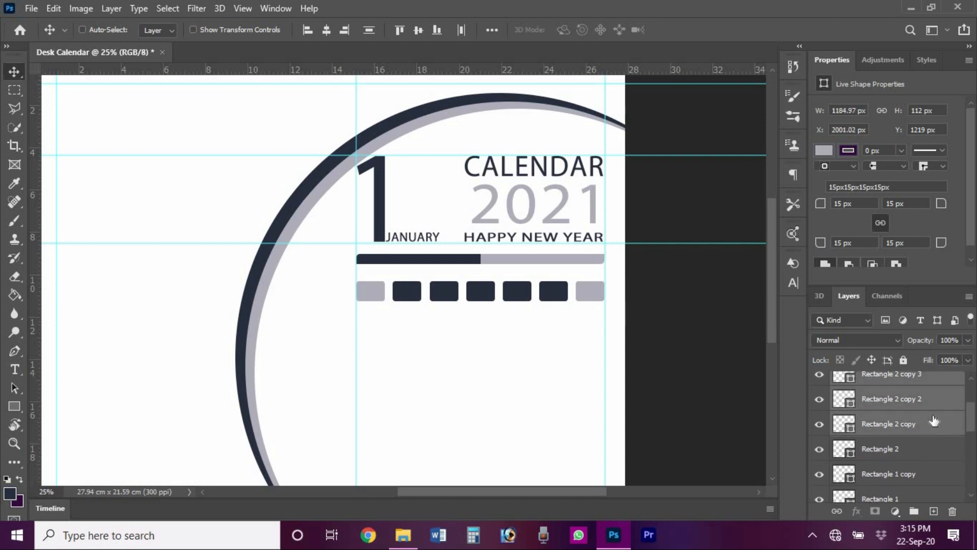
- Alt+Down-duplicate the box row repeatedly, nudging each copy, into seven evenly spaced rows
left_click(901, 446, "shift")
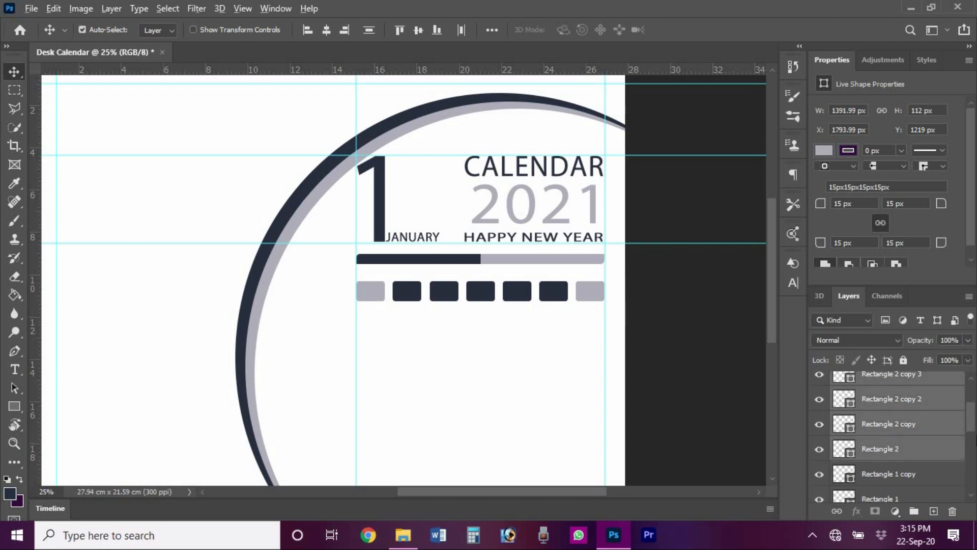
key("alt+Down")
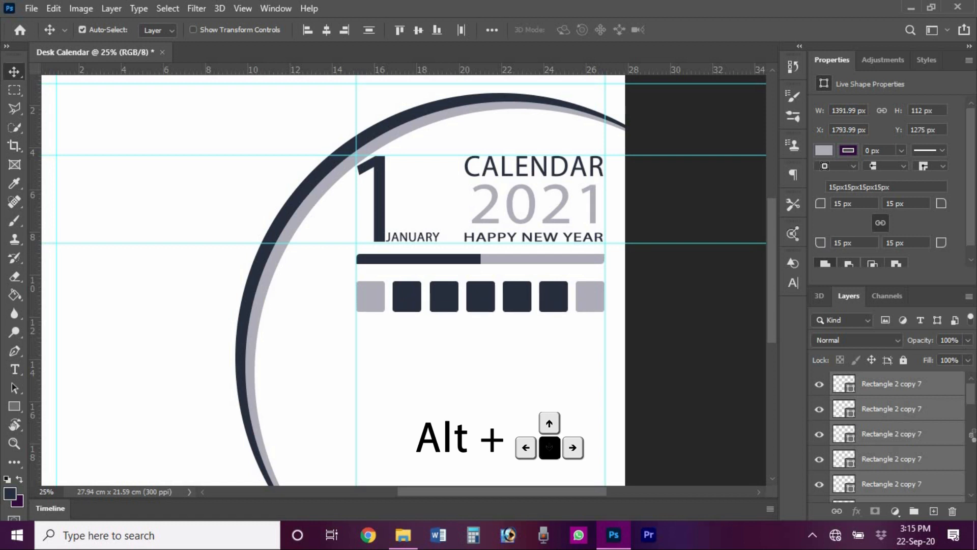
key("alt+Down")
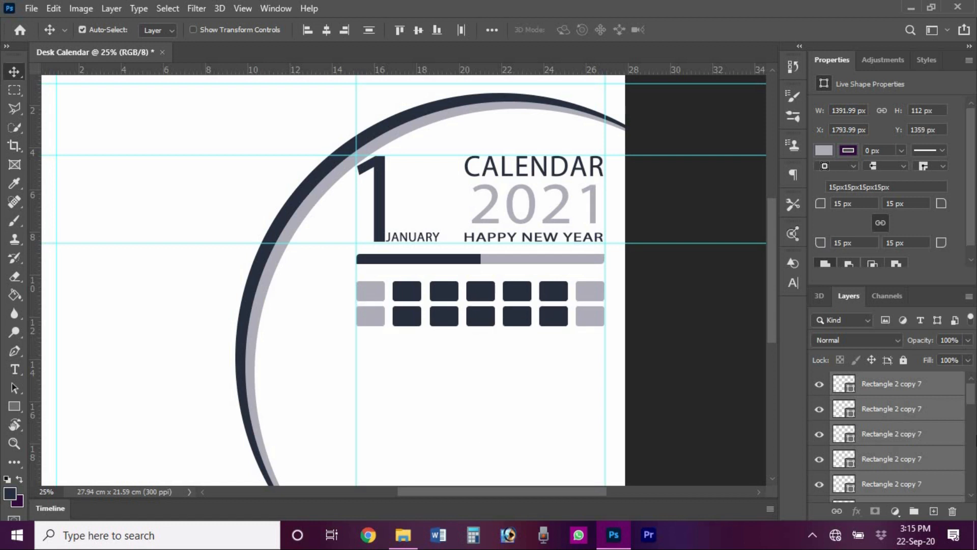
key("alt+Down")
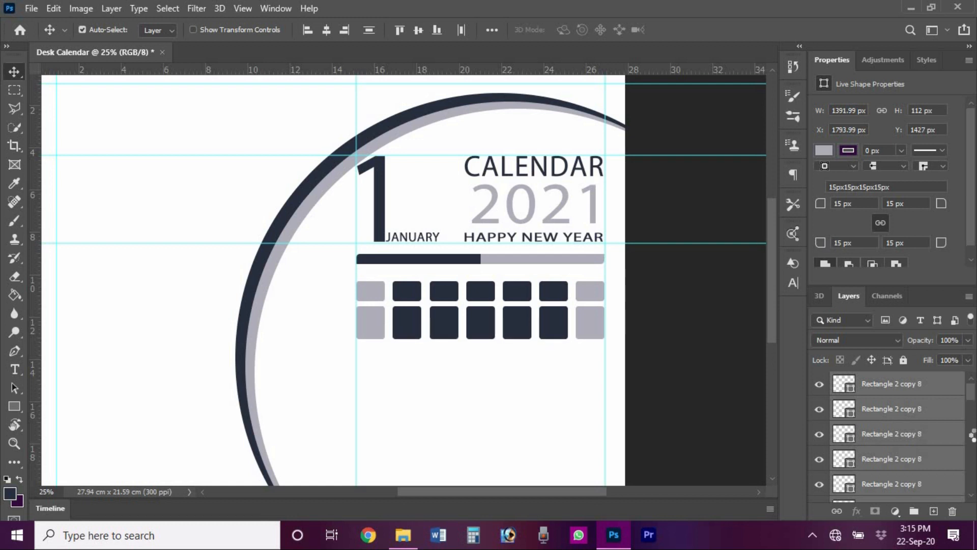
key("alt+Down")
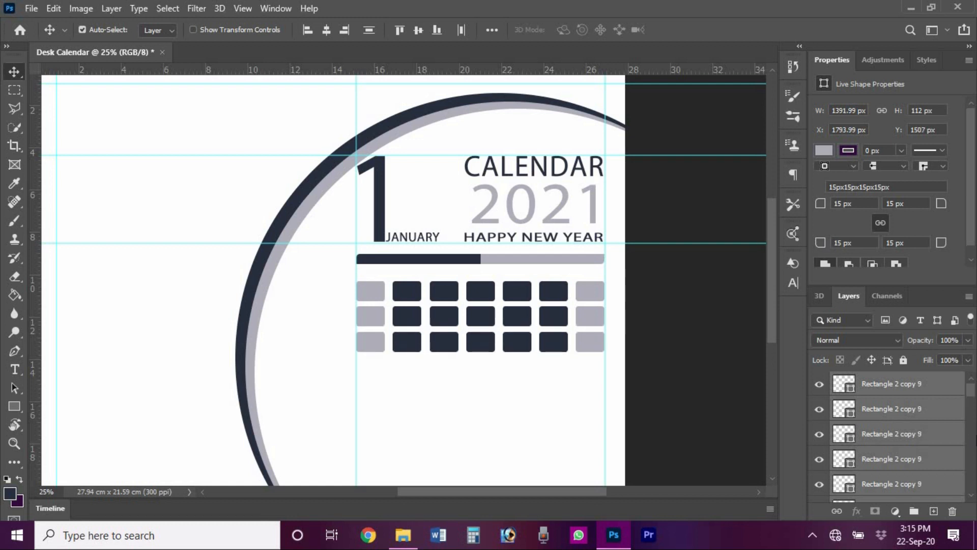
key("alt+Down")
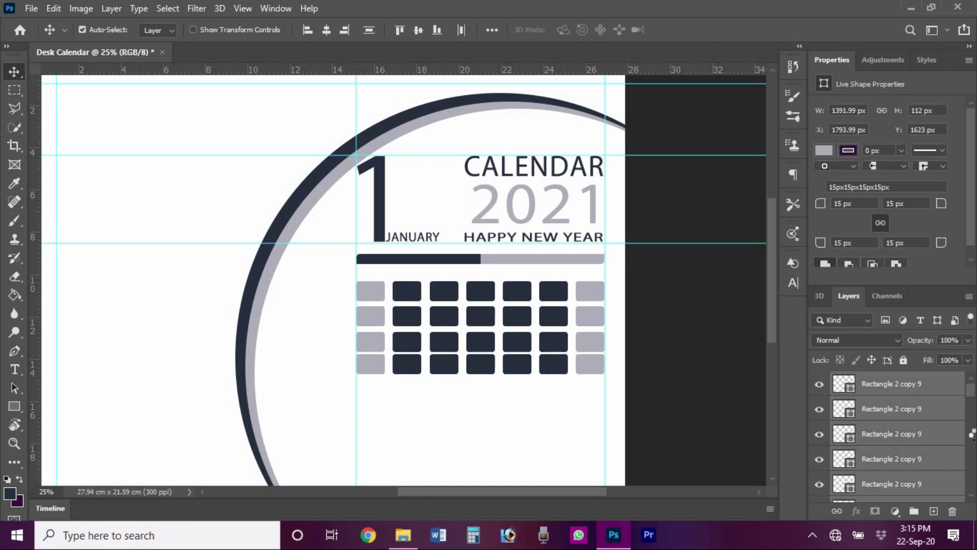
key("alt+Down")
key("alt+Down")
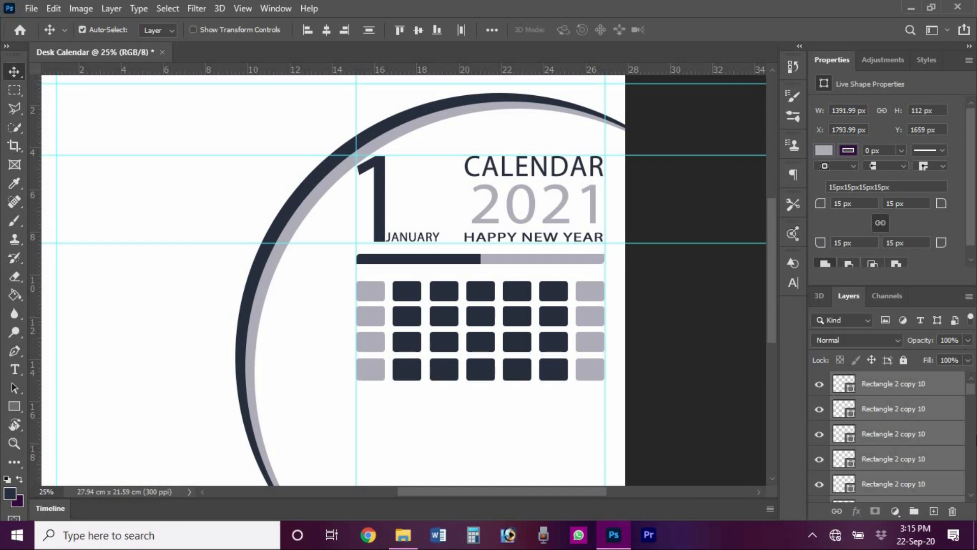
key("Down")
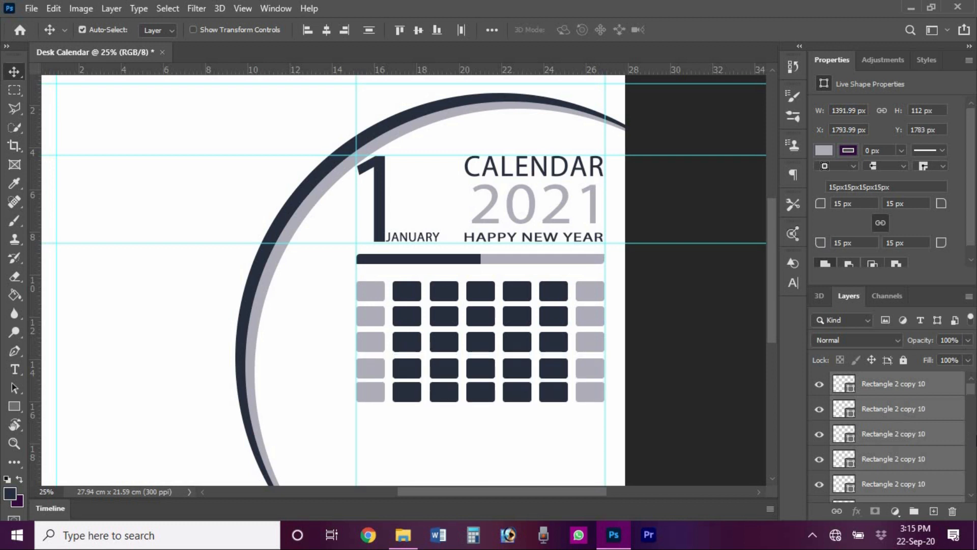
key("alt+Down")
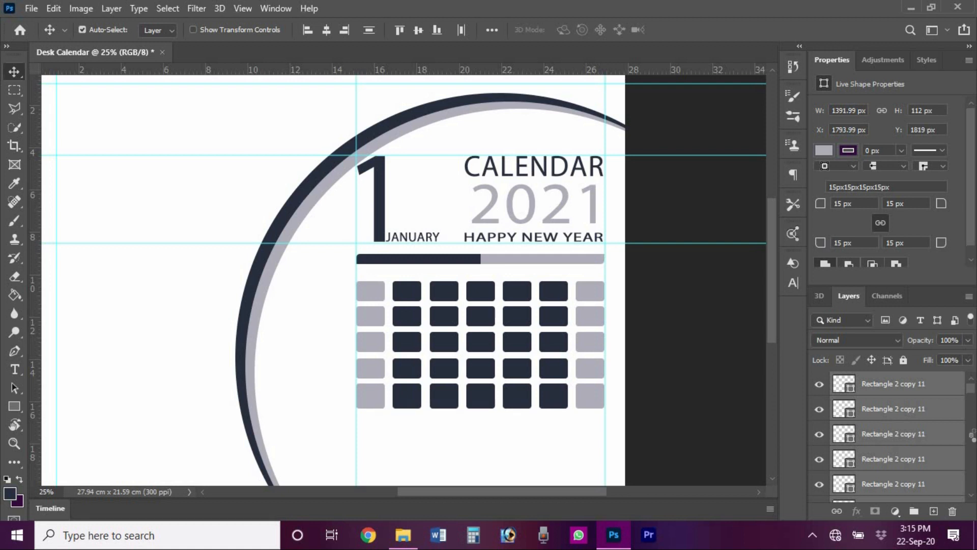
key("Down")
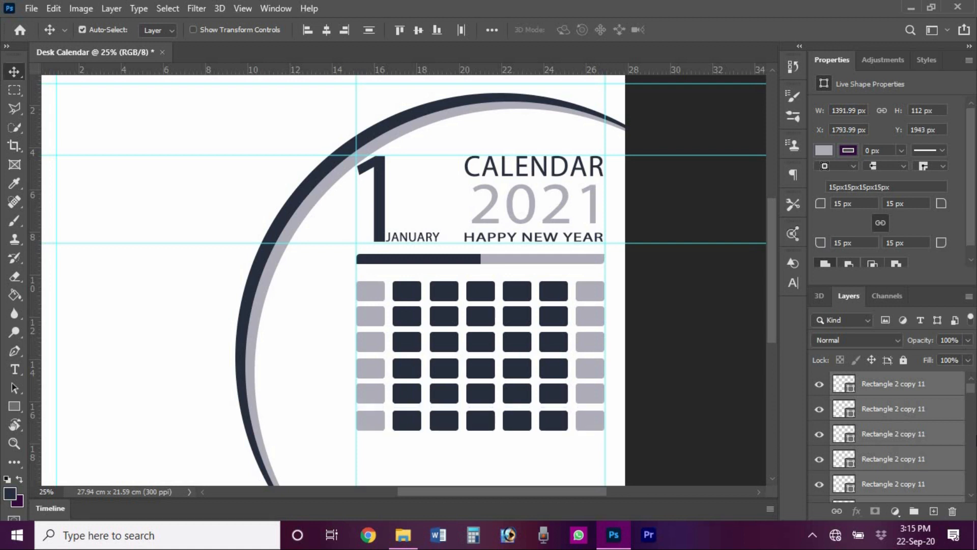
key("alt+Down")
key("shift+Down")
key("shift+Down")
key("shift+Down")
key("shift+Down")
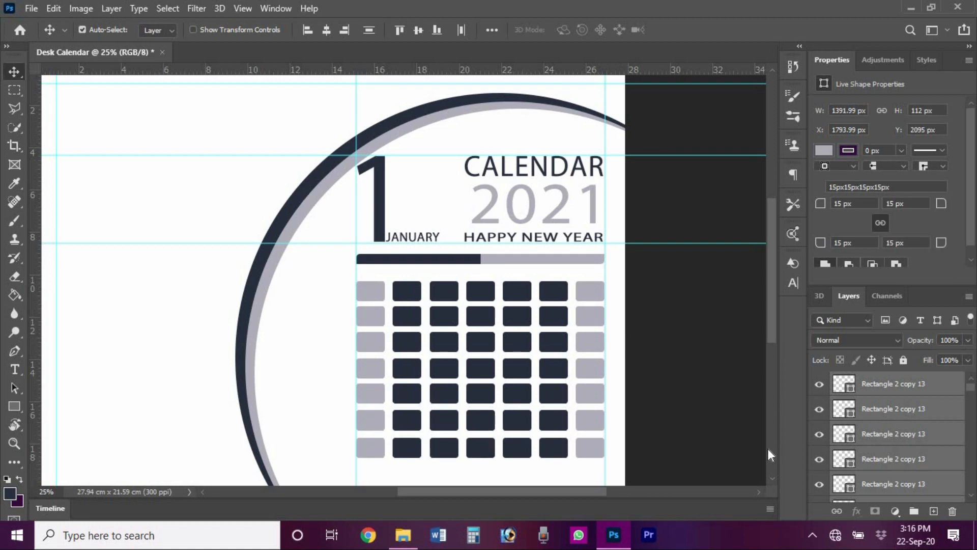
key("Up")
key("Up")
left_click(371, 285)
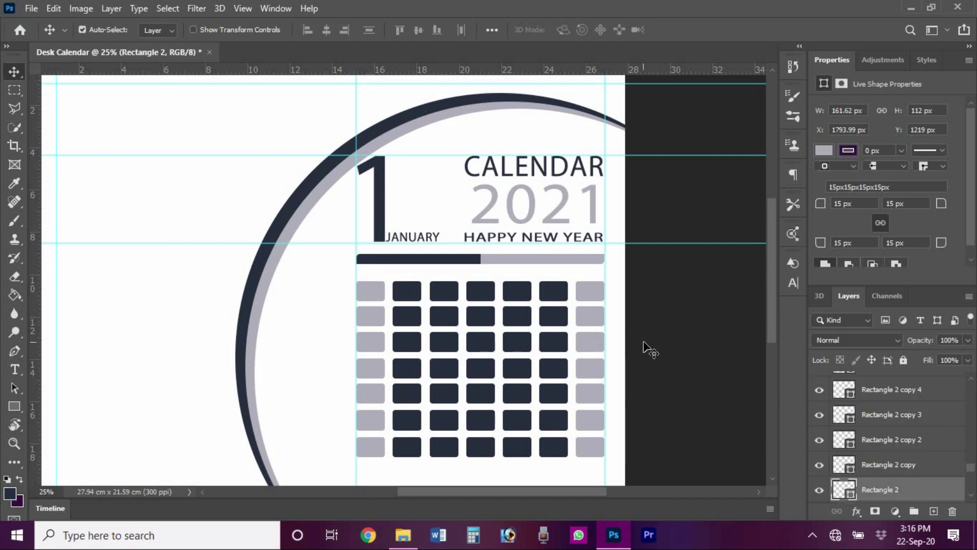
- Type a white (#ffffff) SUN label in the top-left square and scale it about 150%
left_click(690, 346)
key("t")
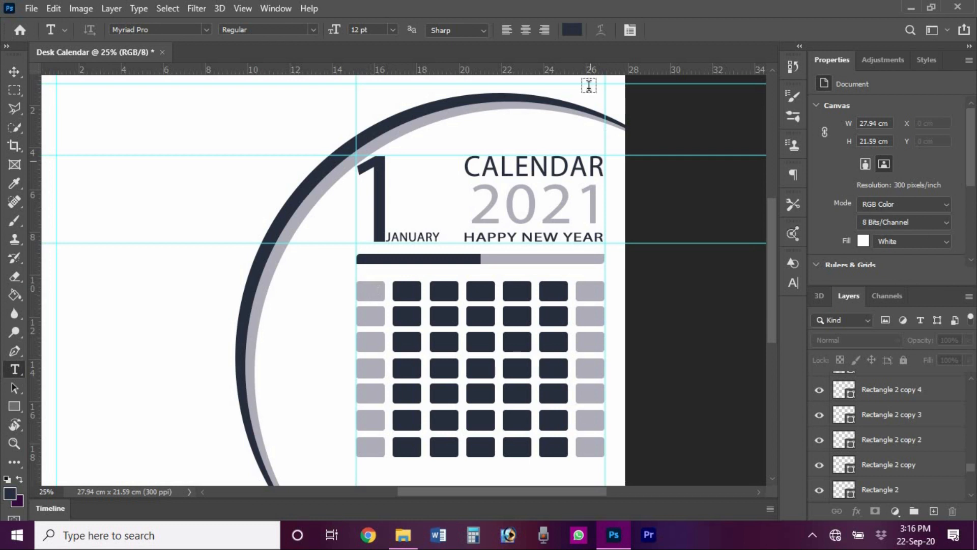
left_click(570, 29)
left_click(599, 160)
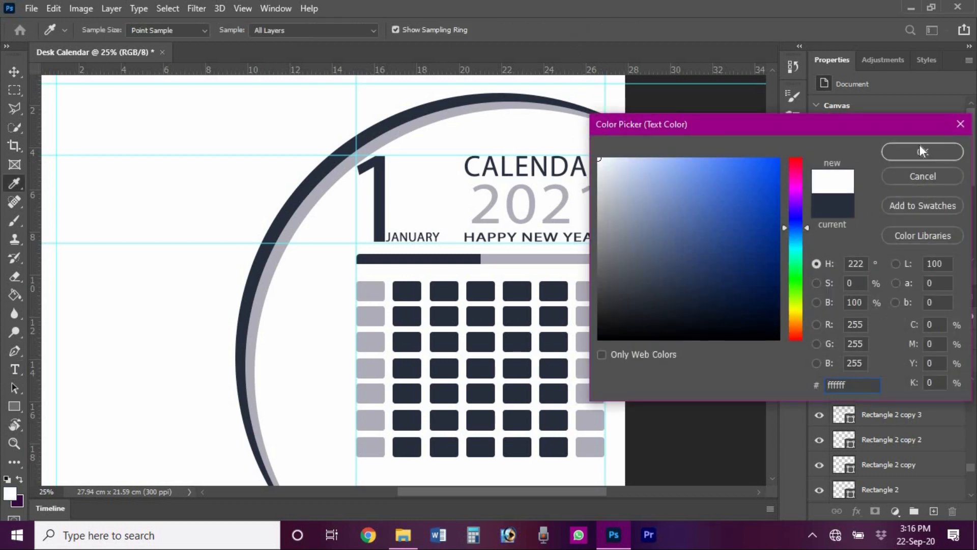
key("Return")
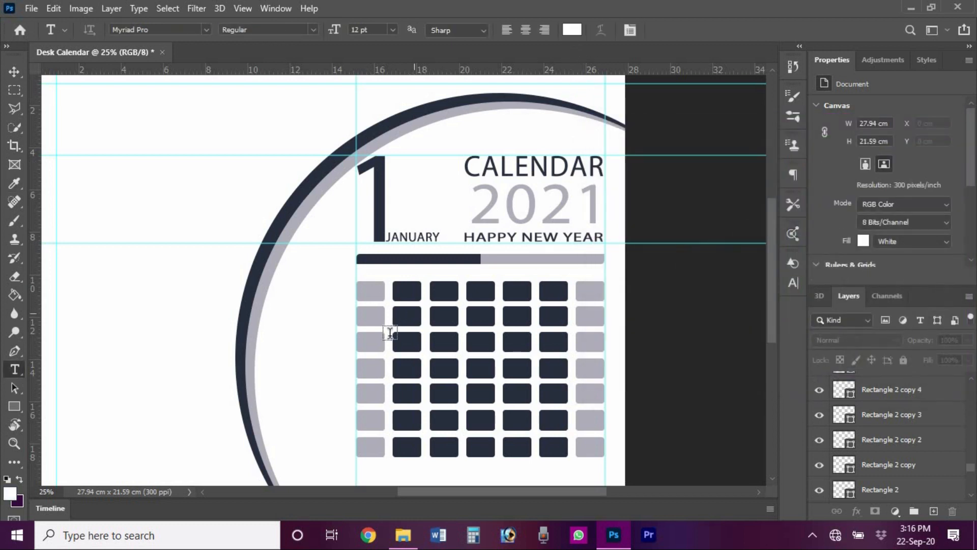
left_click(370, 292)
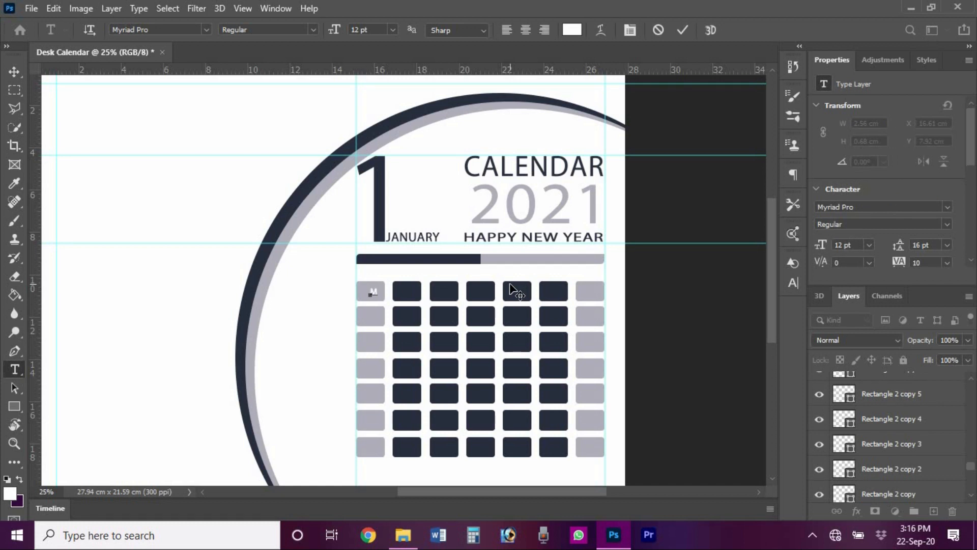
type("SUN")
left_click(683, 30)
key("ctrl+t")
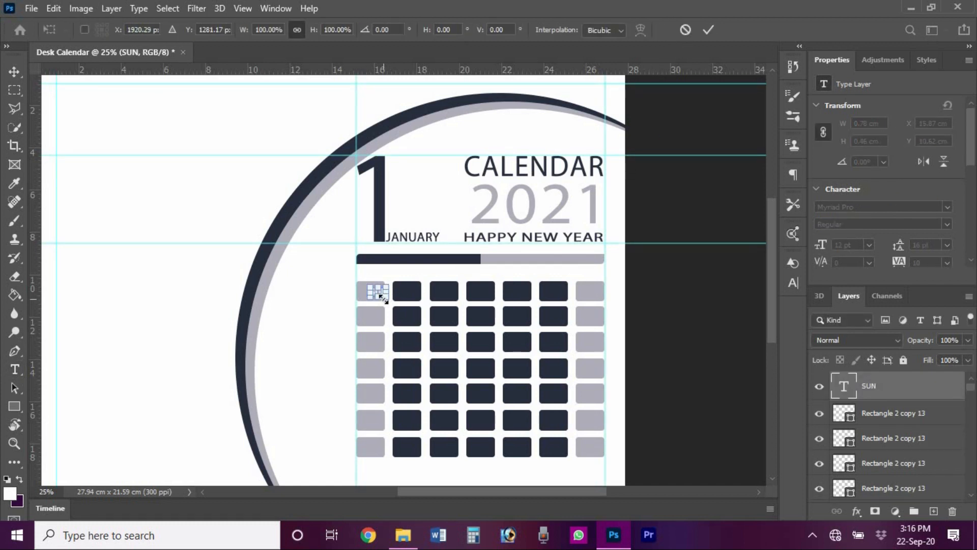
left_click_drag(392, 299, 492, 295)
- Commit the enlarged SUN label and Alt-drag copies onto the other top-row squares
left_click(707, 30)
key("v")
left_click_drag(492, 295, 595, 299)
key("t")
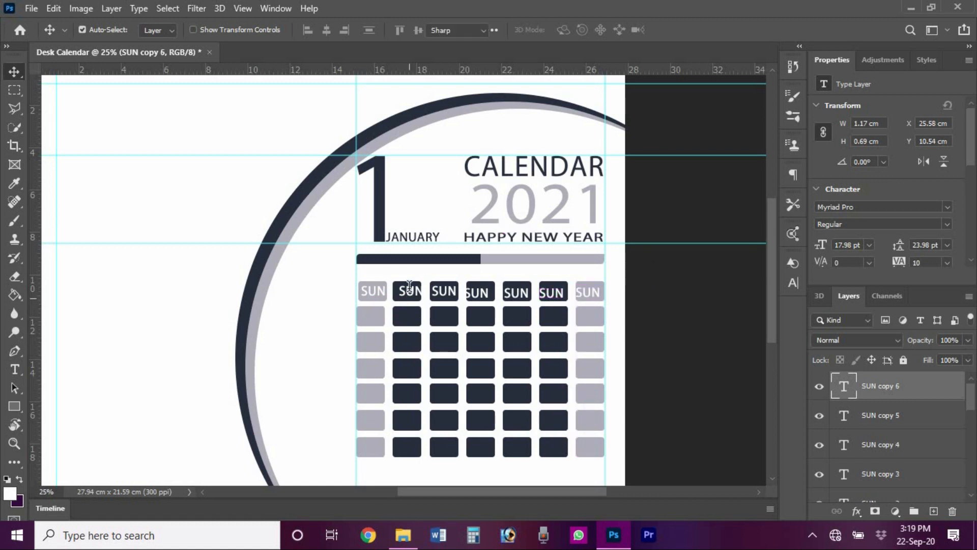
left_click(416, 293)
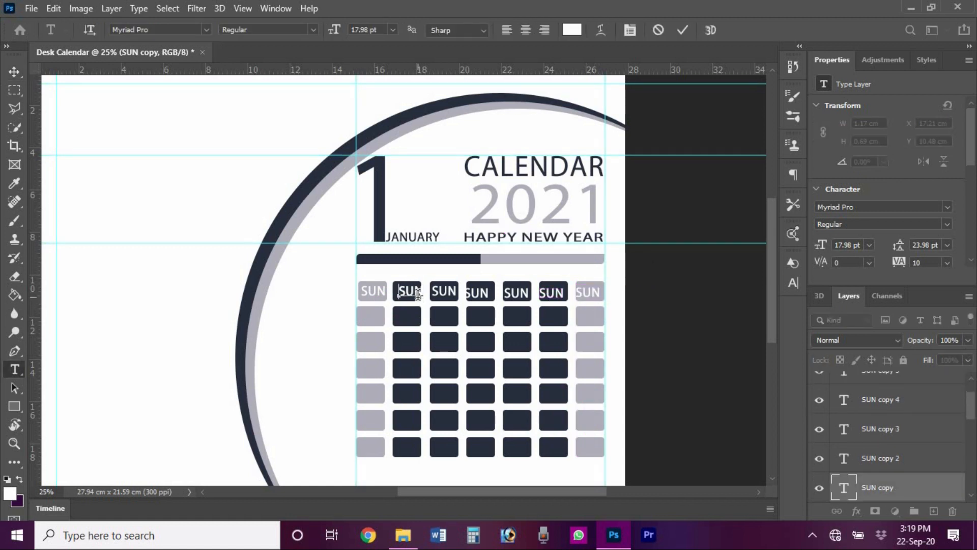
- Commit the MON label and centre it on the second header square
left_click(683, 29)
key("v")
left_click(416, 299, "ctrl")
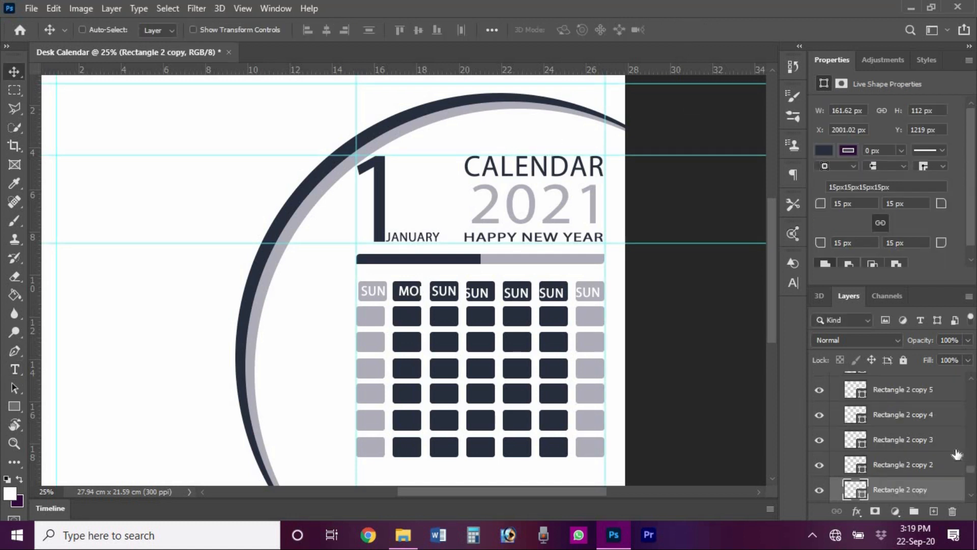
scroll(890, 438, "up", 10)
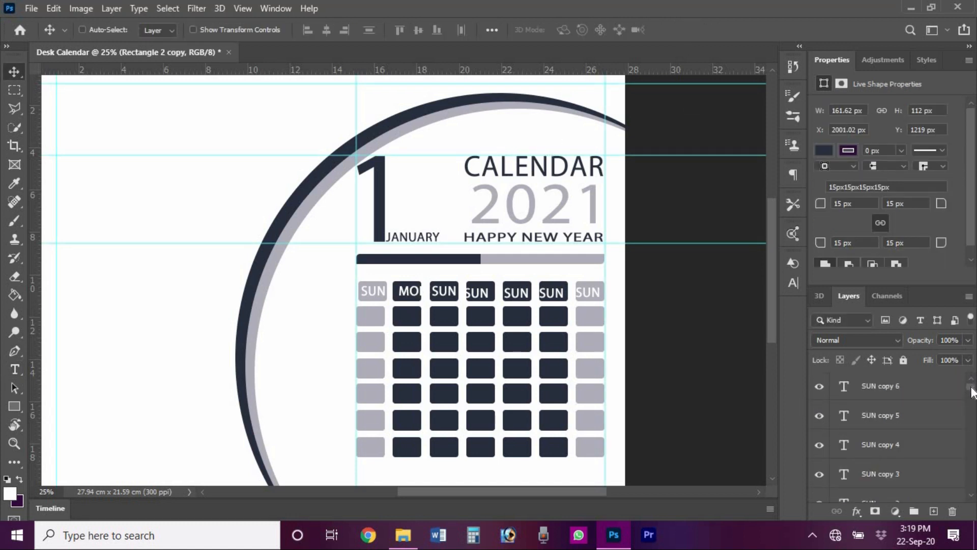
left_click_drag(972, 392, 972, 397)
left_click(900, 464)
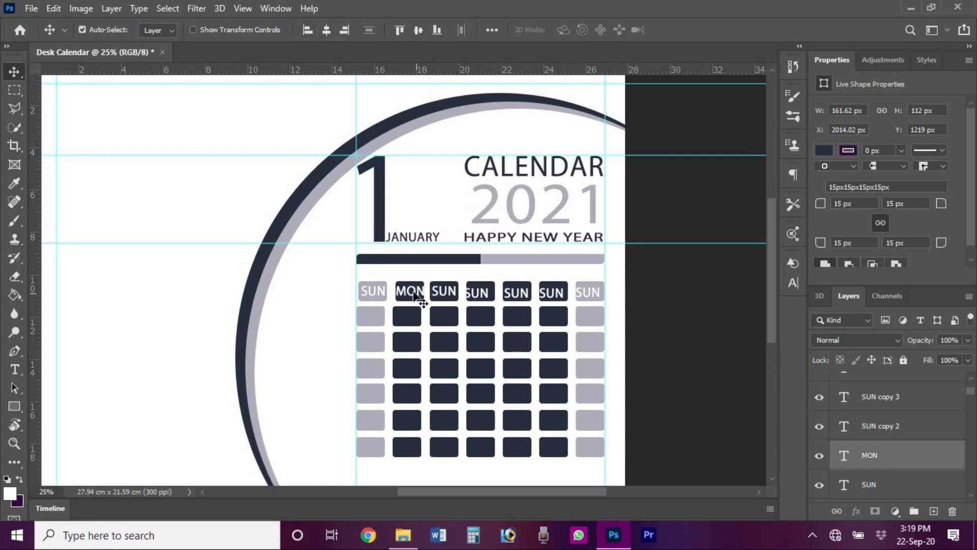
key("ctrl")
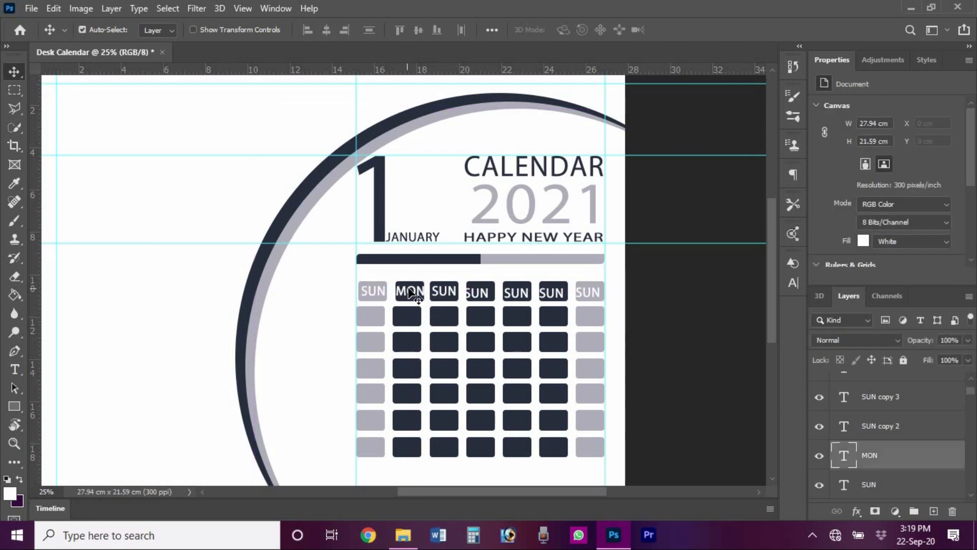
key("ctrl+t")
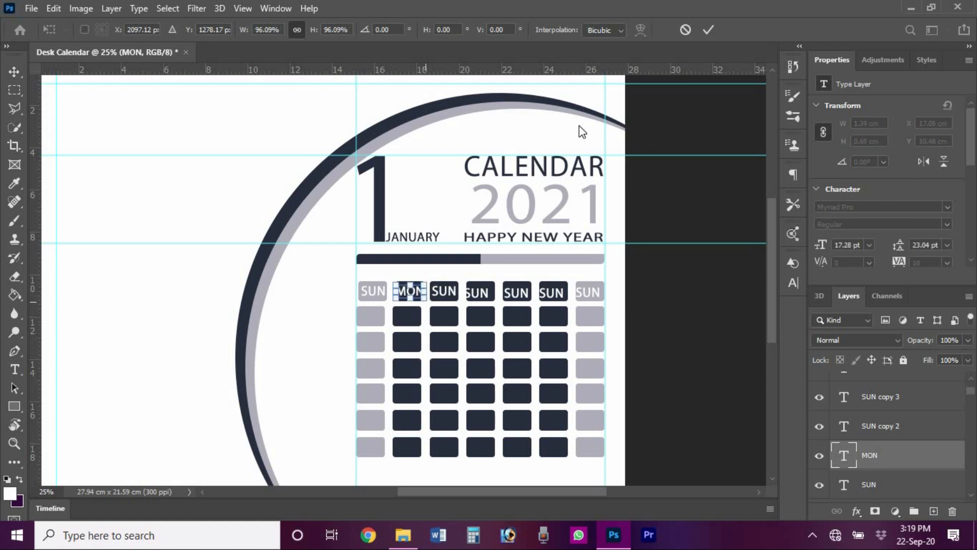
left_click(708, 29)
- Retype the third header label as TUE
double_click(452, 294)
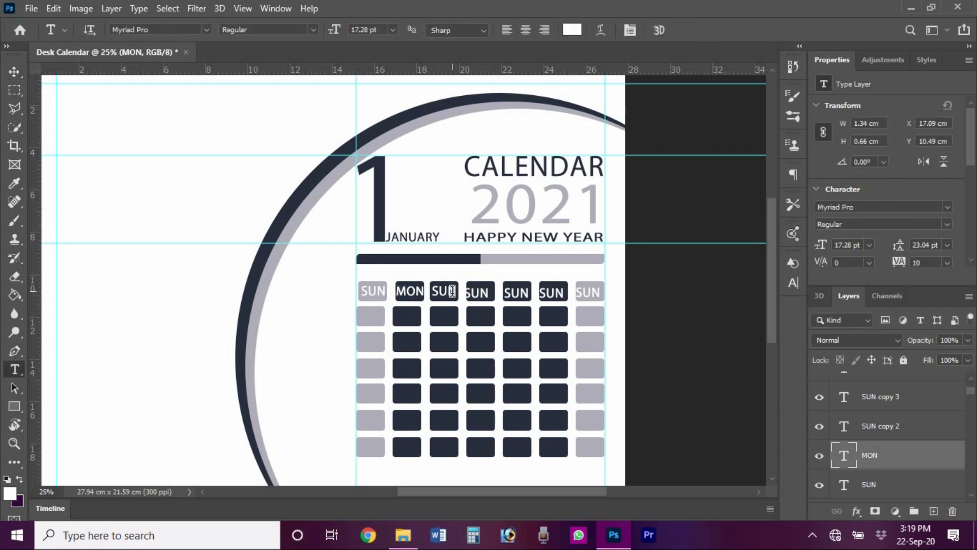
type("TUE")
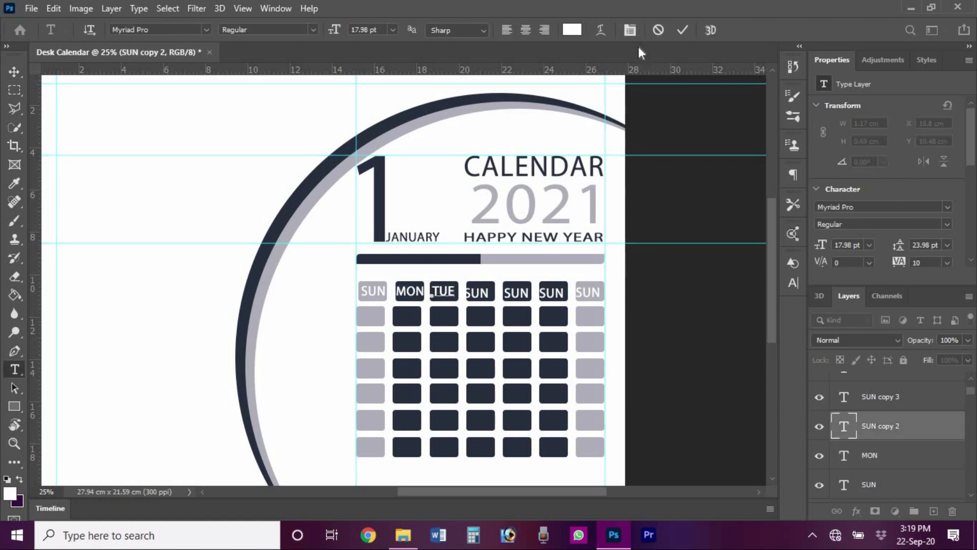
left_click(682, 29)
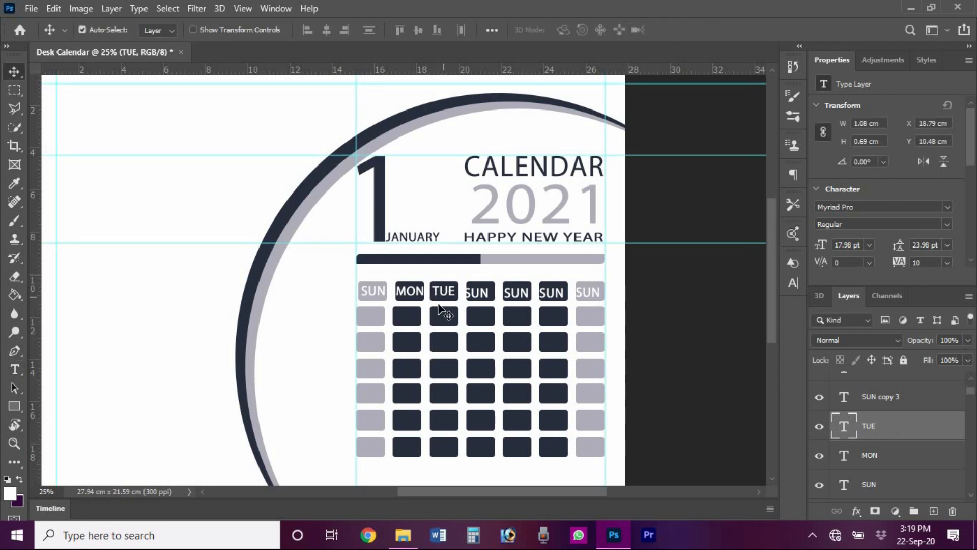
left_click(442, 315)
scroll(890, 438, "up", 3)
scroll(890, 437, "down", 3)
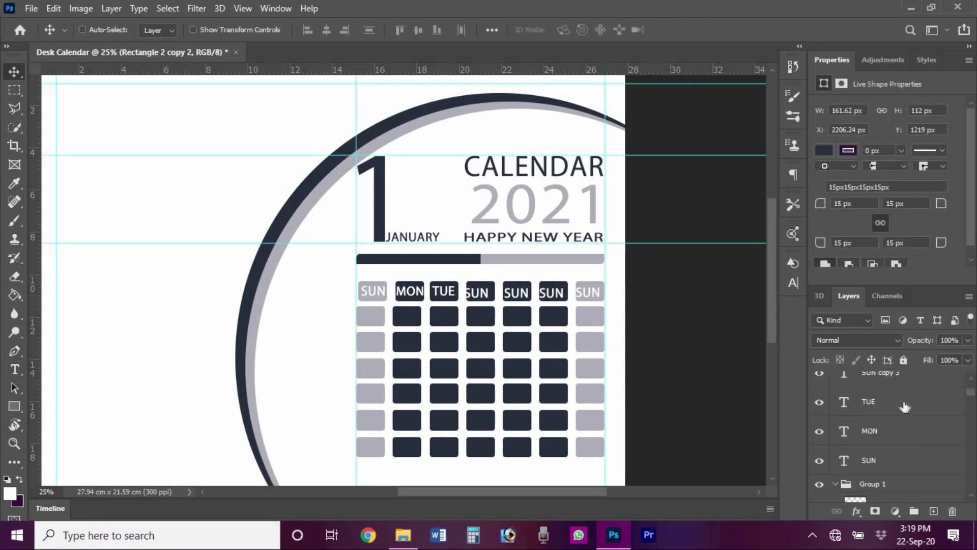
left_click(885, 402)
left_click(658, 230)
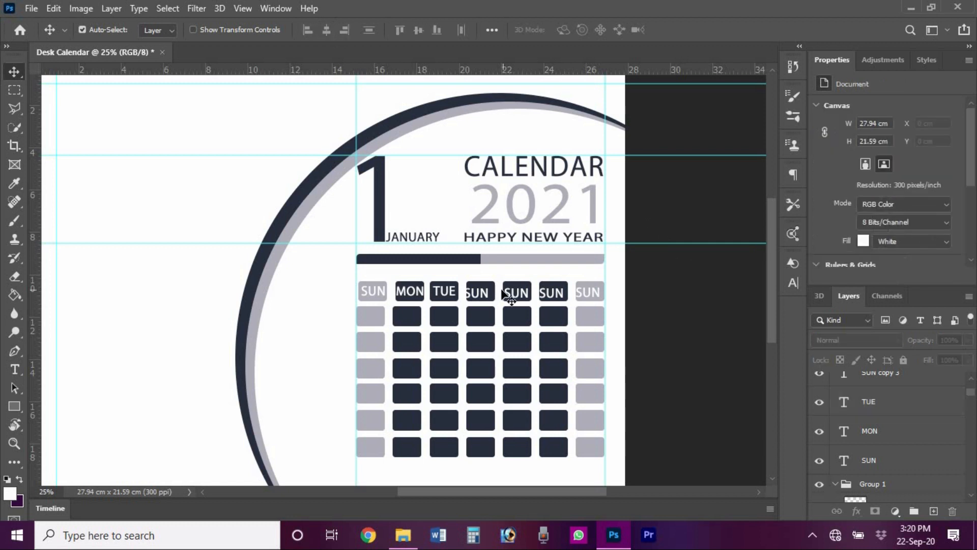
- Replace the fourth header label with WED
key("t")
left_click(480, 295)
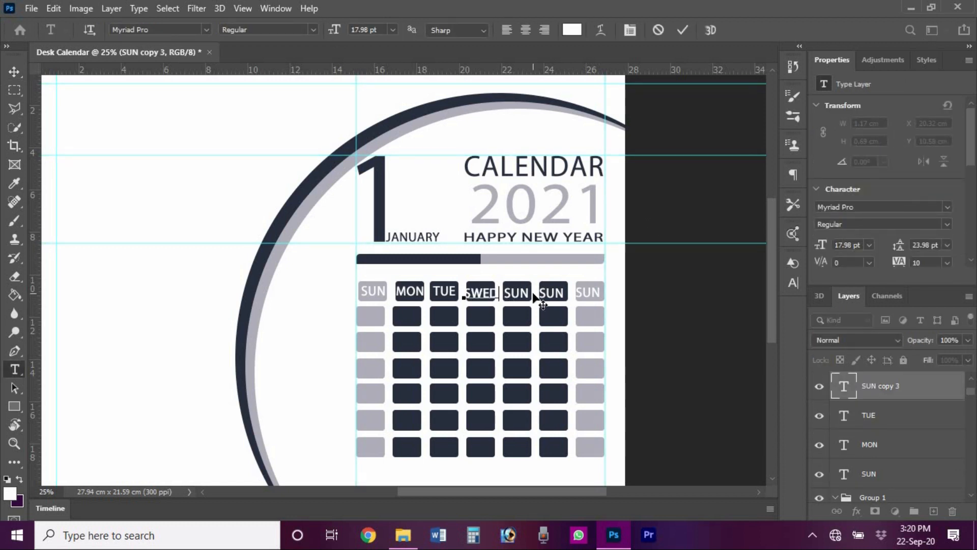
key("ctrl+a")
type("WED")
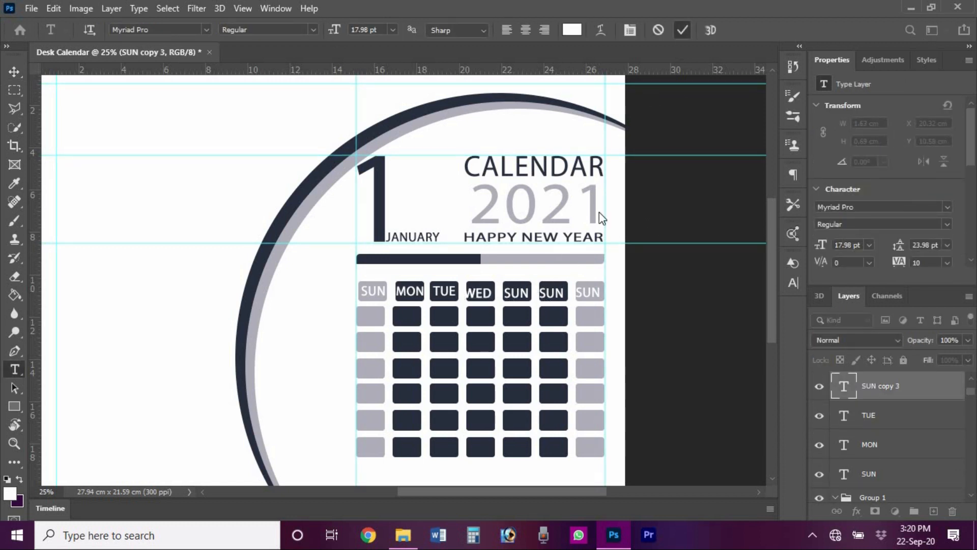
key("ctrl+Return")
key("v")
left_click(487, 297)
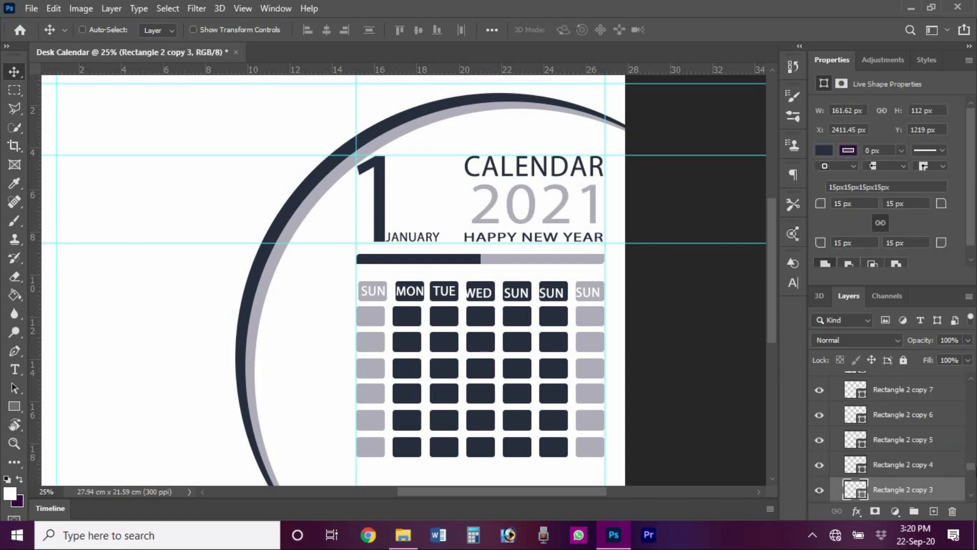
- Centre WED on its box and relabel the fifth header THU
left_click(887, 451, "ctrl")
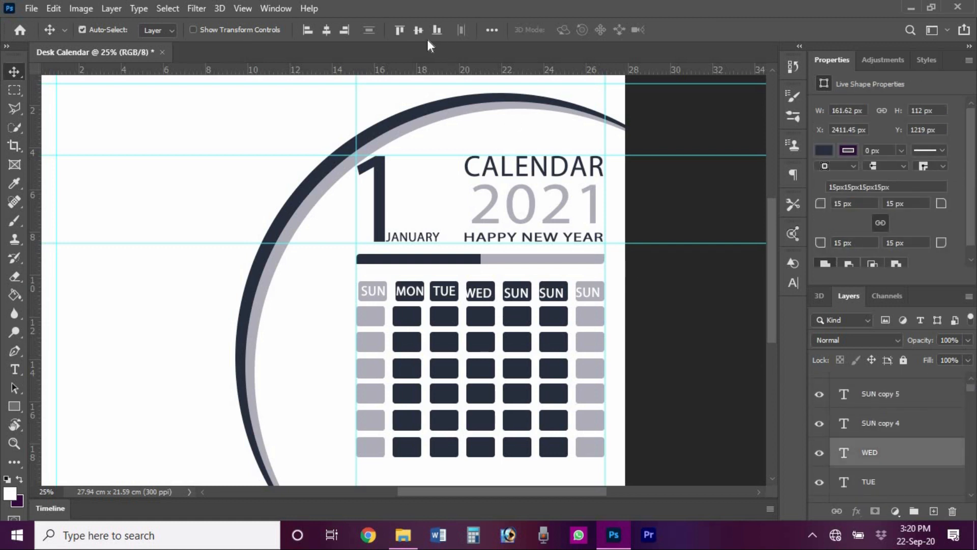
left_click(419, 30)
left_click(326, 29)
double_click(524, 294)
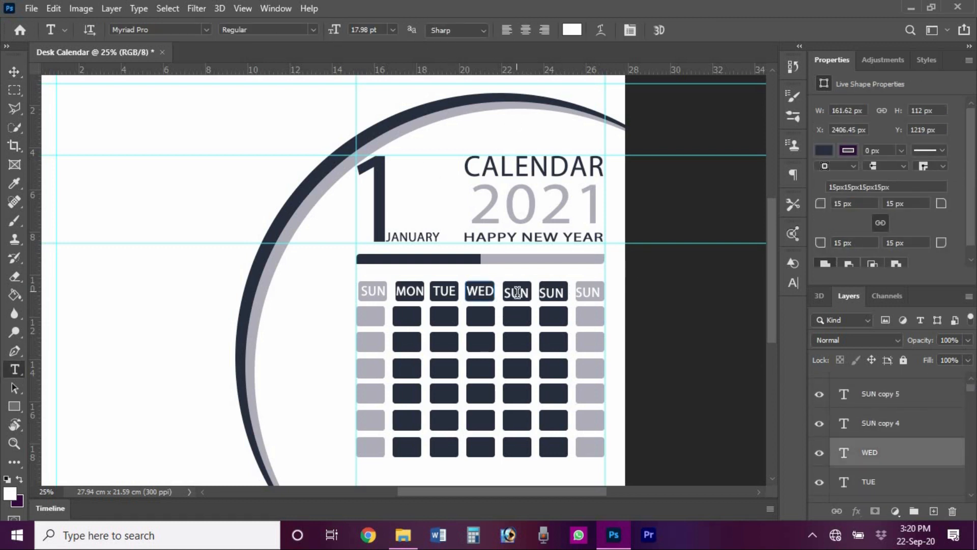
type("THU")
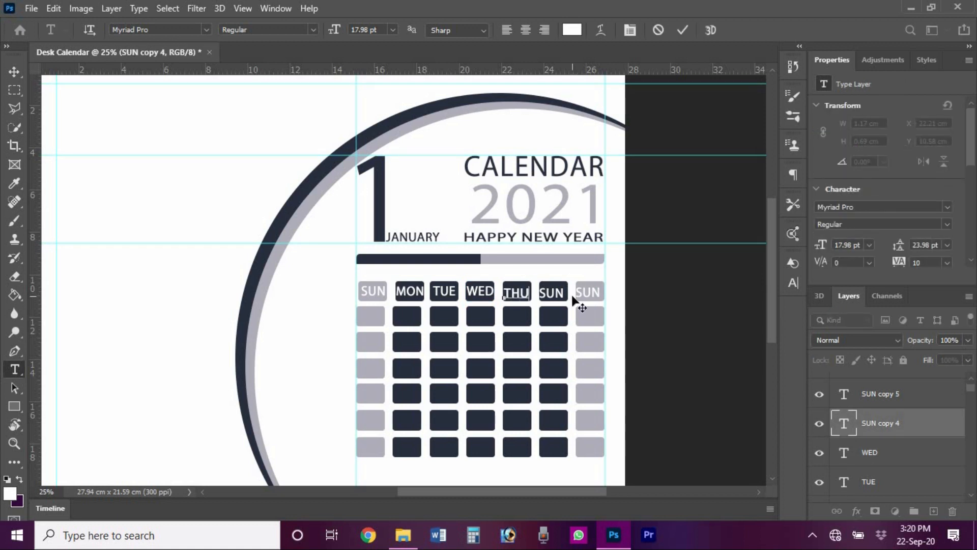
left_click(683, 30)
left_click(529, 299)
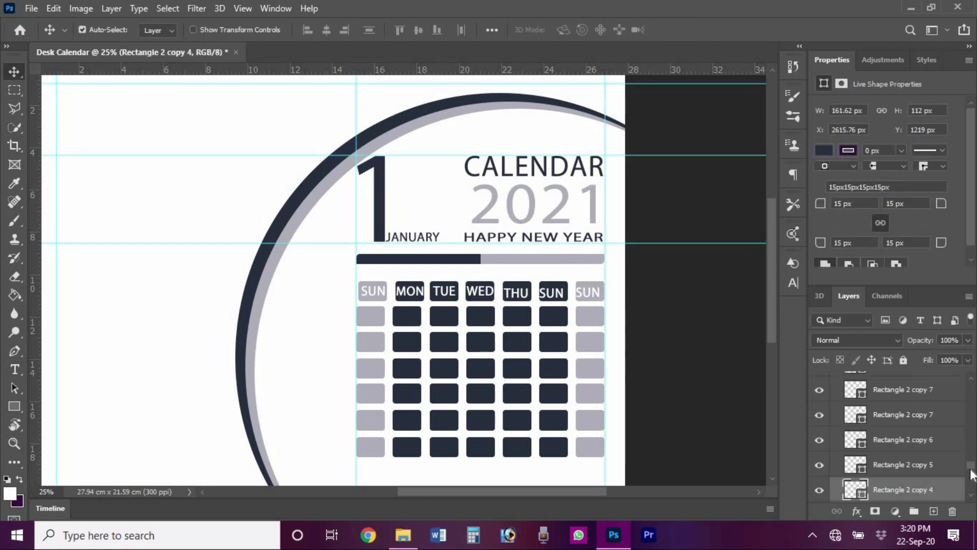
left_click_drag(971, 466, 971, 386)
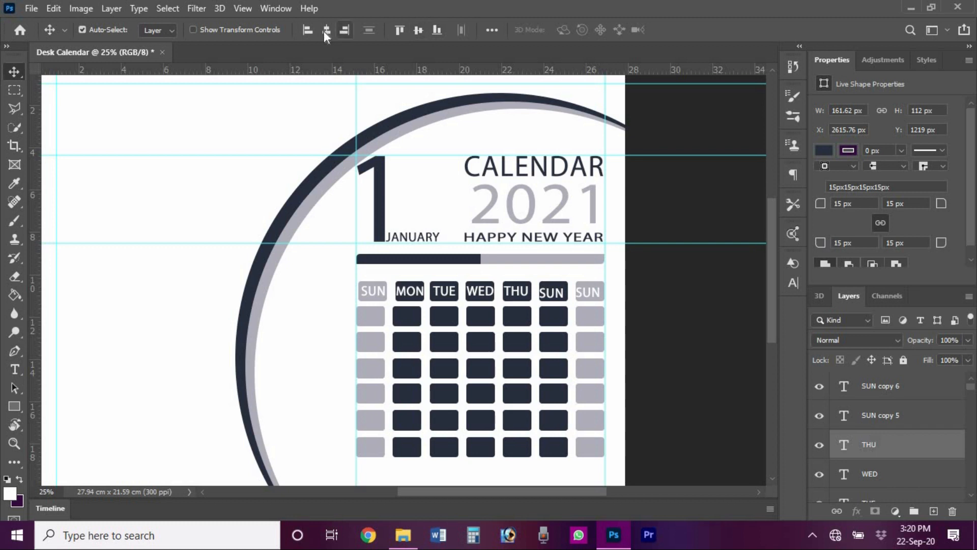
- Relabel the sixth header FRI and centre it on its box
key("t")
left_click(551, 291)
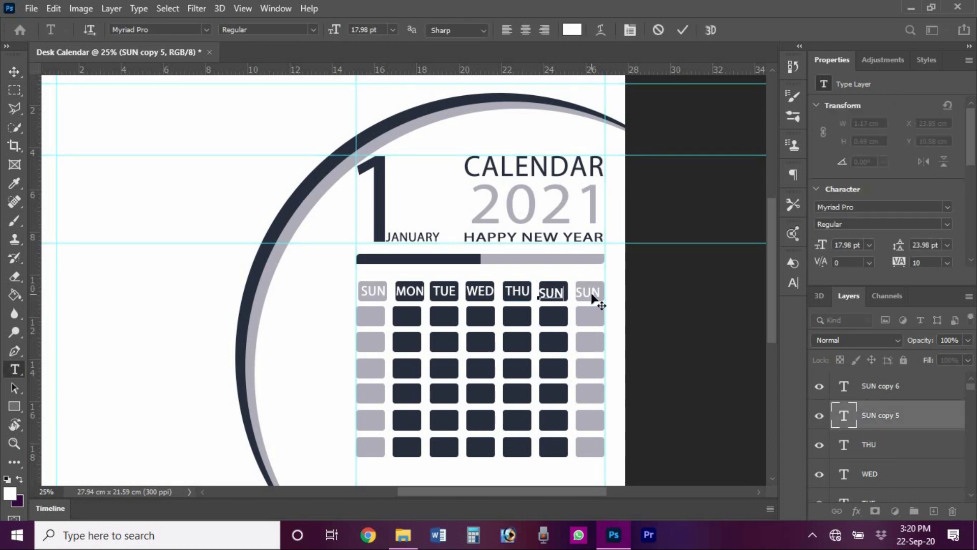
left_click(682, 30)
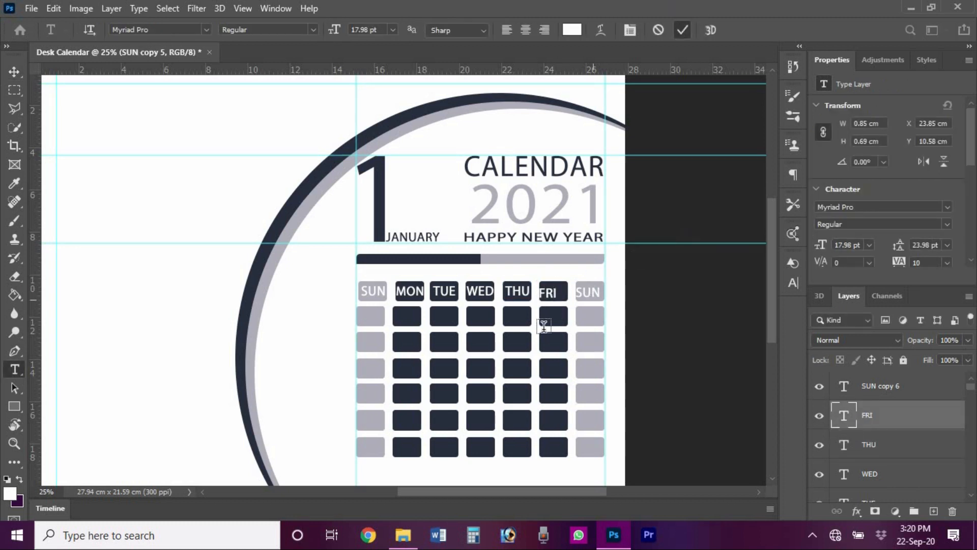
key("v")
left_click(561, 290, "ctrl")
left_click_drag(972, 464, 972, 385)
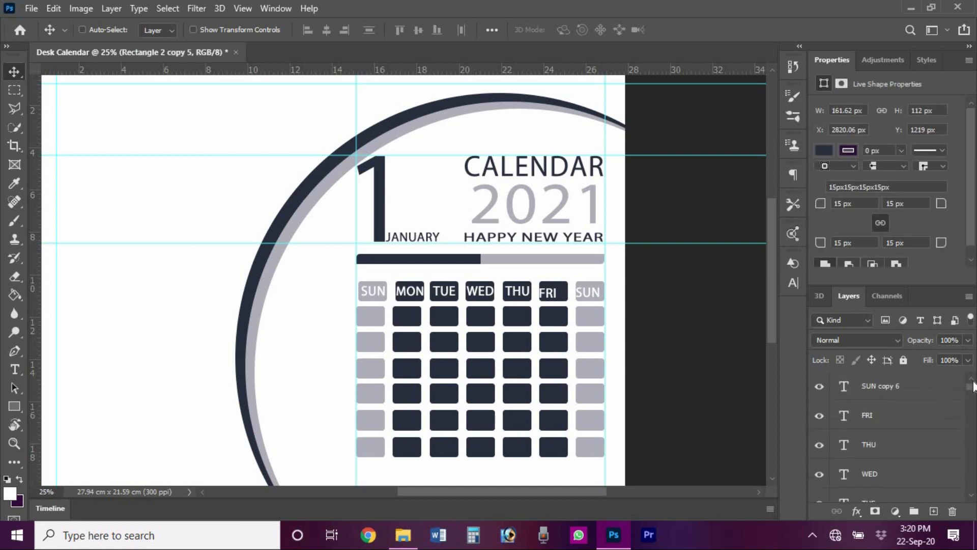
left_click(921, 426)
left_click(418, 31)
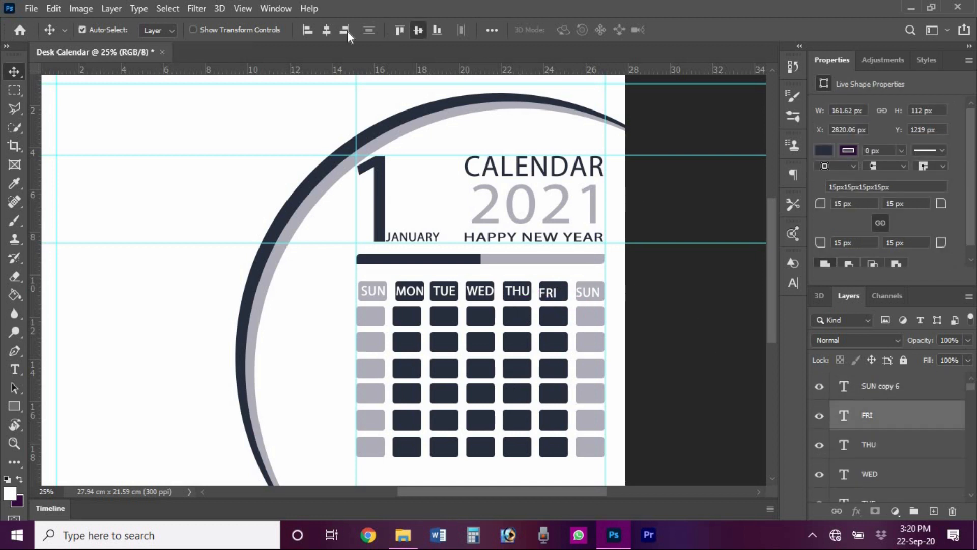
left_click(326, 30)
- Relabel the last header SAT and select its layer
key("t")
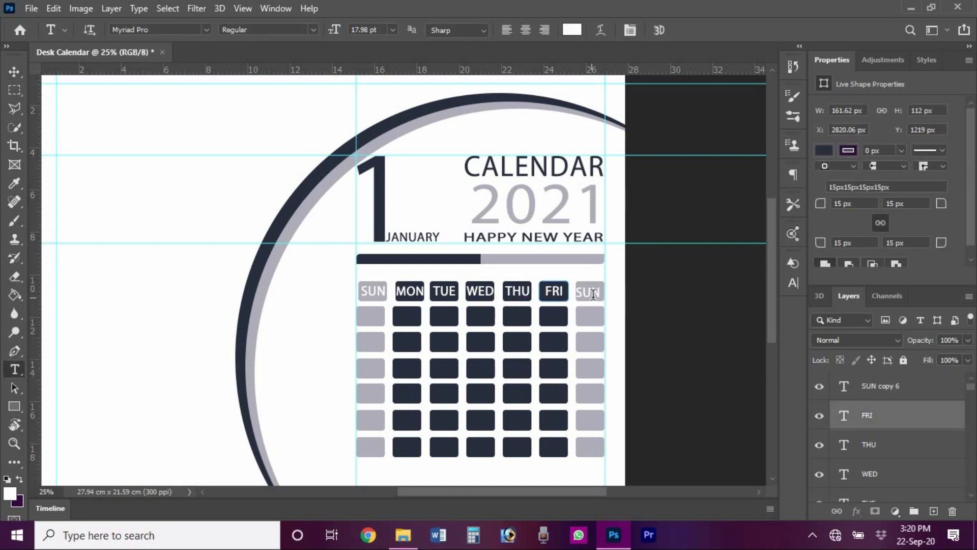
left_click(590, 300)
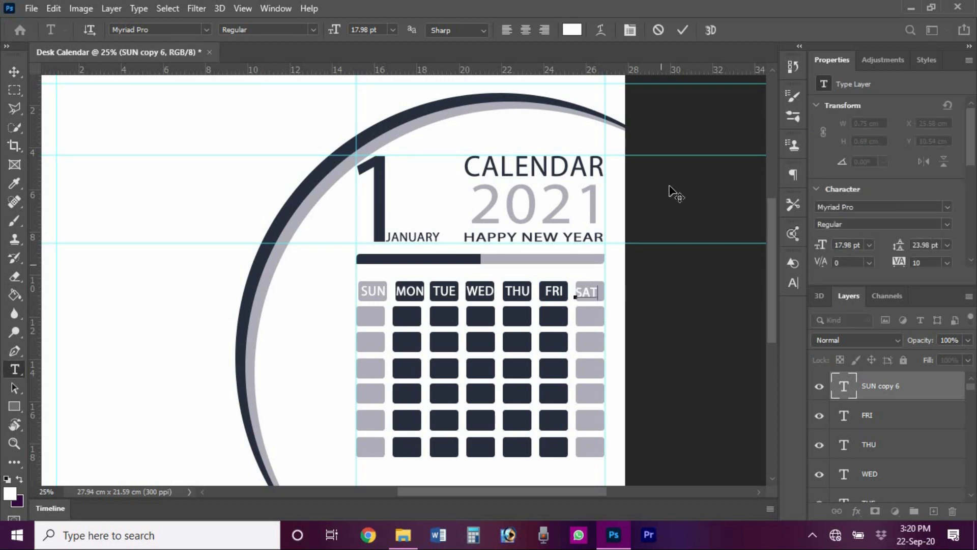
left_click(682, 30)
key("v")
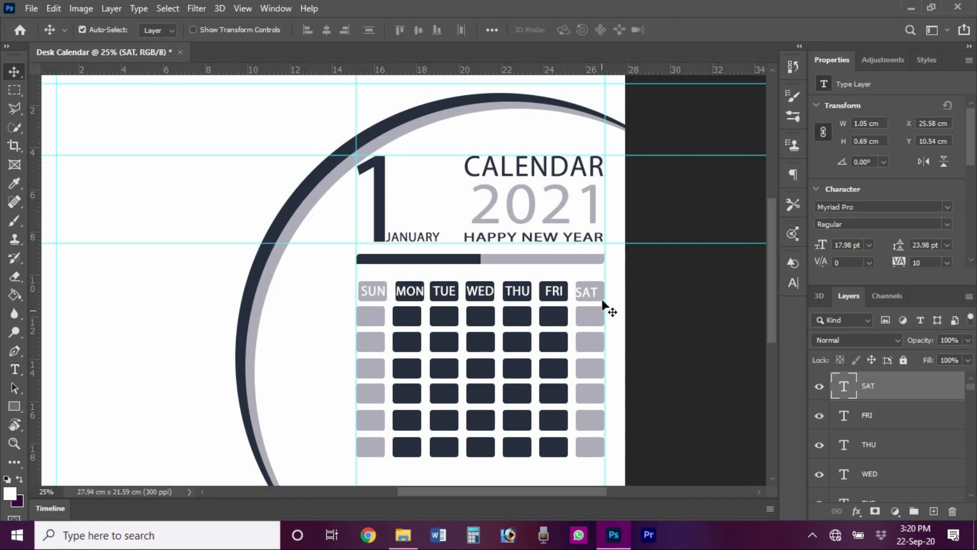
left_click_drag(974, 460, 974, 349)
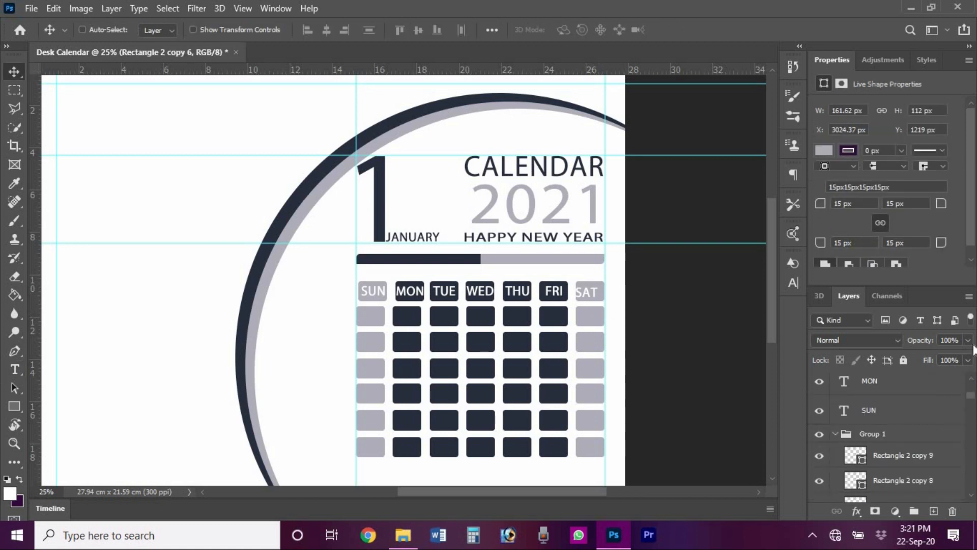
left_click_drag(972, 397, 971, 384)
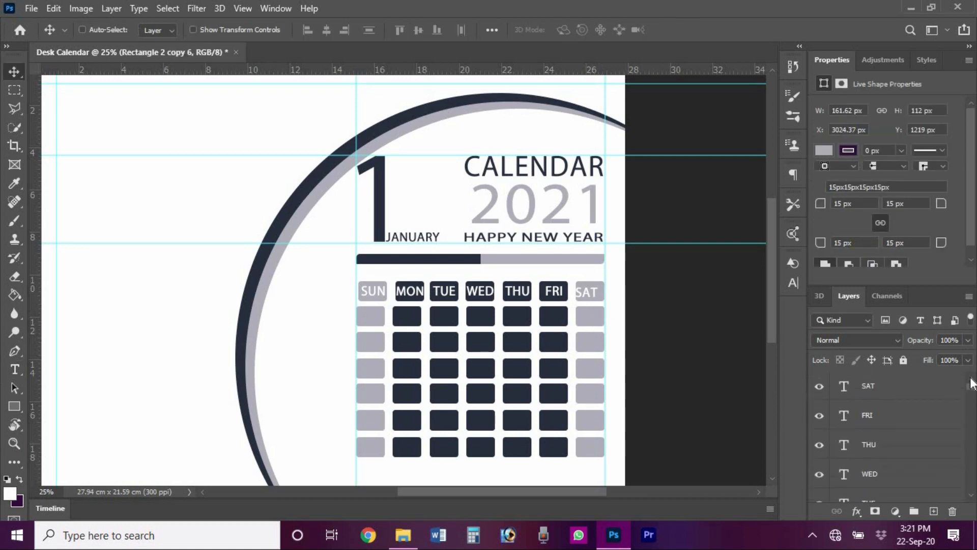
left_click(926, 389, "ctrl")
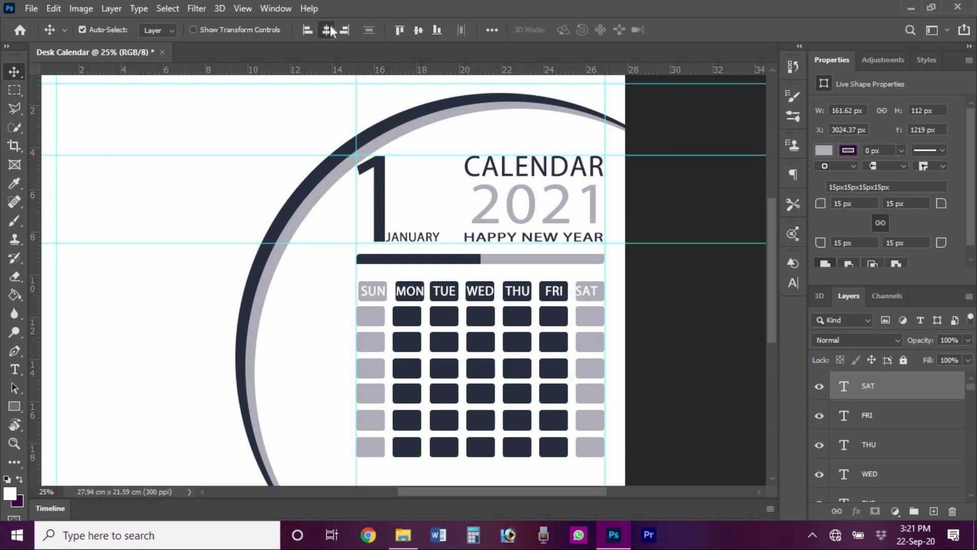
- Select the SUN through SAT type layers together
left_click(751, 351)
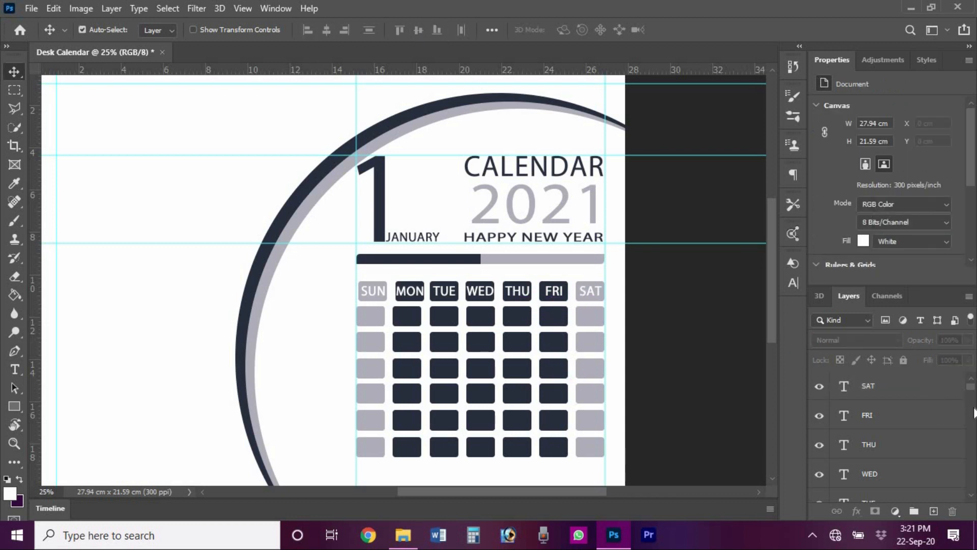
scroll(975, 413, "down", 3)
left_click(832, 488)
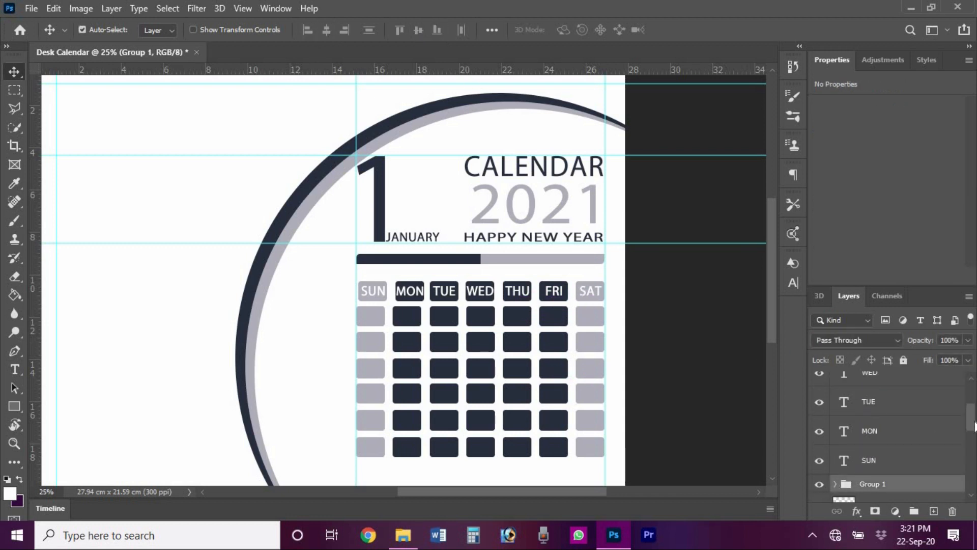
scroll(891, 433, "down", 5)
scroll(908, 421, "up", 8)
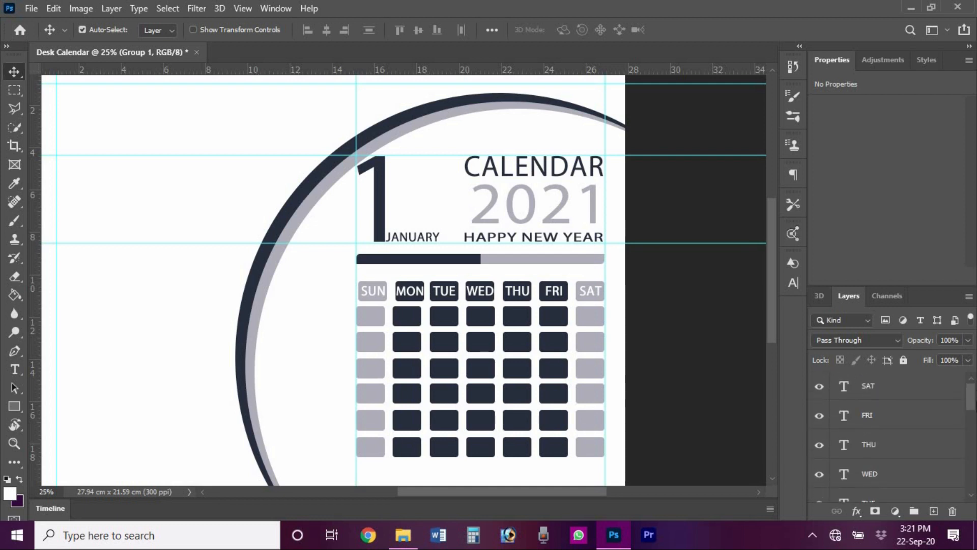
left_click(913, 392, "ctrl")
left_click(907, 421, "ctrl")
left_click(907, 447, "ctrl")
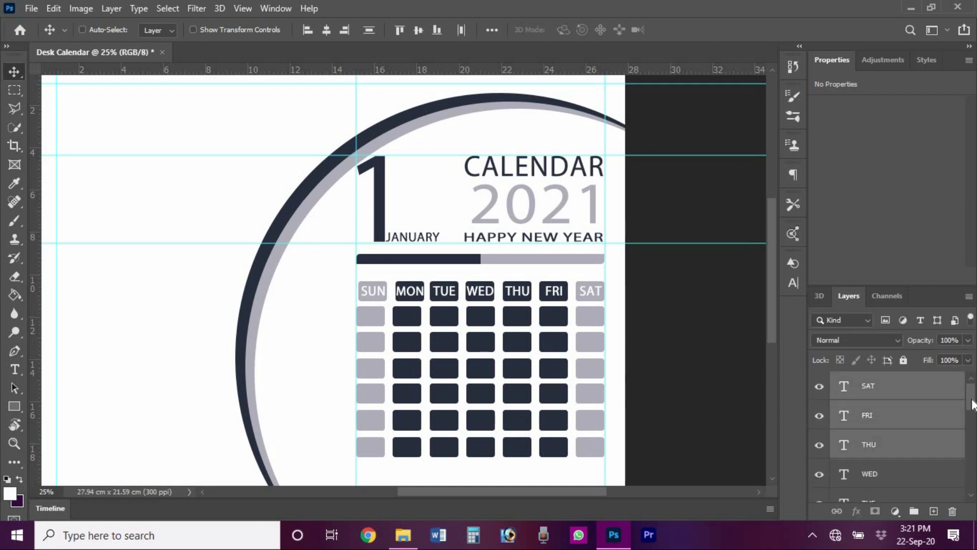
left_click_drag(971, 398, 973, 431)
left_click(931, 426, "ctrl")
left_click(912, 456, "ctrl")
left_click(907, 485, "ctrl")
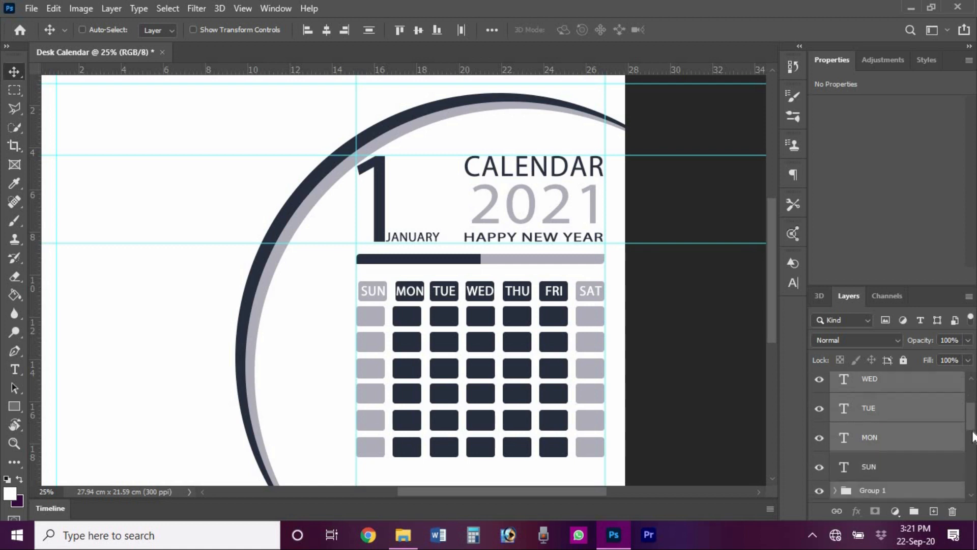
scroll(972, 436, "down", 1)
left_click(918, 435, "ctrl")
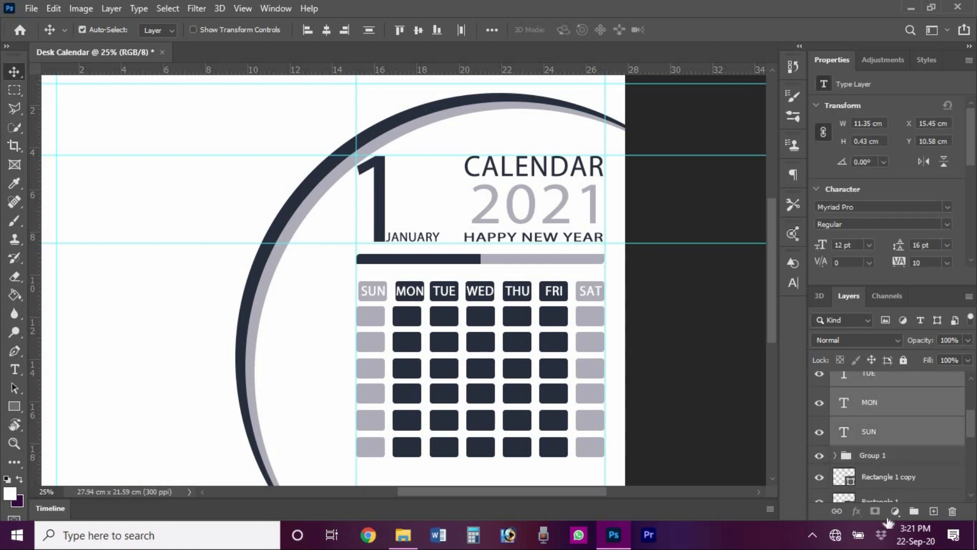
- Group them as Days Of The Week and duplicate the group
left_click(916, 510)
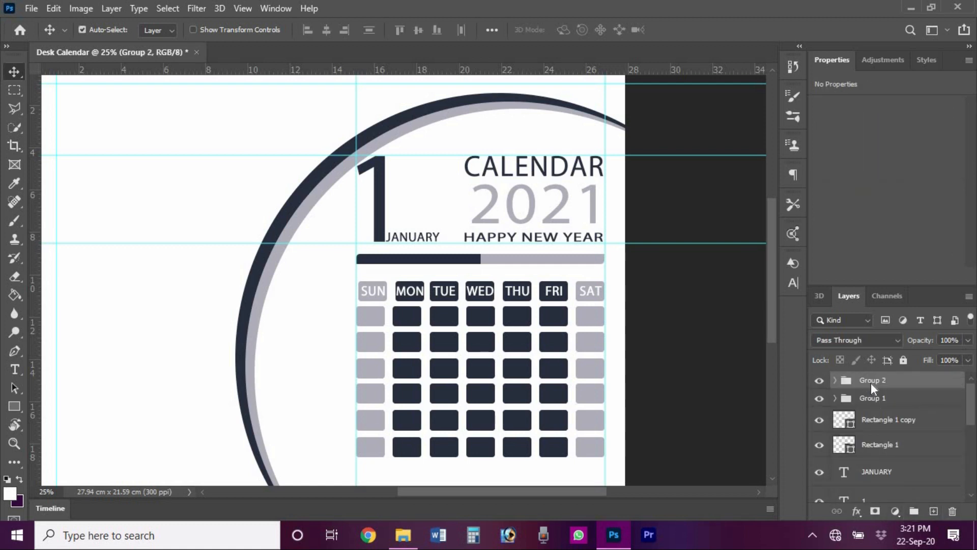
key("Return")
left_click(953, 385, "ctrl")
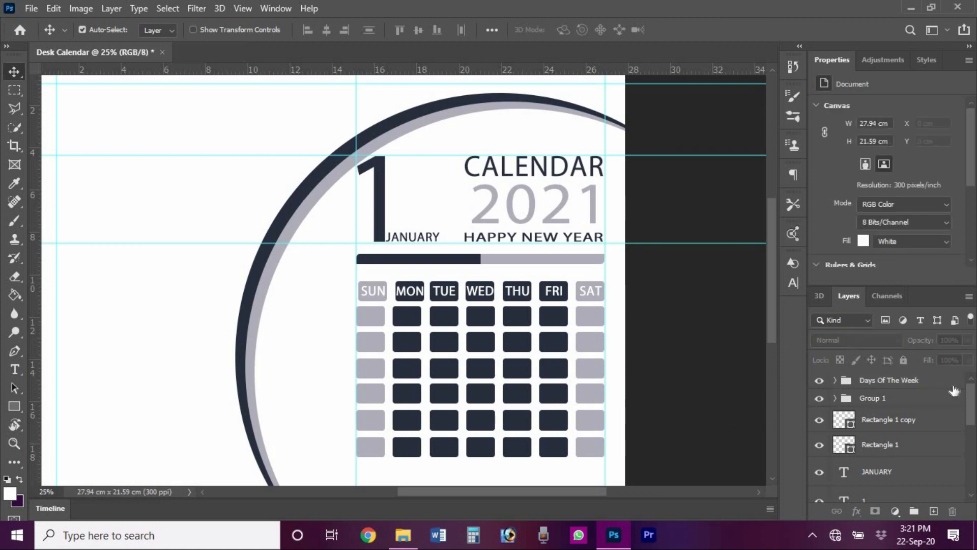
left_click(907, 385)
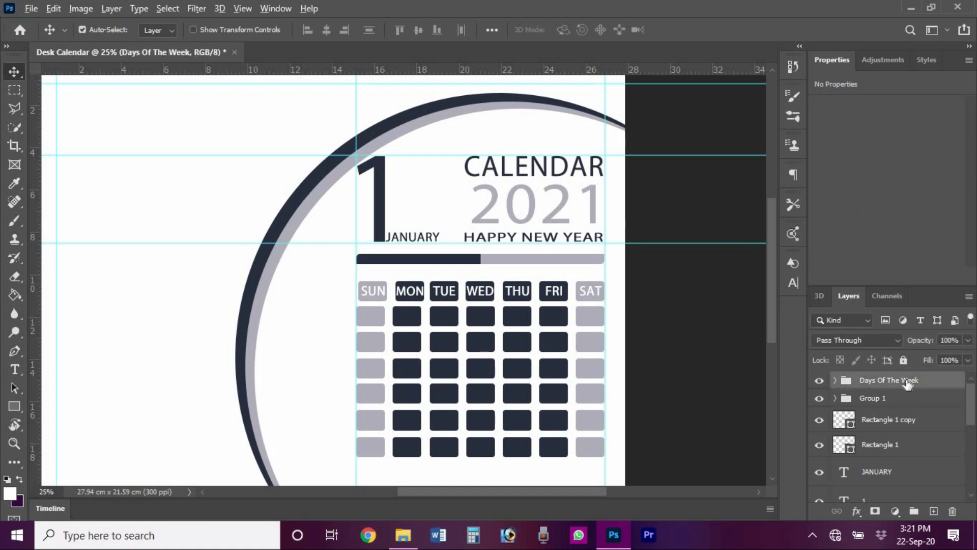
left_click_drag(907, 384, 934, 511)
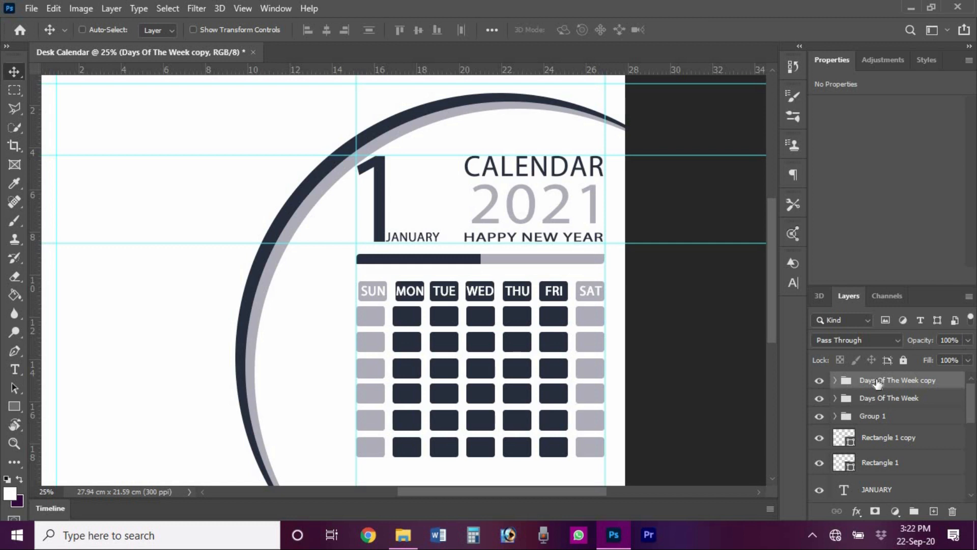
- Duplicate the Days Of The Week row six times, shifting each copy down onto the next grid row
key("ctrl+z")
key("ctrl+j")
key("shift+Down")
key("shift+Down")
key("shift+Down")
key("shift+Down")
key("shift+Down")
key("shift+Down")
key("shift+Down")
key("shift+Down")
key("shift+Down")
key("shift+Down")
key("shift+Down")
key("shift+Down")
key("shift+Down")
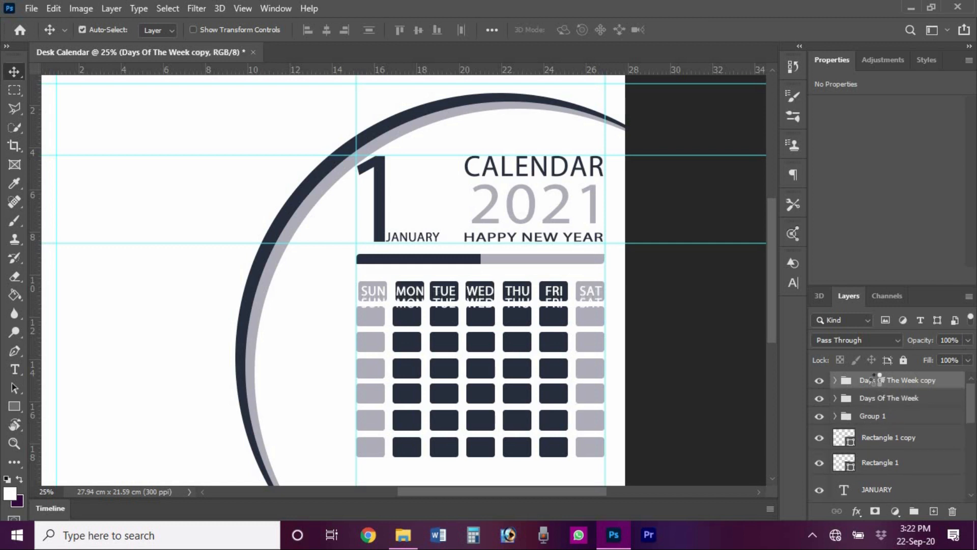
key("shift+Down")
key("shift+Down")
key("shift+Down")
key("shift+Down")
key("shift+Down")
key("shift+Down")
key("shift+Down")
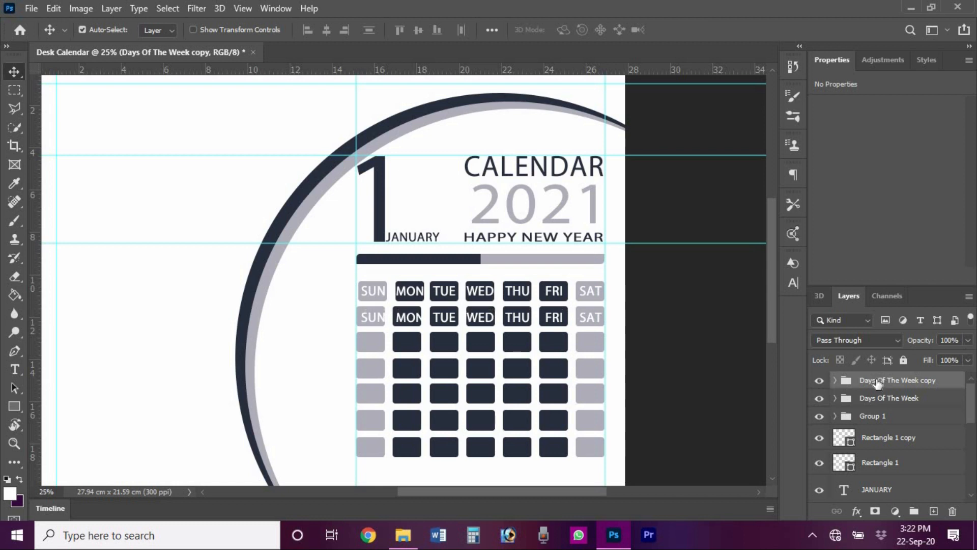
key("ctrl+j")
key("shift+Down")
key("shift+Down")
key("shift+Down")
key("shift+Down")
key("shift+Down")
key("shift+Down")
key("shift+Down")
key("shift+Down")
key("shift+Down")
key("shift+Down")
key("shift+Down")
key("shift+Down")
key("shift+Down")
key("shift+Down")
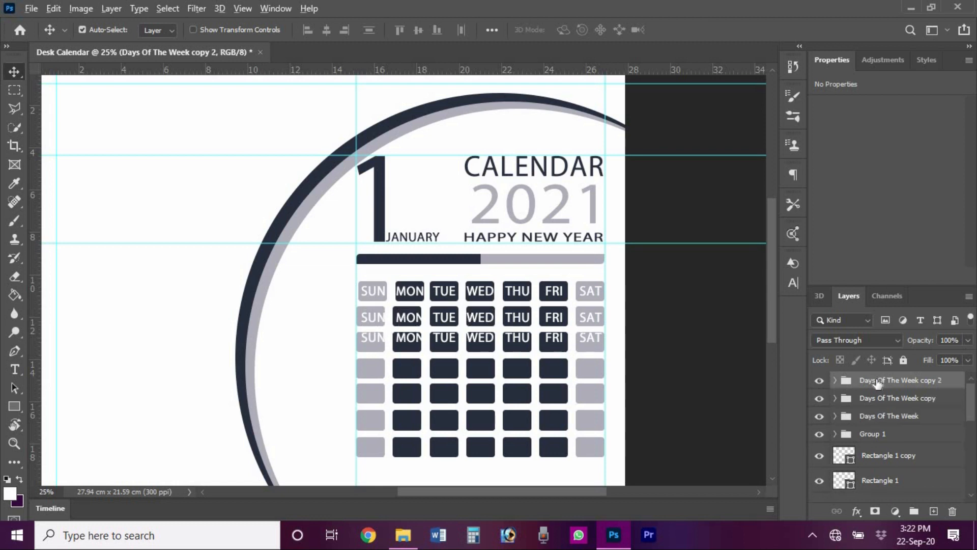
key("ctrl+j")
key("shift+Down")
key("shift+Down")
key("shift+Down")
key("shift+Down")
key("shift+Down")
key("shift+Down")
key("shift+Down")
key("shift+Down")
key("shift+Down")
key("shift+Down")
key("shift+Down")
key("shift+Down")
key("shift+Down")
key("shift+Down")
key("shift+Down")
key("shift+Down")
key("shift+Down")
key("shift+Down")
key("shift+Down")
key("shift+Down")
key("shift+Down")
key("shift+Down")
key("ctrl+j")
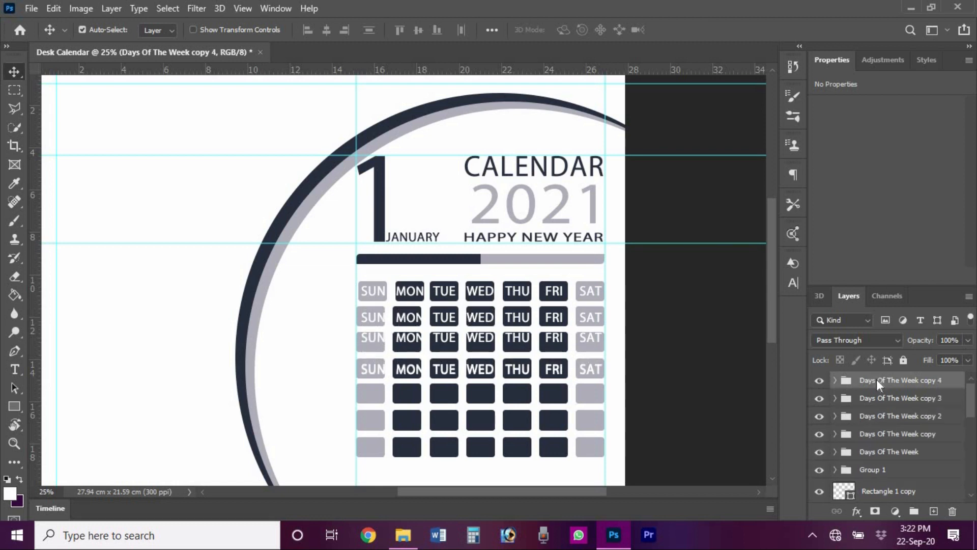
key("shift+Down")
key("shift+Down")
key("shift+Down")
key("shift+Down")
key("shift+Down")
key("shift+Down")
key("shift+Down")
key("shift+Down")
key("shift+Down")
key("shift+Down")
key("shift+Down")
key("shift+Down")
key("shift+Down")
key("shift+Down")
key("shift+Down")
key("shift+Down")
key("shift+Down")
key("ctrl+j")
key("shift+Down")
key("shift+Down")
key("shift+Down")
key("shift+Down")
key("shift+Down")
key("shift+Down")
key("shift+Down")
key("shift+Down")
key("shift+Down")
key("shift+Down")
key("shift+Down")
key("shift+Down")
key("shift+Down")
key("shift+Down")
key("shift+Down")
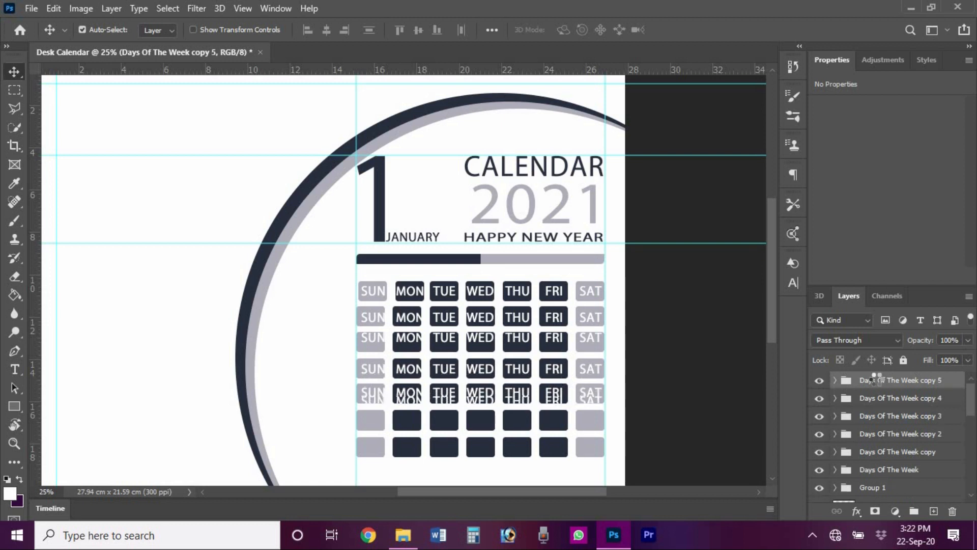
key("shift+Down")
key("shift+Down")
key("shift+Down")
key("shift+Down")
key("shift+Down")
key("shift+Down")
key("ctrl+j")
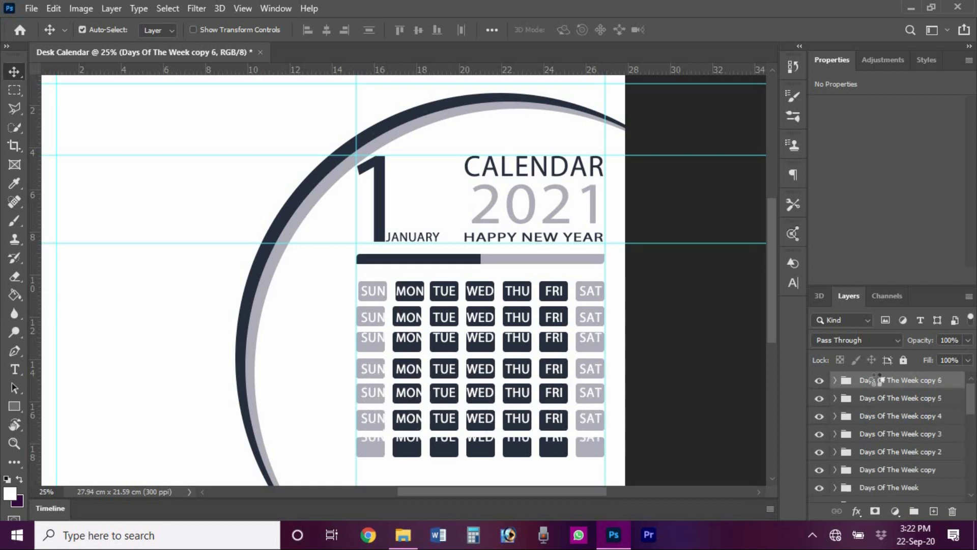
key("shift+Down")
key("shift+Down")
key("shift+Down")
key("shift+Down")
key("shift+Down")
key("shift+Down")
key("shift+Down")
key("shift+Down")
key("shift+Down")
key("shift+Down")
key("shift+Down")
key("shift+Down")
key("shift+Down")
key("shift+Down")
key("shift+Down")
key("shift+Down")
key("shift+Down")
key("shift+Down")
key("shift+Down")
key("shift+Down")
left_click(373, 315)
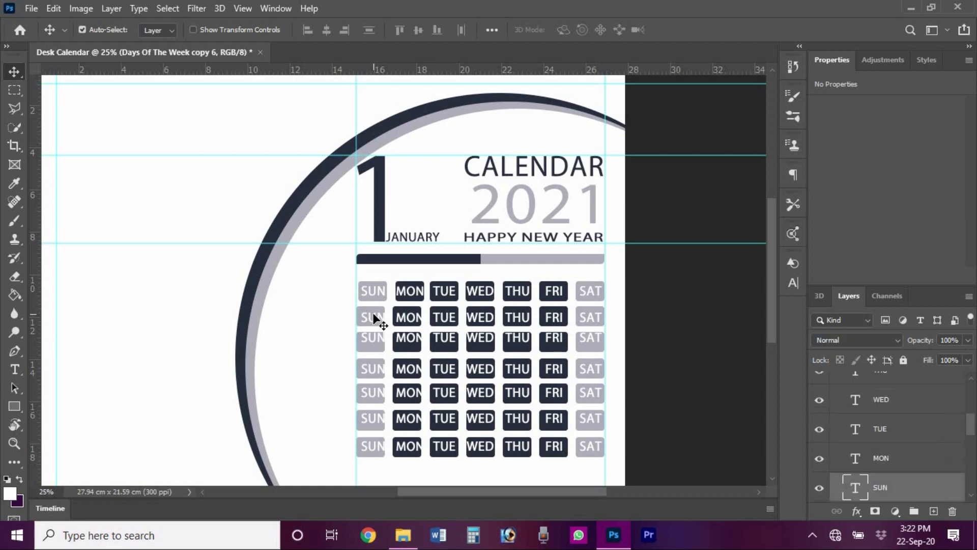
- Delete the row-two WED and THU labels and their boxes
key("t")
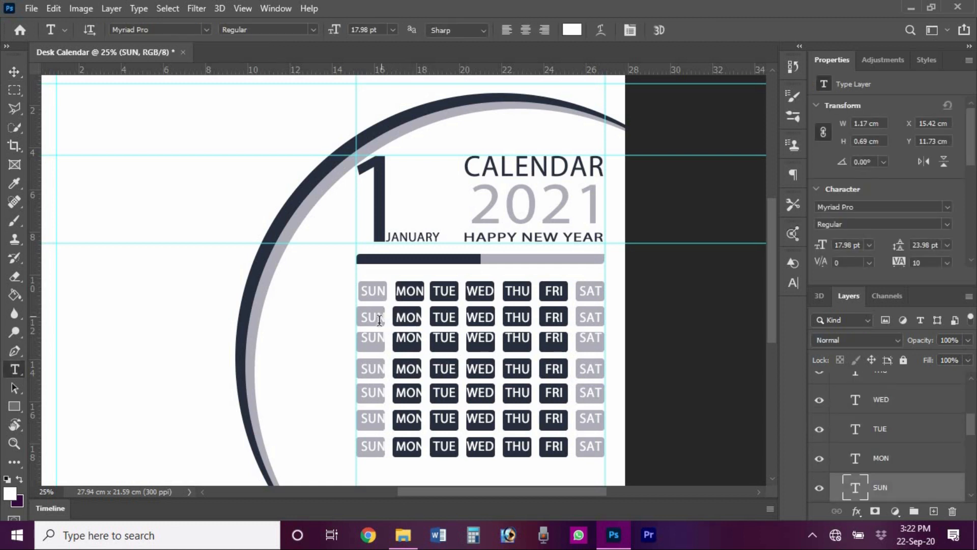
key("v")
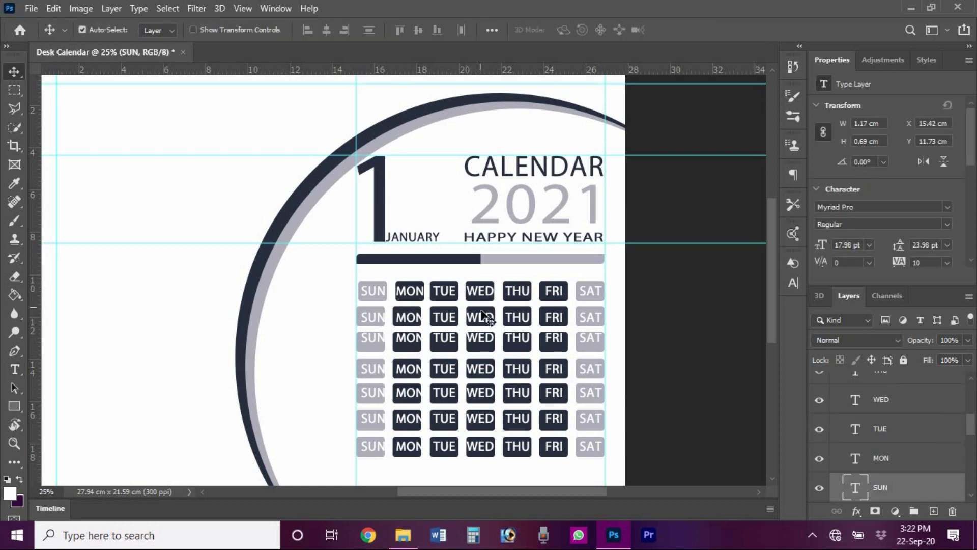
left_click(484, 318)
key("Delete")
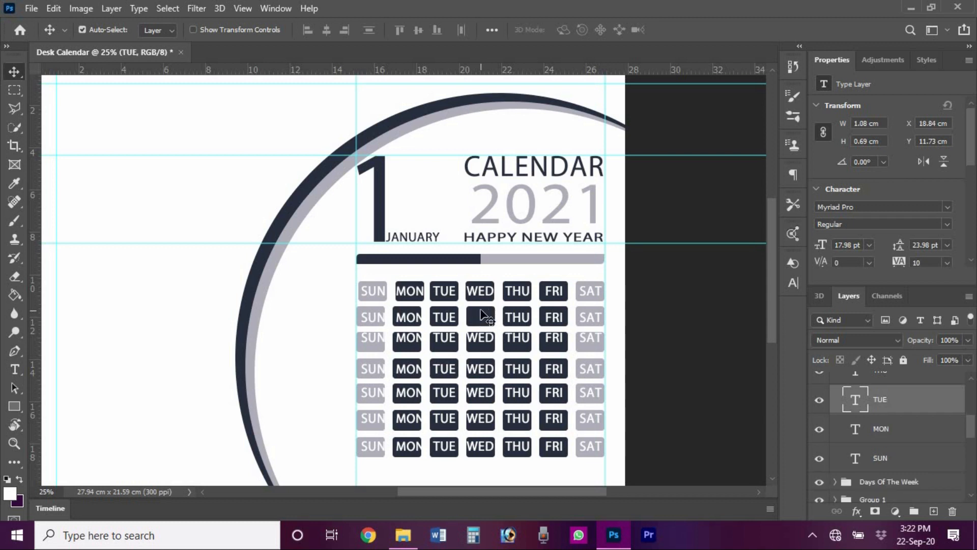
left_click(480, 316)
key("Delete")
left_click(522, 315)
key("Delete")
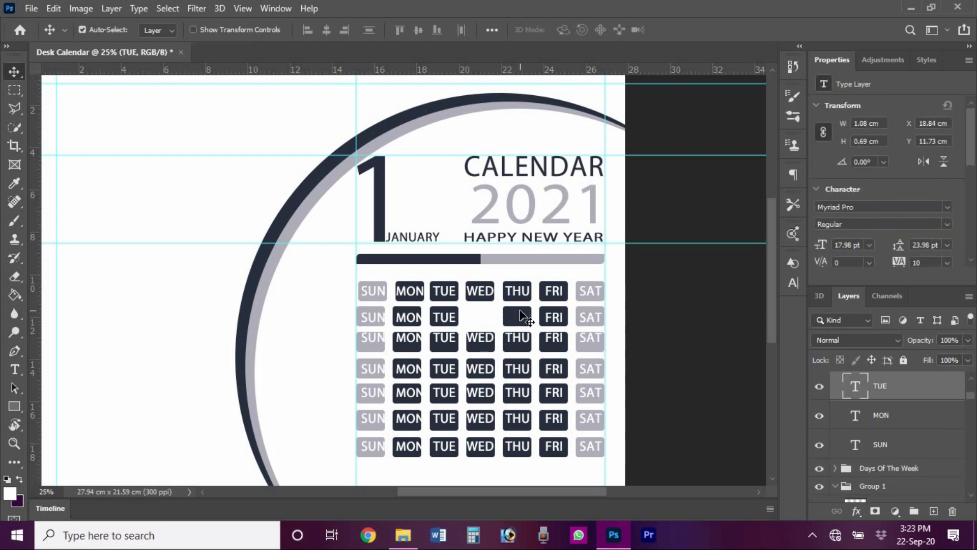
left_click(518, 316)
key("Delete")
- Delete the row-two TUE, MON and SUN labels and their boxes
left_click(442, 319)
key("Delete")
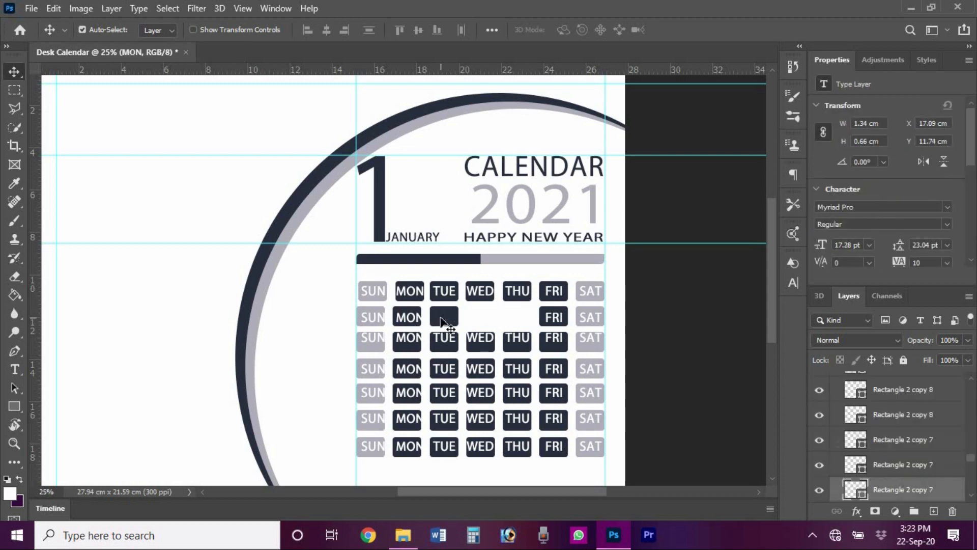
left_click(444, 318)
key("Delete")
left_click(407, 319)
key("Delete")
left_click(406, 316)
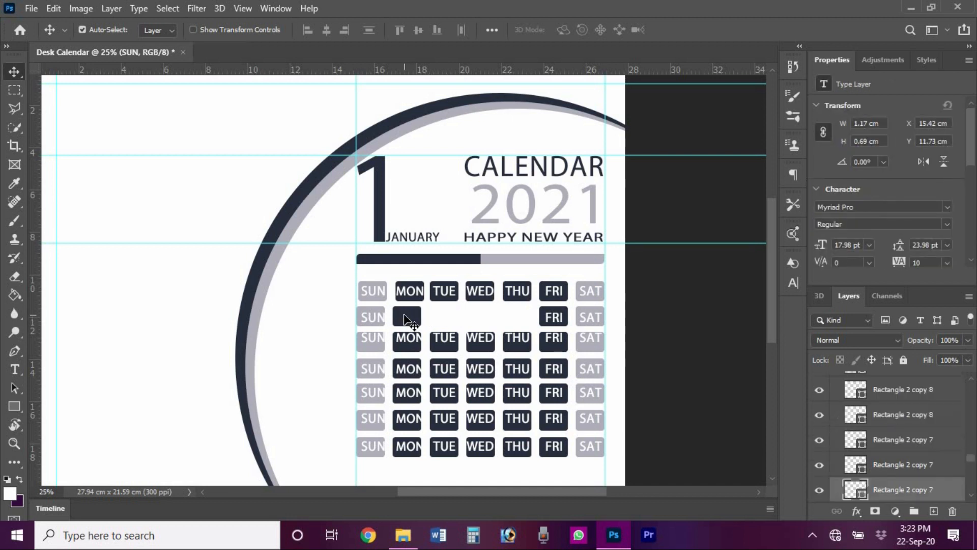
key("Delete")
left_click(380, 317)
key("Delete")
left_click(381, 317)
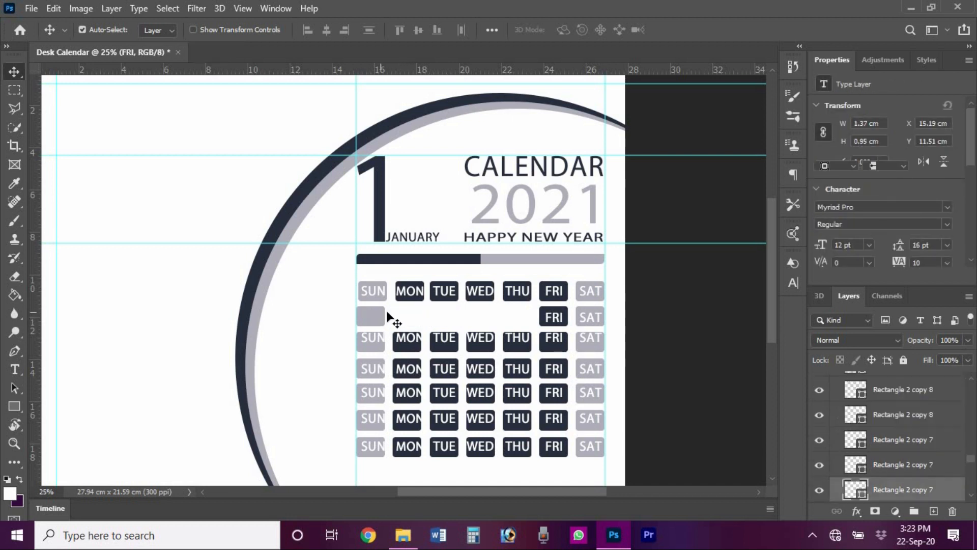
key("Delete")
- Replace the row-two FRI label with 1 and centre it in its box
key("t")
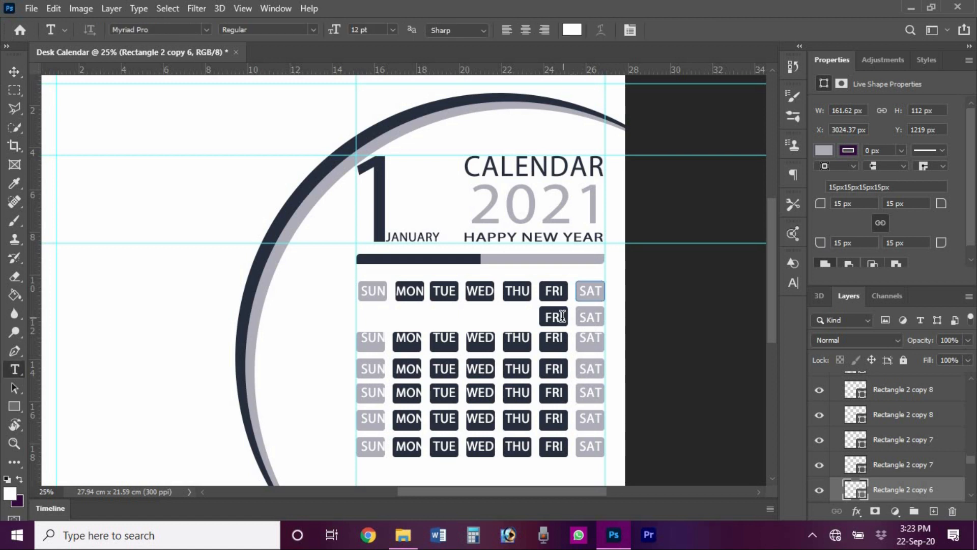
left_click(558, 316)
key("ctrl+a")
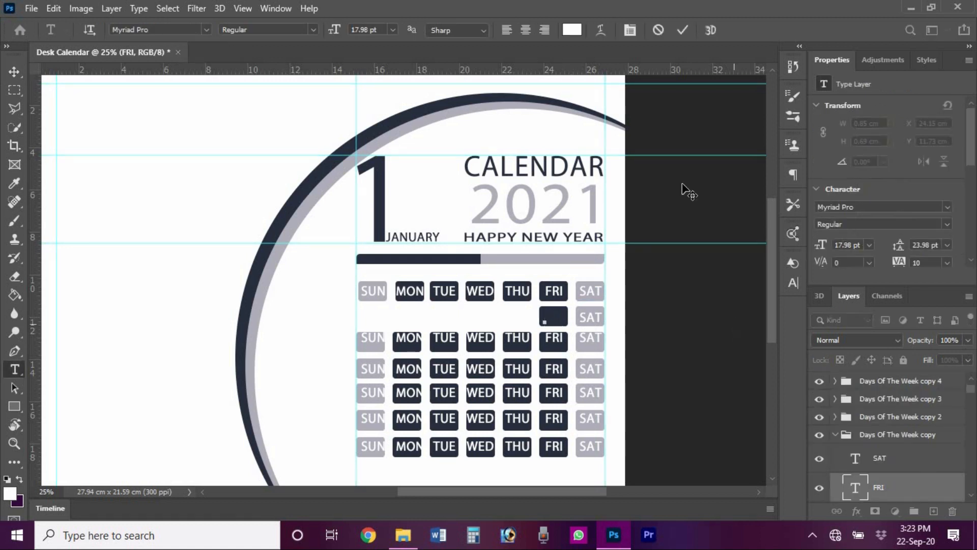
type("1")
key("ctrl+Return")
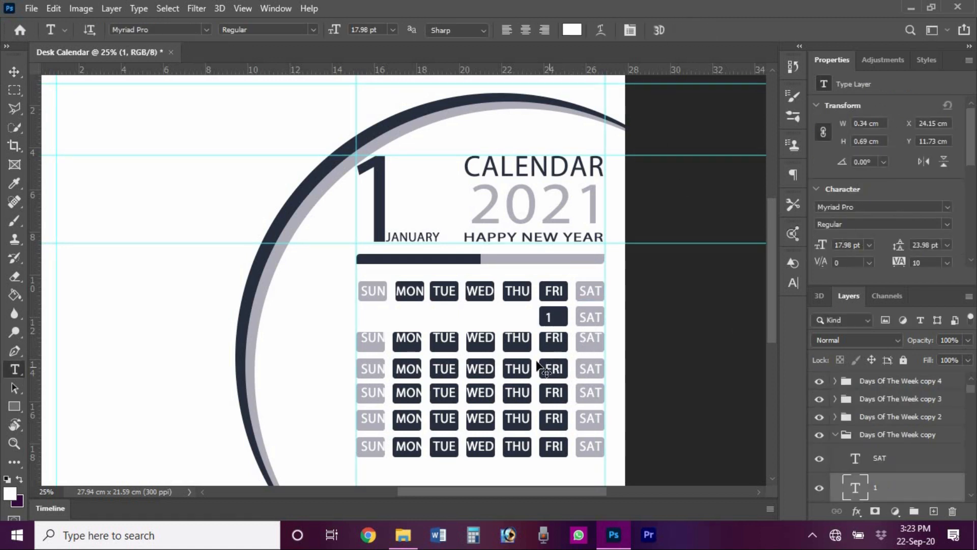
key("v")
left_click(562, 319, "ctrl+shift")
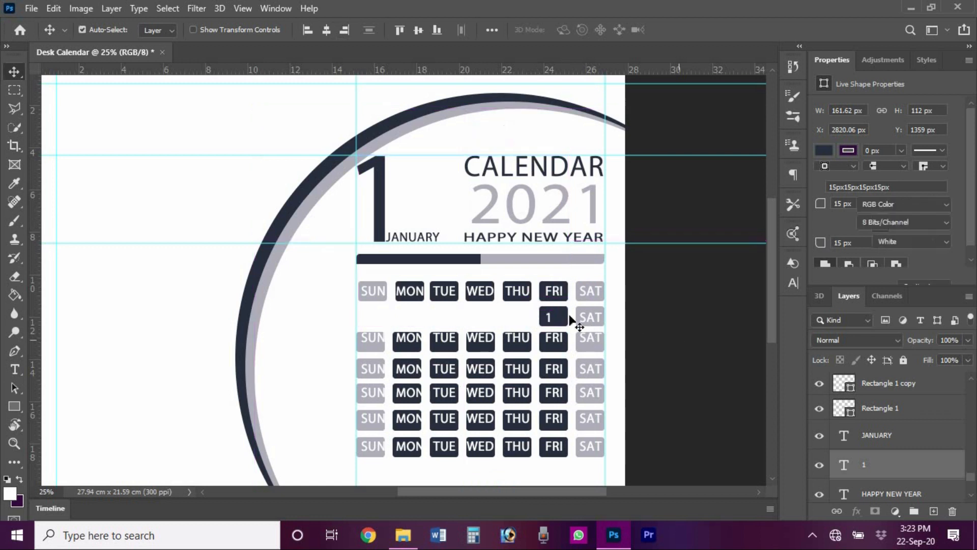
left_click(570, 315)
left_click(562, 316)
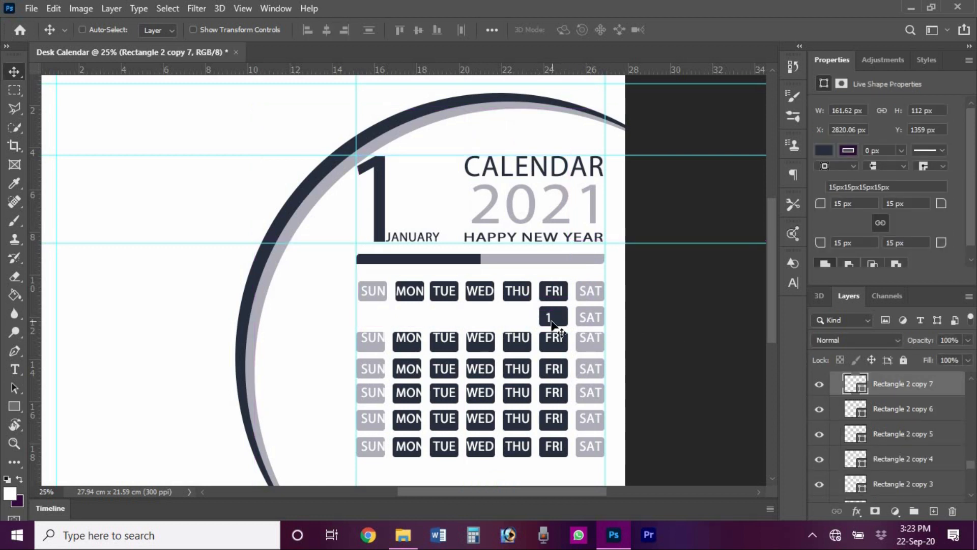
left_click(552, 321, "ctrl")
left_click_drag(967, 468, 973, 396)
left_click(883, 437, "ctrl")
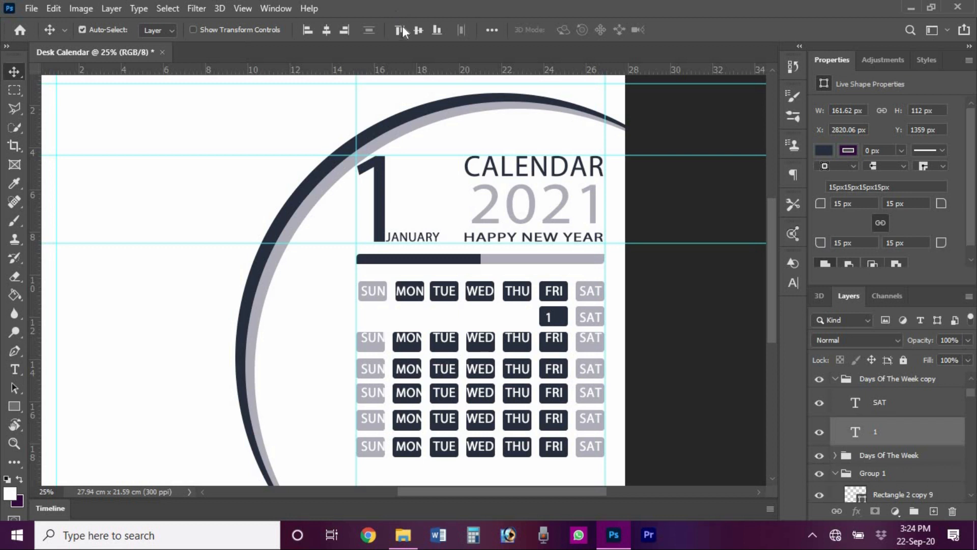
left_click(326, 30)
left_click(710, 277)
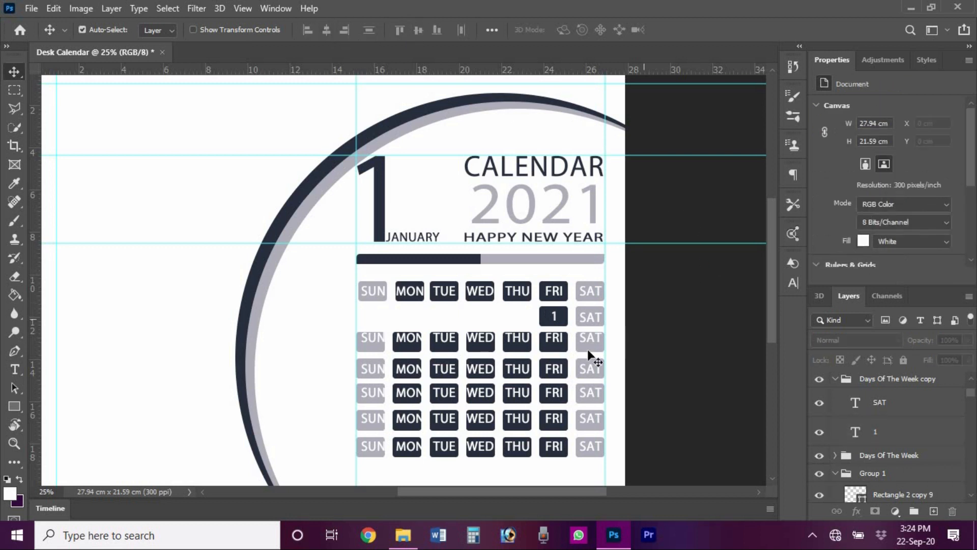
- Replace the row-two SAT label with 2 and centre it in its box
key("t")
left_click(591, 318)
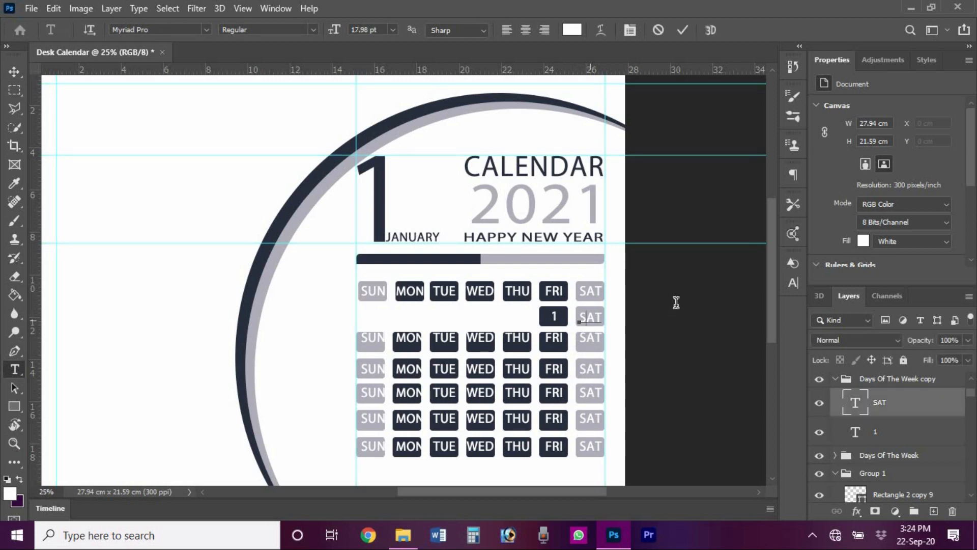
key("ctrl+a")
left_click(685, 34)
key("v")
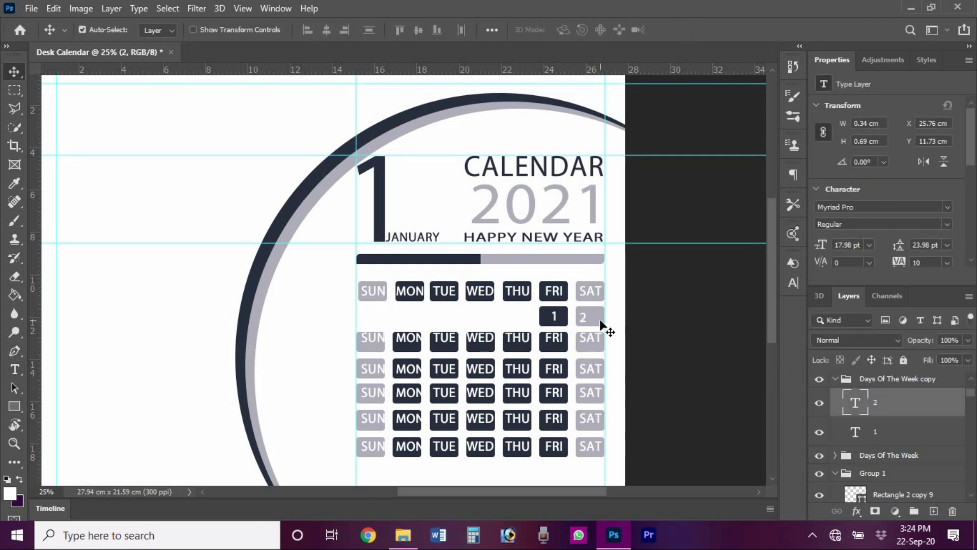
left_click(601, 321)
left_click_drag(970, 450, 972, 372)
left_click(890, 486, "ctrl")
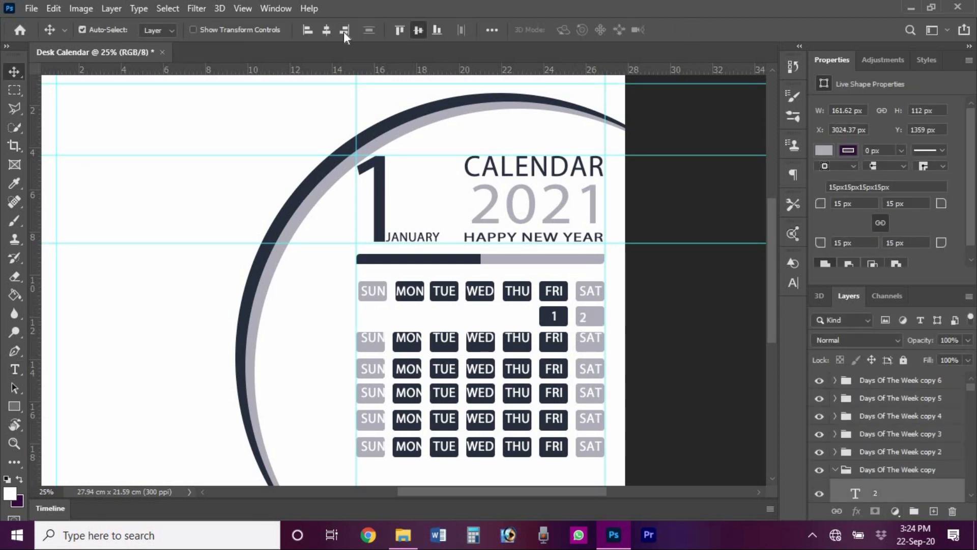
left_click(327, 32)
left_click(704, 349)
- Group the six Days Of The Week copies and nest that group inside Days Of The Week
left_click(901, 380, "ctrl")
left_click(903, 398, "ctrl")
left_click(903, 416, "ctrl")
left_click(904, 433, "ctrl")
left_click(903, 452, "ctrl")
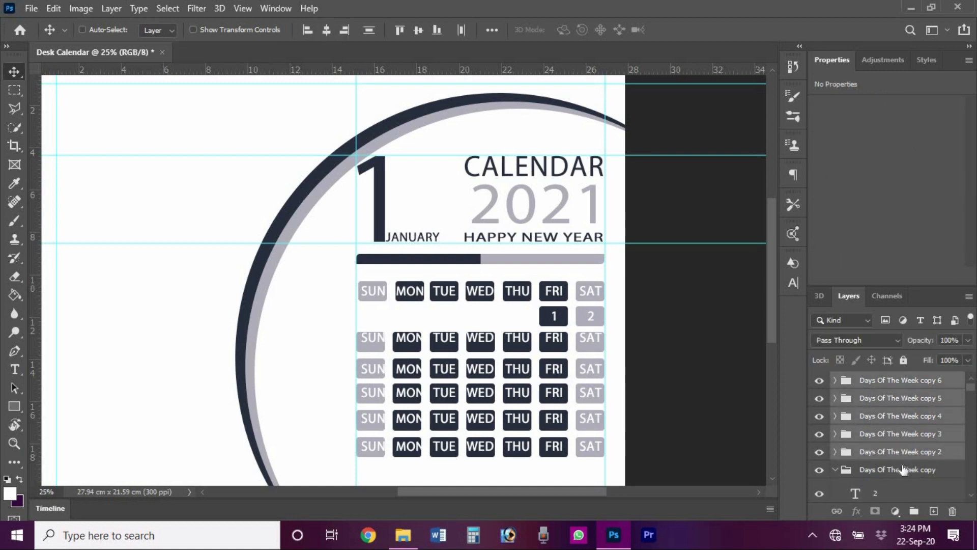
left_click(903, 469, "ctrl")
key("ctrl+g")
left_click_drag(871, 385, 877, 401)
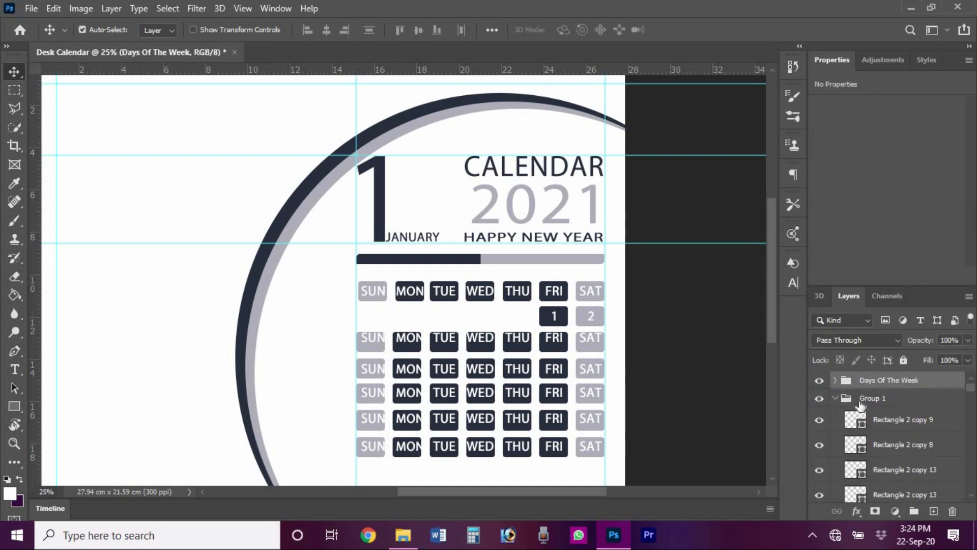
left_click(835, 398)
- Replace the row-three SUN label with 3 and centre it in its box
key("t")
left_click(375, 338)
key("ctrl+a")
key("BackSpace")
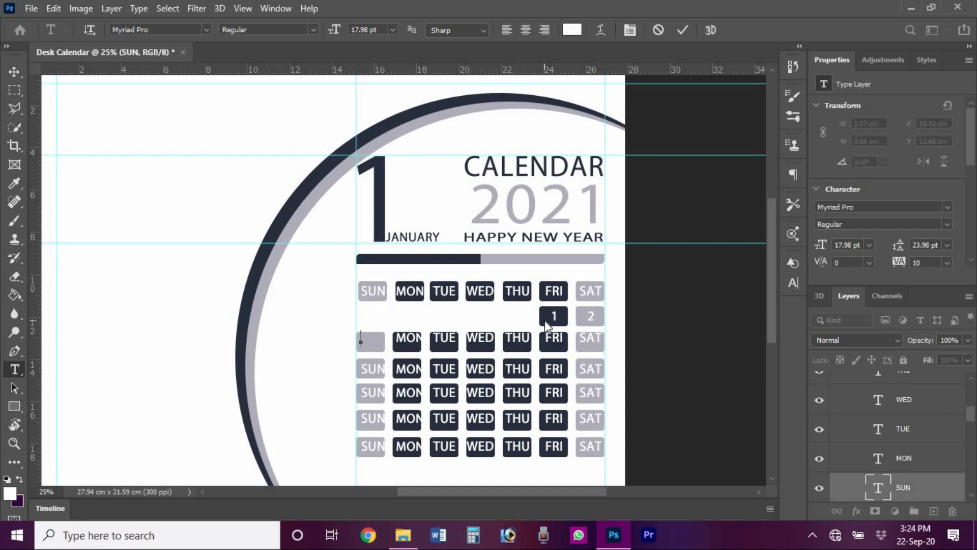
left_click(682, 31)
key("v")
left_click(376, 346, "ctrl")
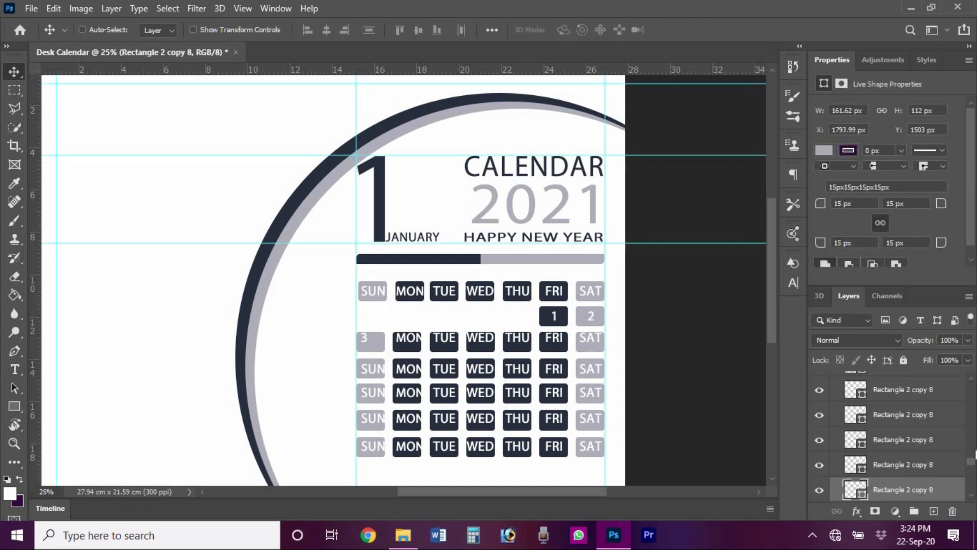
left_click_drag(973, 453, 974, 402)
left_click(902, 481, "ctrl")
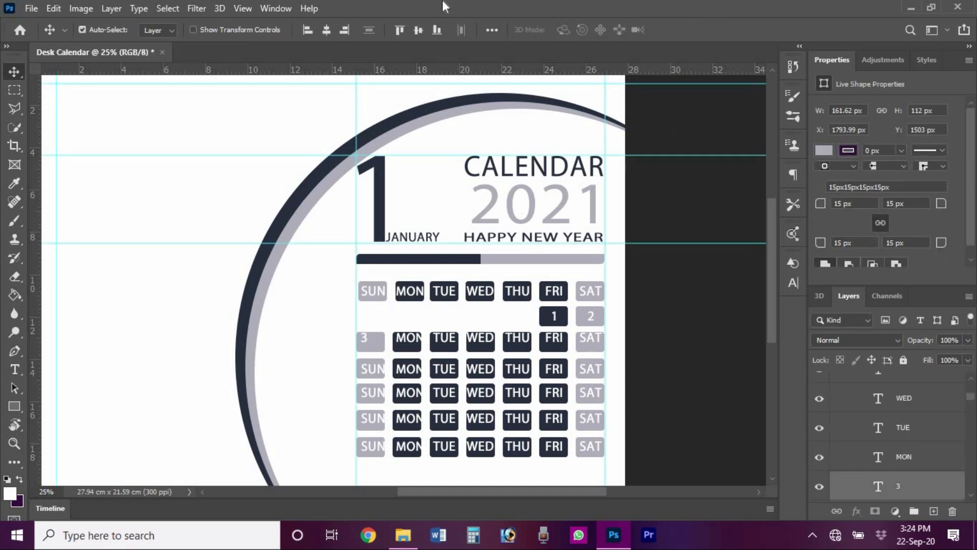
left_click(326, 31)
- Replace the row-three MON label with 4 and centre it horizontally in its box
key("t")
left_click(398, 338)
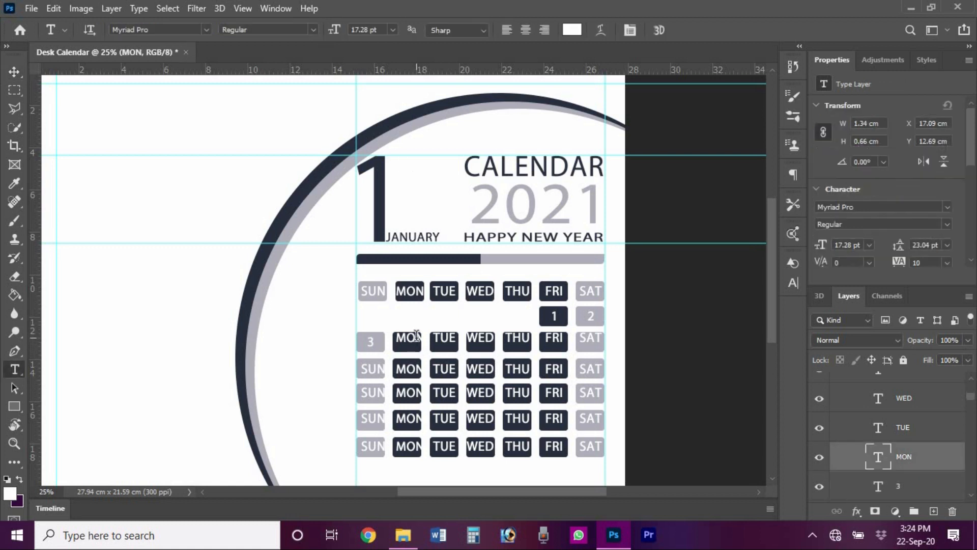
left_click(686, 30)
key("v")
left_click(413, 340)
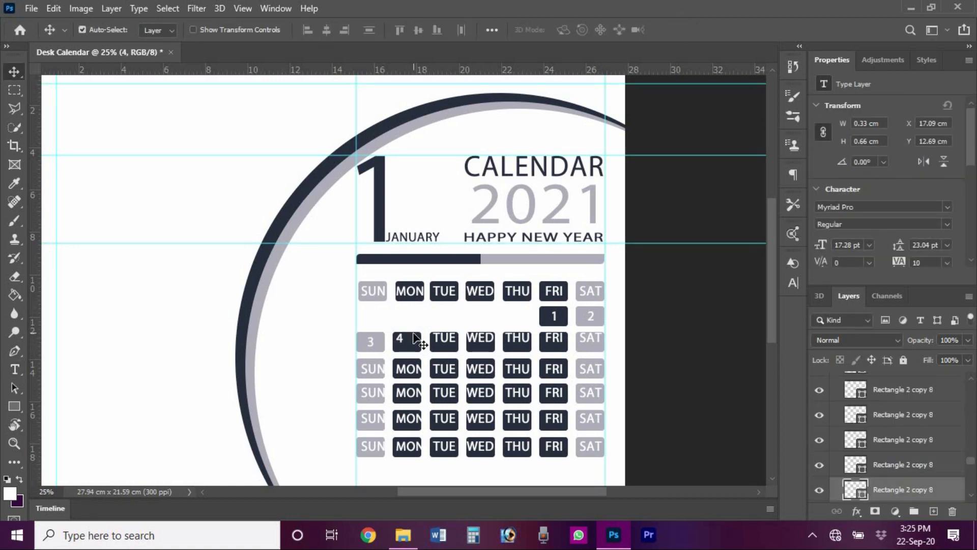
scroll(967, 458, "up", 10)
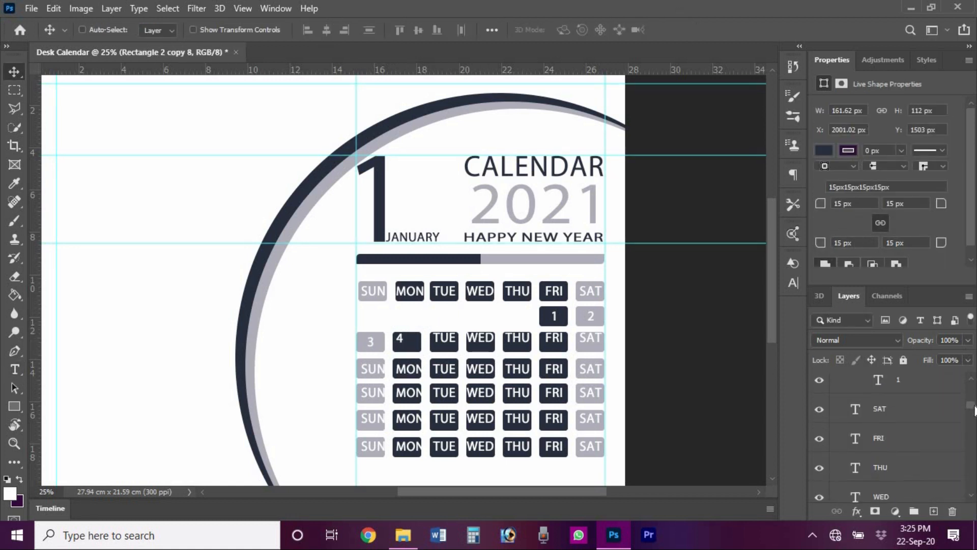
left_click(943, 446, "ctrl")
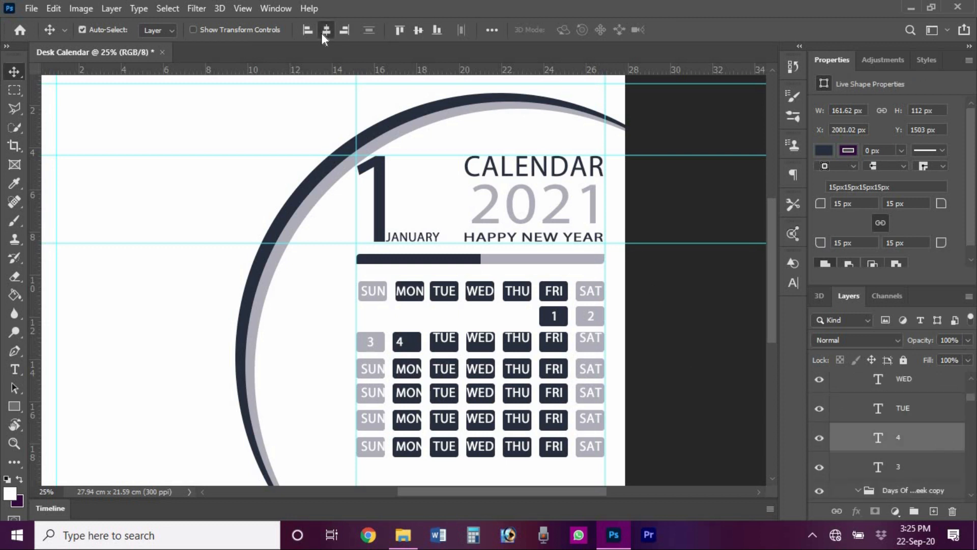
left_click(326, 31)
- Replace the row-three TUE label with 5 and centre it in its box
double_click(444, 339)
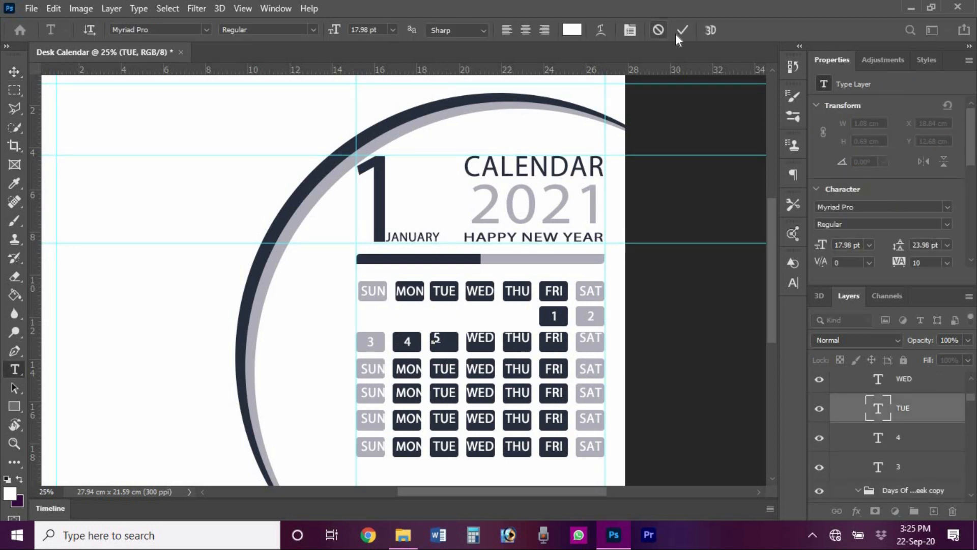
left_click(679, 33)
key("v")
left_click(445, 352)
scroll(895, 432, "up", 3)
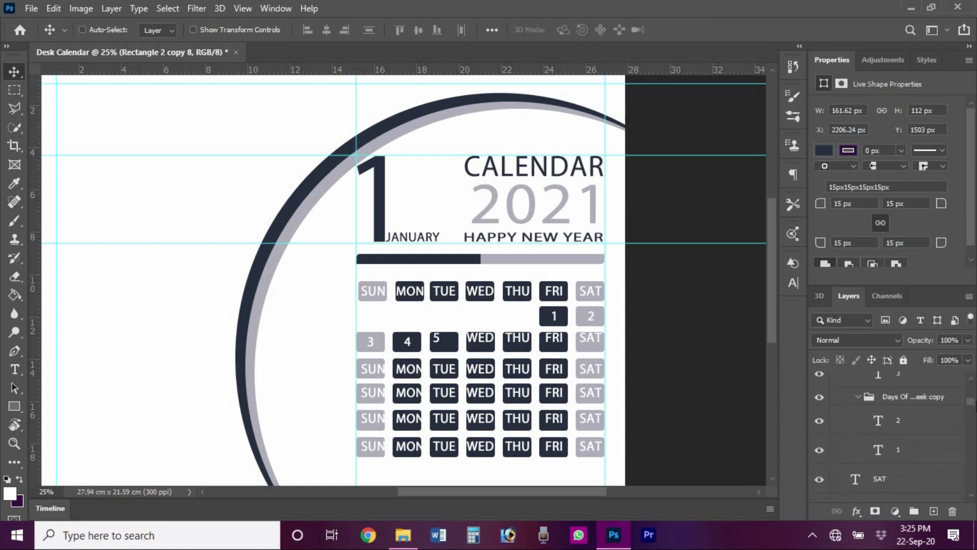
left_click(901, 435, "ctrl")
left_click(418, 32)
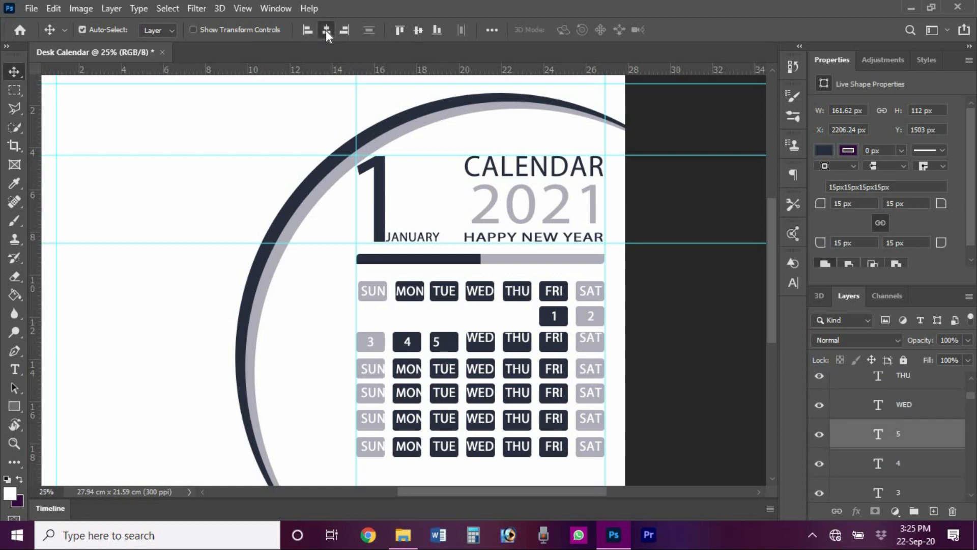
- Replace the row-three WED label with 6 and centre it in its box
double_click(481, 342)
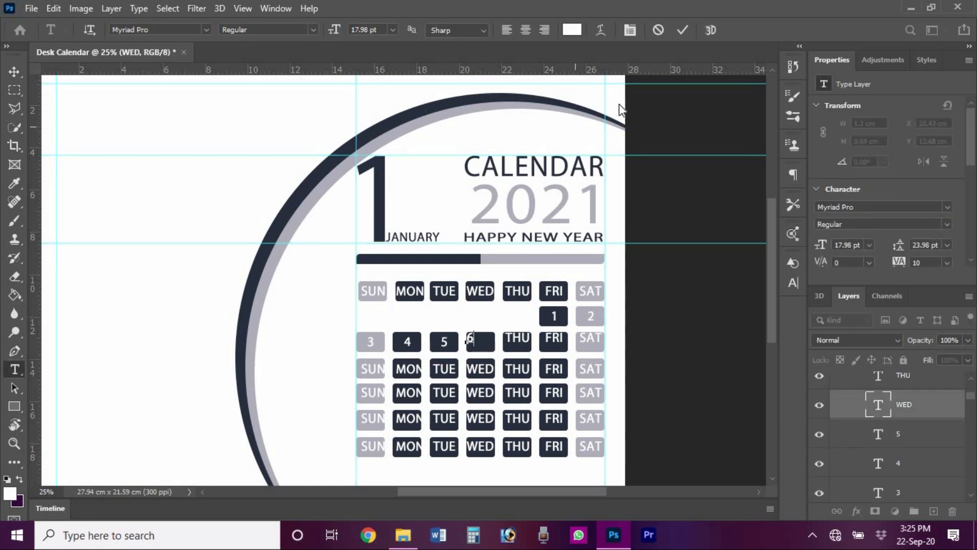
left_click(679, 33)
key("v")
left_click(484, 349, "ctrl")
left_click_drag(972, 459, 973, 394)
left_click(932, 428, "ctrl")
left_click(418, 31)
left_click(326, 32)
left_click(704, 326, "ctrl")
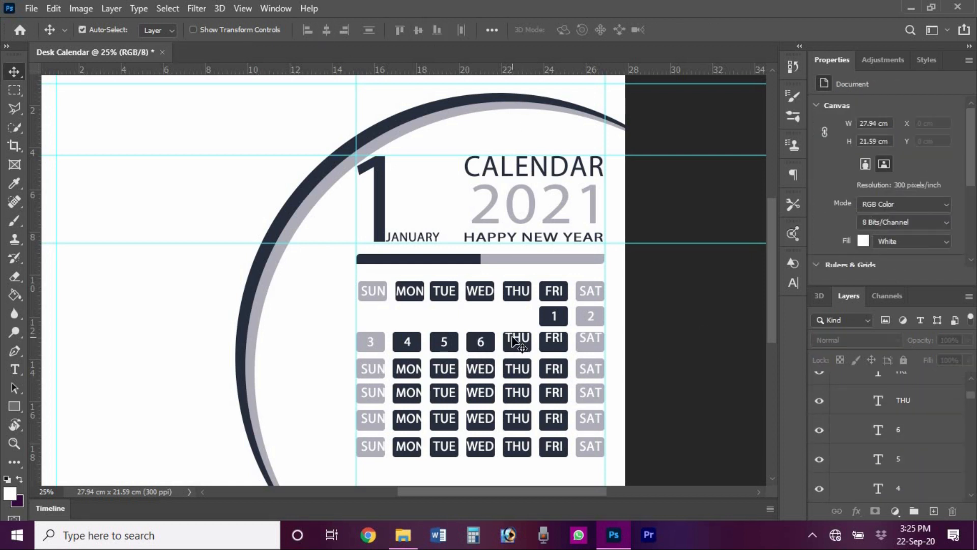
- Replace the row-three THU label with 7 and centre it horizontally in its box
double_click(515, 341)
left_click(682, 32)
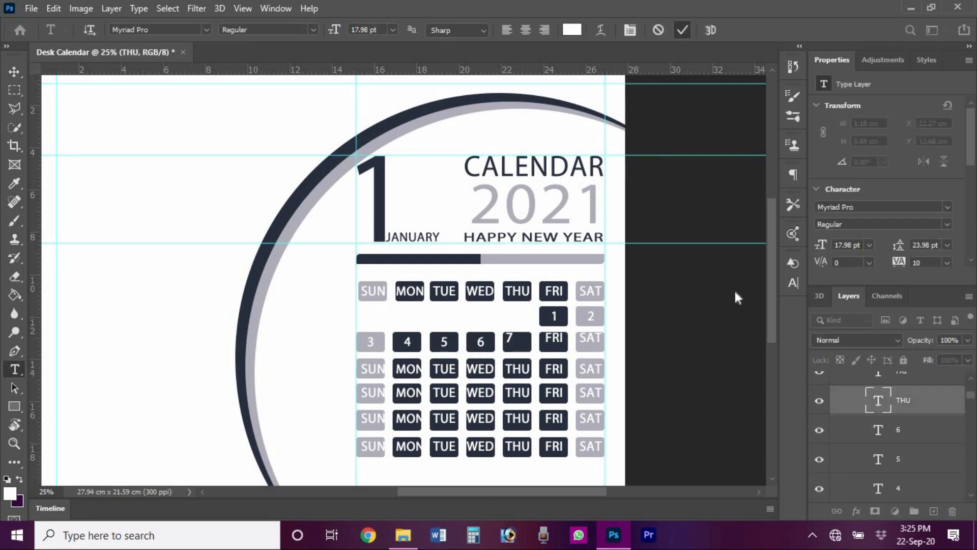
key("v")
left_click(521, 347, "ctrl")
left_click_drag(972, 405, 976, 392)
left_click(914, 470, "ctrl")
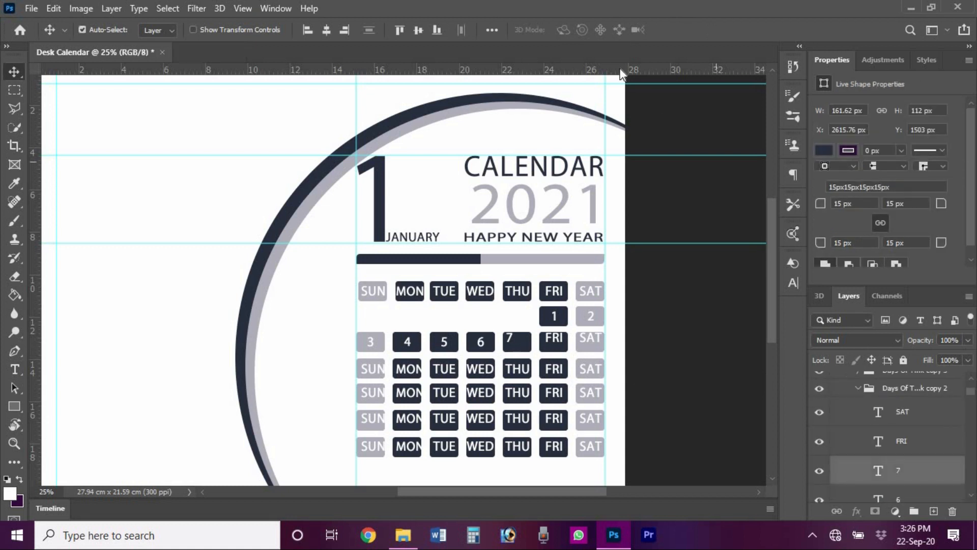
left_click(326, 34)
left_click(737, 381)
- Replace the row-three FRI label with 8 and centre it in its box
key("t")
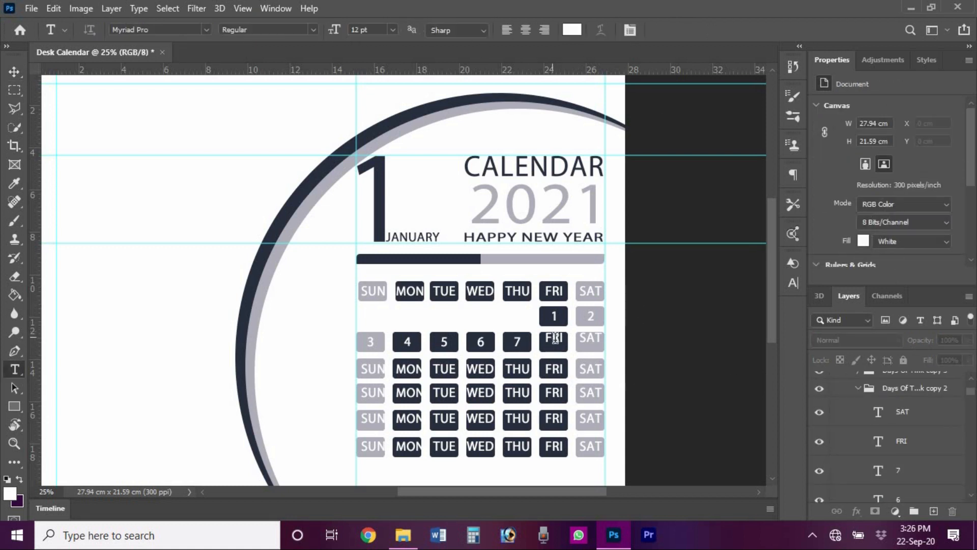
double_click(552, 338)
type("8")
left_click(683, 33)
key("v")
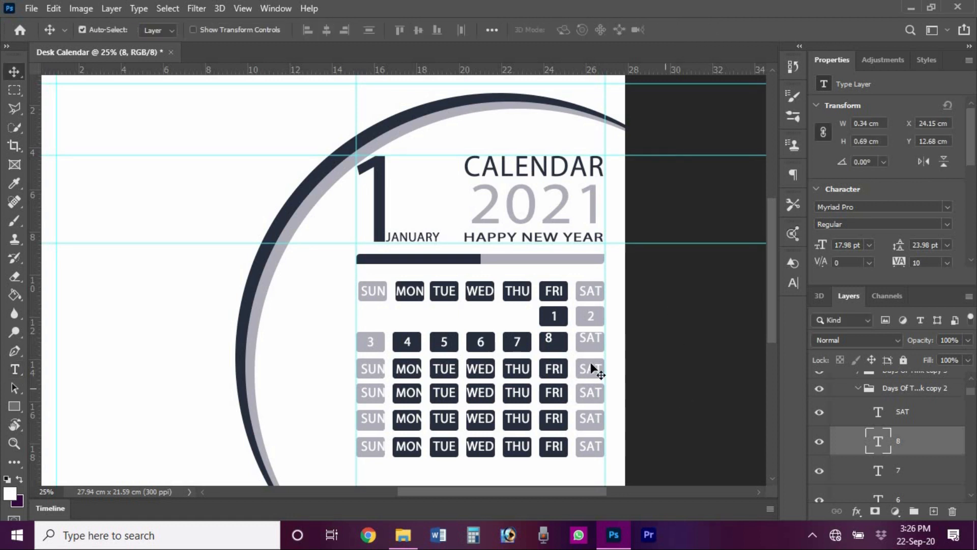
left_click(562, 347, "ctrl")
left_click_drag(972, 405, 974, 393)
left_click(919, 386, "ctrl")
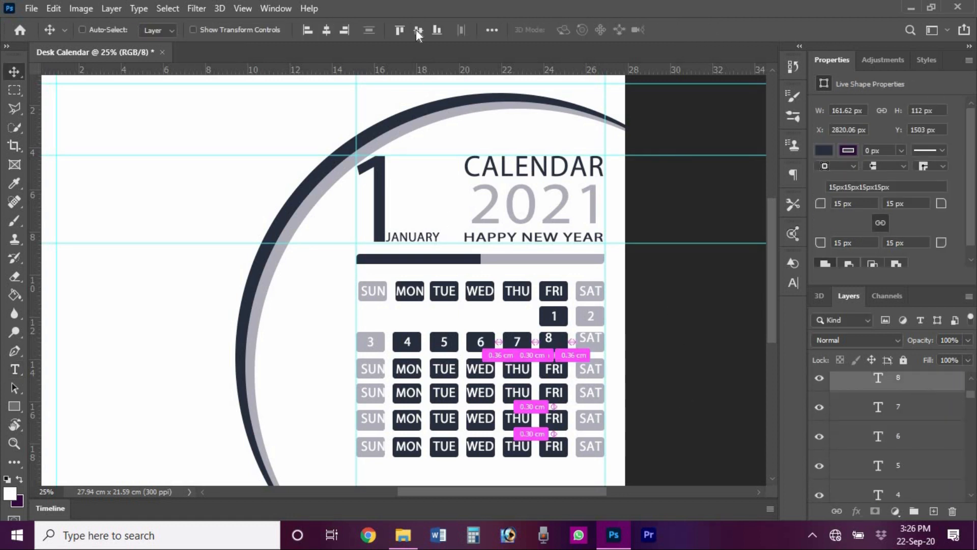
left_click(418, 31)
left_click(327, 32)
- Replace the row-three SAT label with 9 and centre it horizontally in its box
left_click(636, 373, "ctrl")
key("t")
double_click(591, 338)
key("BackSpace")
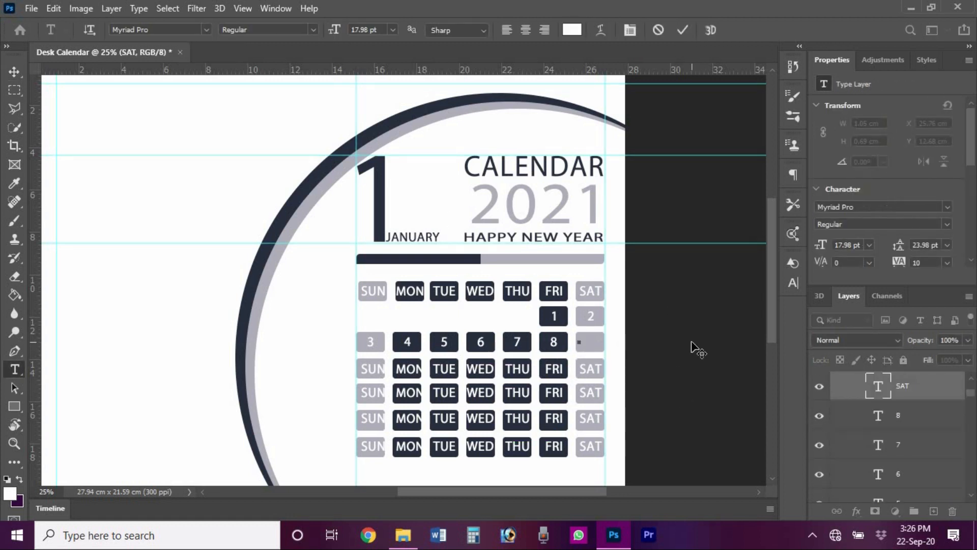
left_click(683, 30)
key("v")
left_click(590, 342, "ctrl")
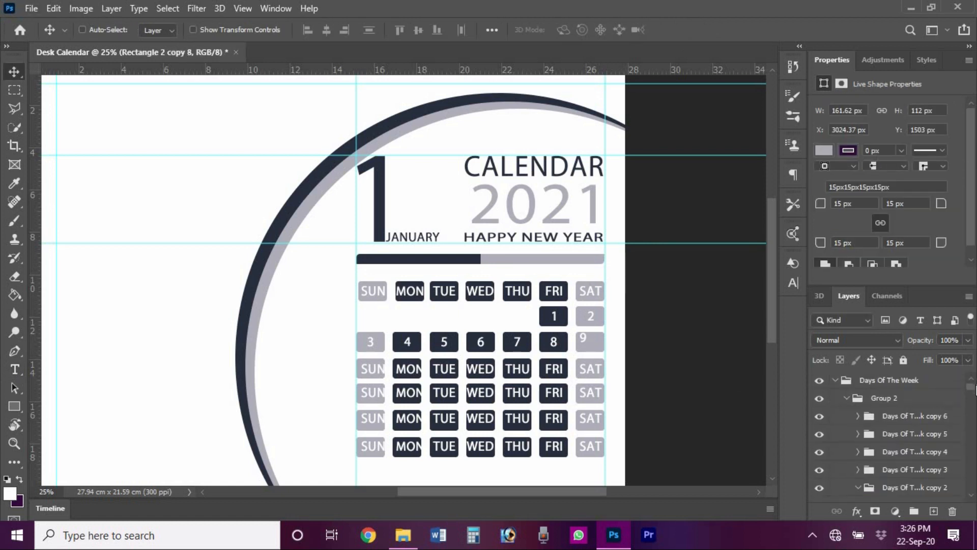
mouse_move(975, 409)
left_mouse_down()
mouse_move(975, 399)
mouse_move(972, 451)
mouse_move(973, 391)
left_mouse_up()
left_click(911, 417, "ctrl")
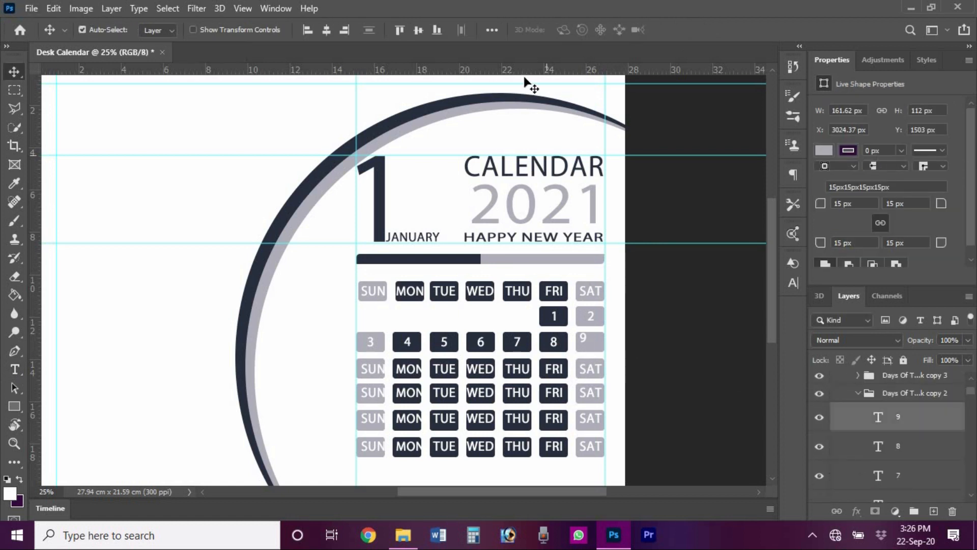
left_click(326, 33)
- Replace the third-row SUN label with 10 and centre it horizontally in its box
left_click(487, 465)
key("t")
left_click(367, 368)
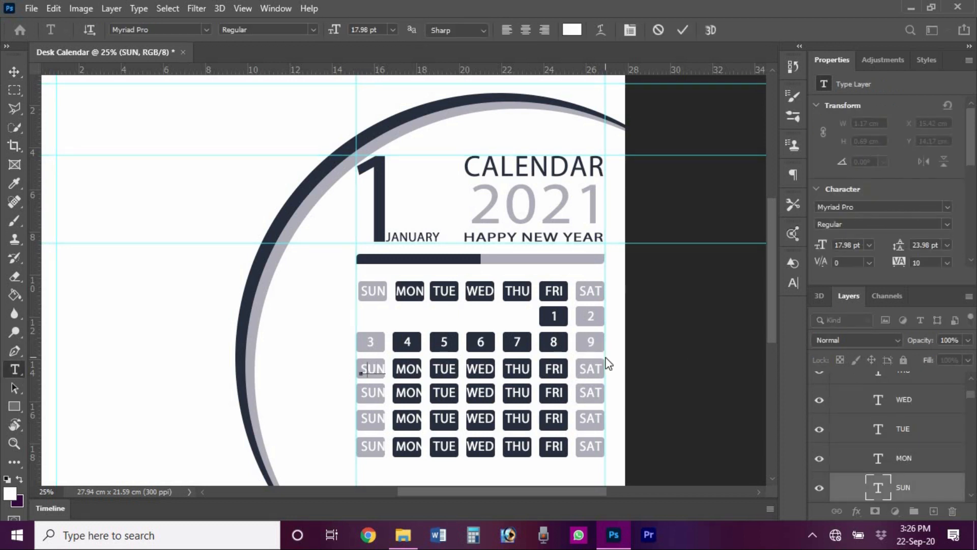
left_click(682, 30)
key("v")
left_click(379, 364, "ctrl")
left_click_drag(973, 408, 973, 399)
left_click(922, 449, "ctrl")
left_click(661, 350)
- Change the MON label to 11 and centre it horizontally in its box
key("t")
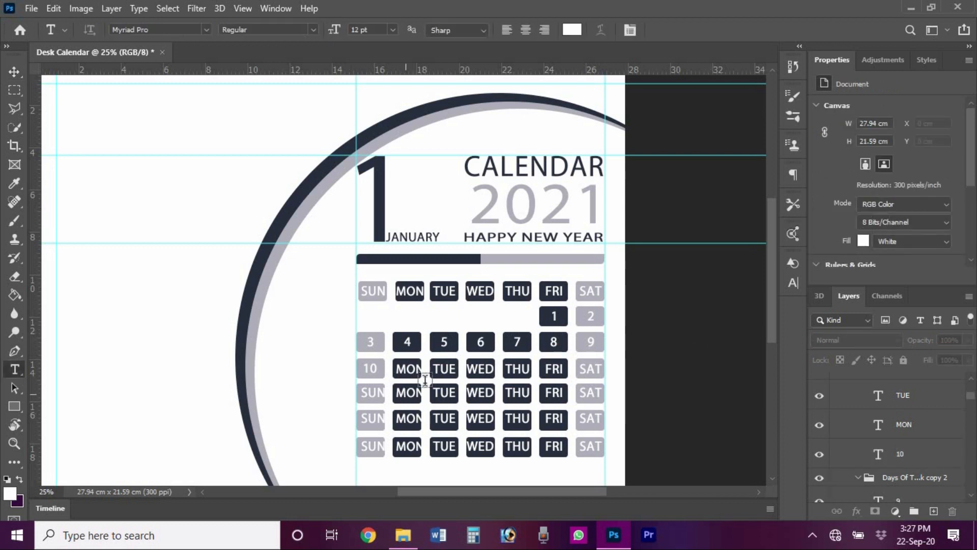
left_click(414, 370)
key("ctrl+a")
type("1")
left_click(682, 30)
key("v")
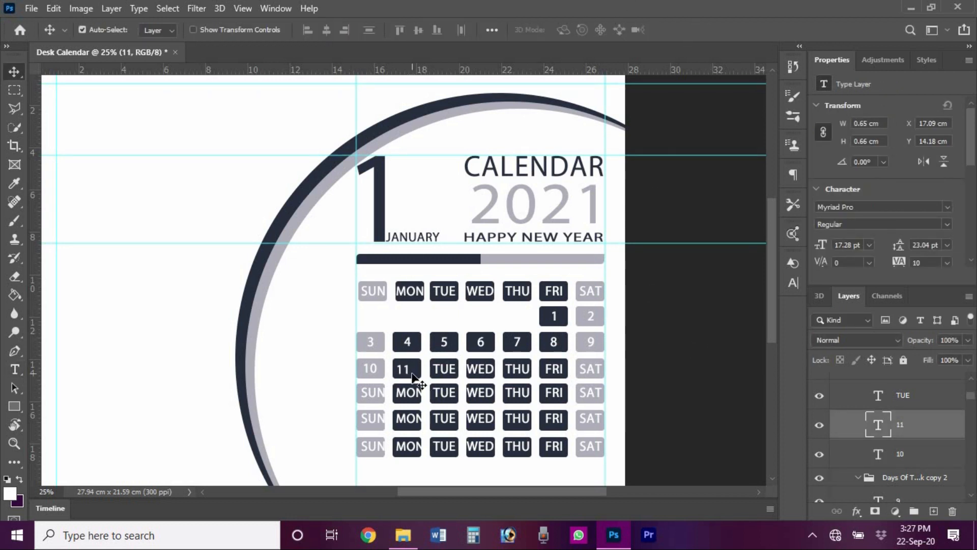
left_click(414, 375, "ctrl")
left_click_drag(970, 460, 974, 394)
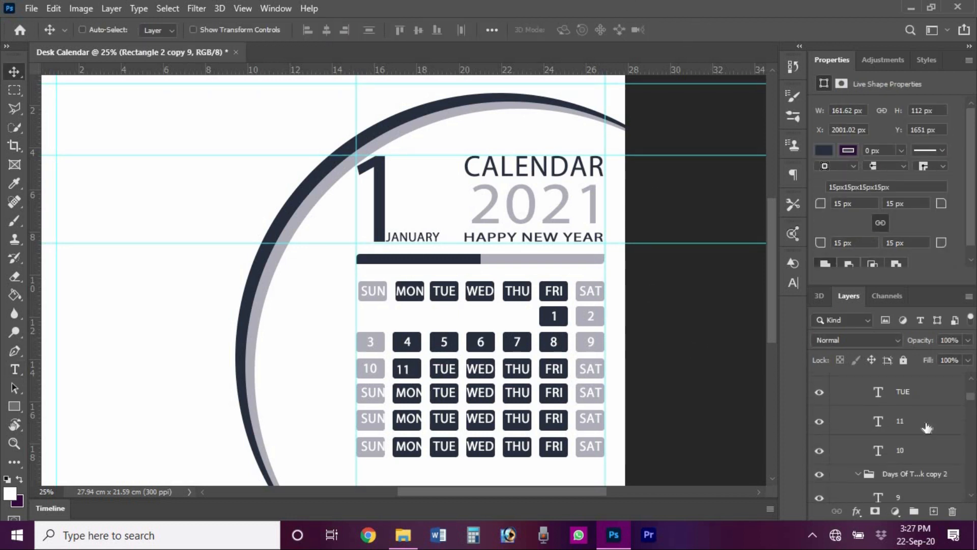
left_click(926, 421, "ctrl")
left_click(326, 31)
- Change the TUE label to 12 and centre it horizontally in its box
left_click(418, 30)
key("t")
left_click(445, 368)
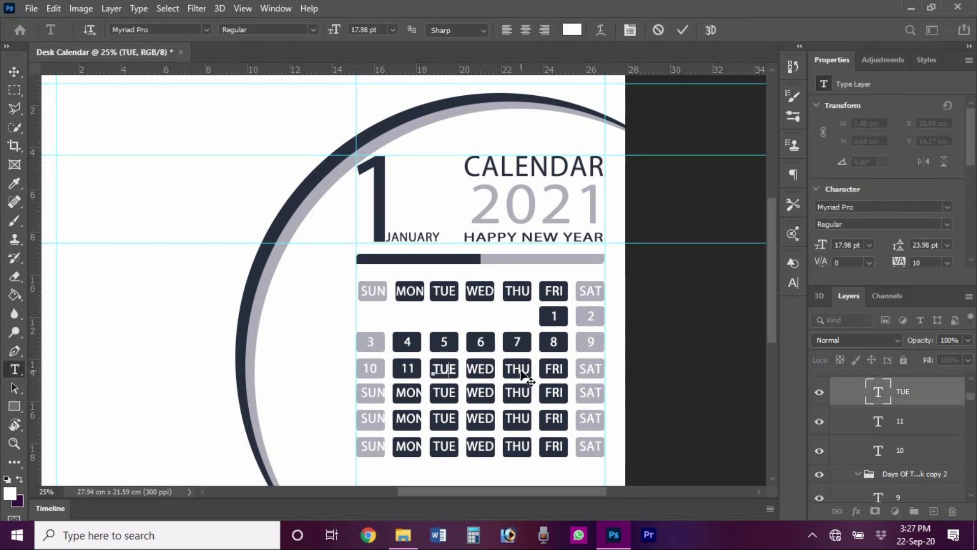
left_click(680, 32)
key("v")
left_click(440, 369)
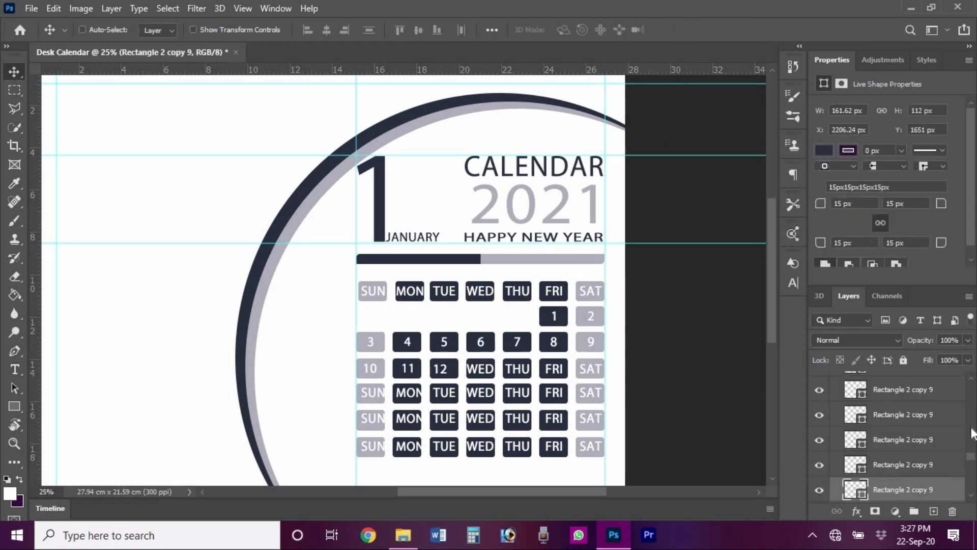
scroll(929, 467, "up", 3)
left_click(930, 467, "ctrl")
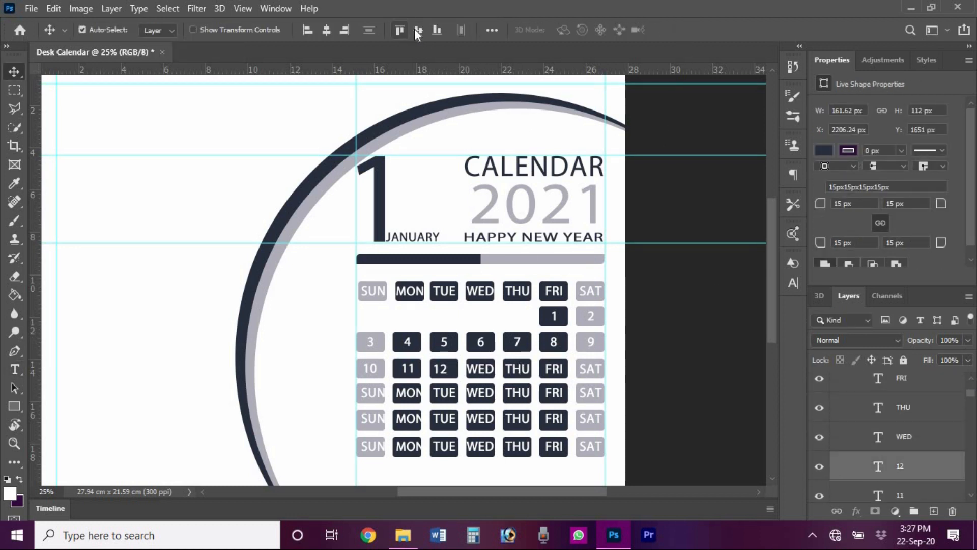
left_click(418, 30)
- Change the WED label to 13 and centre it horizontally in its box
left_click(327, 31)
left_click(415, 381, "ctrl")
key("t")
left_click(482, 371)
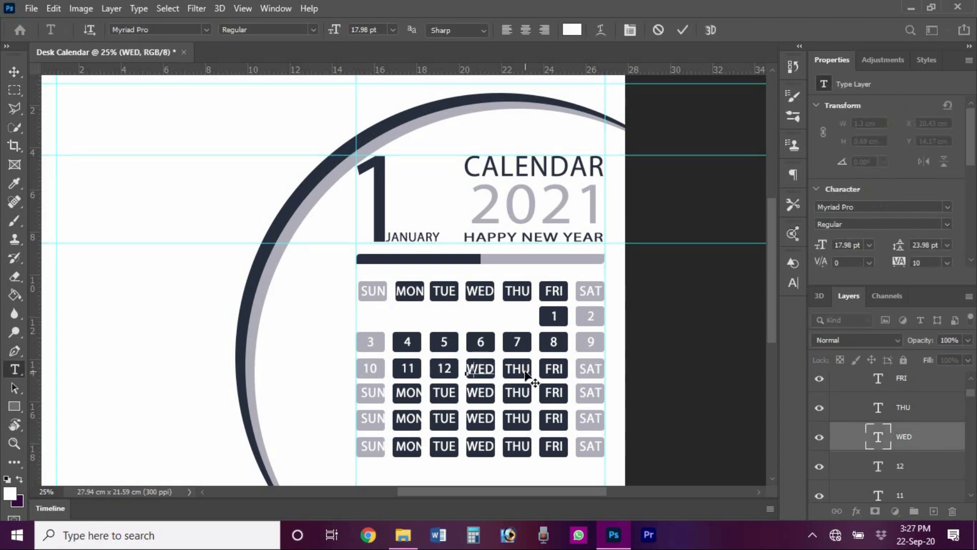
left_click(683, 31)
key("v")
left_click(487, 372, "ctrl")
mouse_move(971, 396)
left_mouse_down()
mouse_move(972, 411)
mouse_move(974, 396)
left_mouse_up()
left_click(924, 389, "ctrl")
left_click(419, 31)
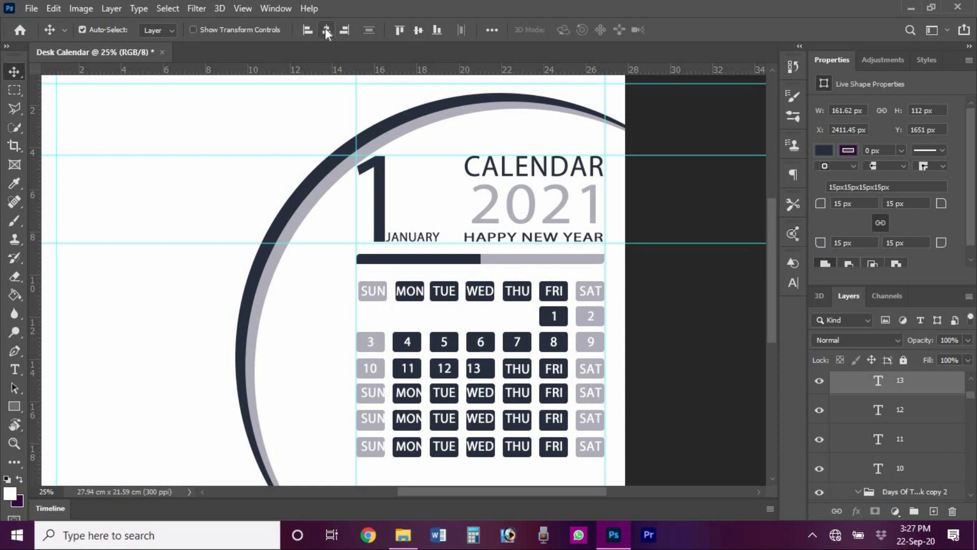
- Replace the THU label with 14 and centre it horizontally in its box
left_click(326, 31)
left_click(515, 366, "ctrl")
double_click(515, 368)
type("14")
left_click(682, 31)
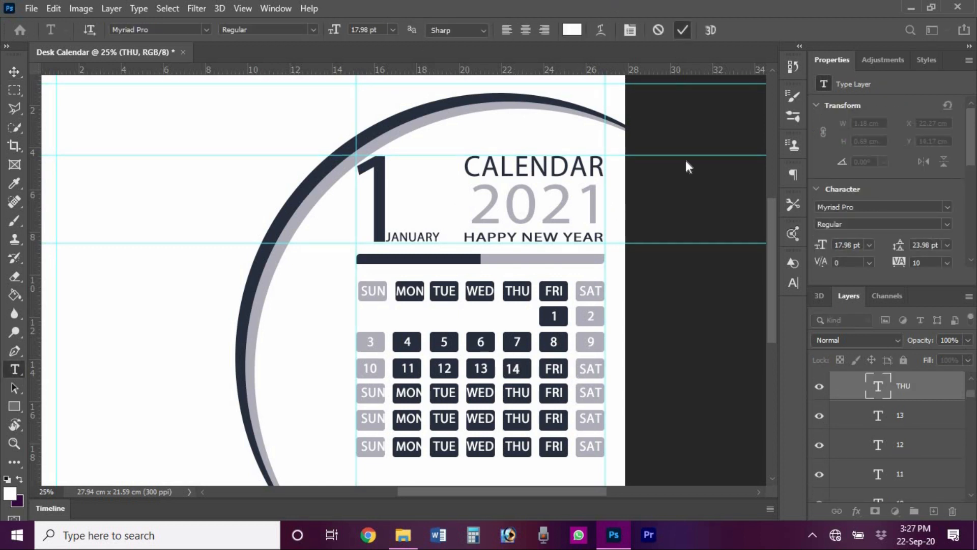
key("v")
left_click(520, 371, "ctrl")
left_click_drag(974, 460, 974, 391)
left_click(907, 468, "ctrl")
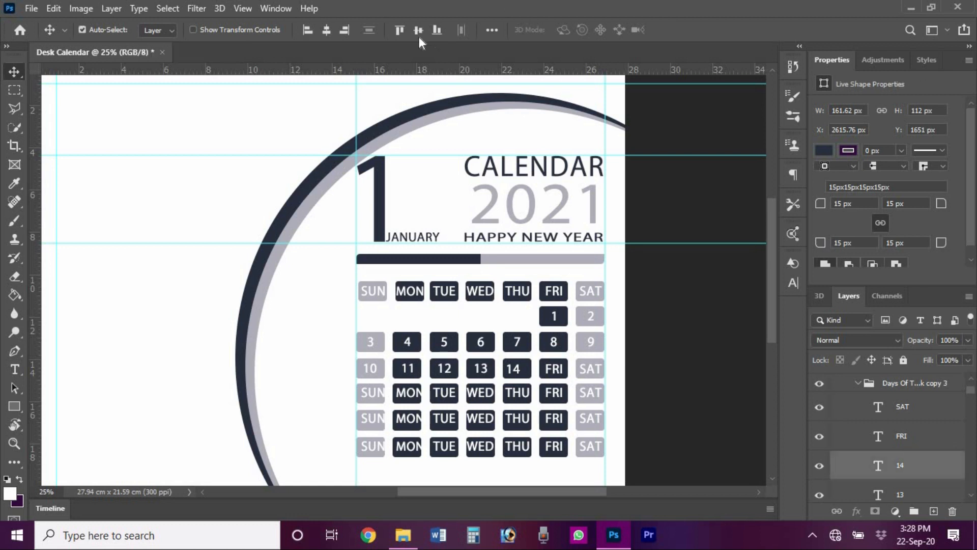
left_click(326, 30)
- Replace the FRI label with 15 and select it together with its box
double_click(554, 368)
type("15")
left_click(682, 31)
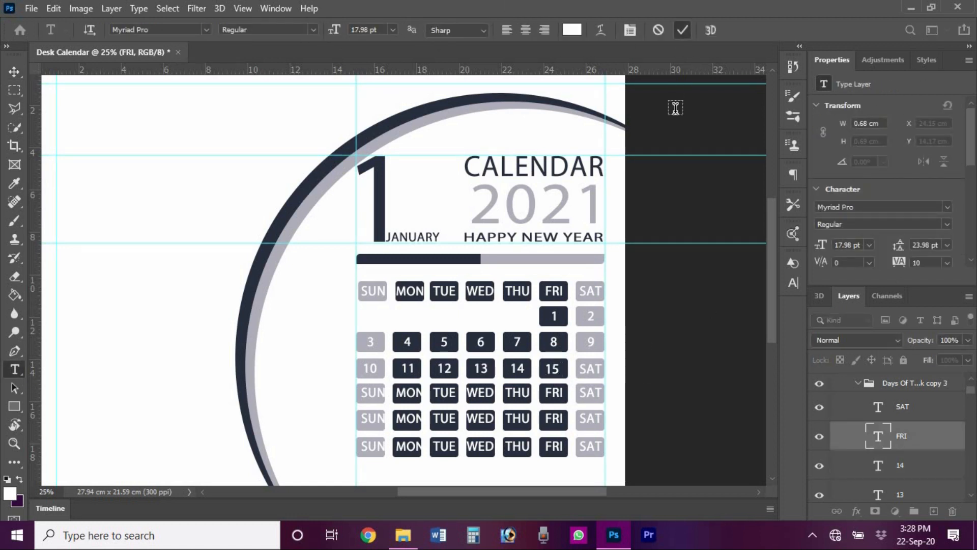
key("v")
left_click(561, 377, "ctrl")
left_click_drag(974, 458, 974, 384)
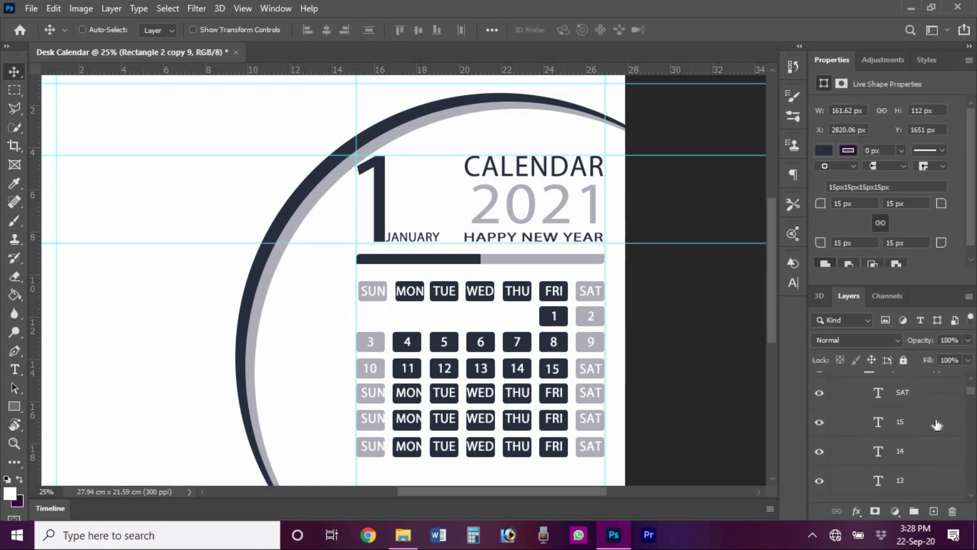
left_click(900, 421, "ctrl")
- Replace the SAT label with 16 and centre it horizontally in its box
double_click(590, 377)
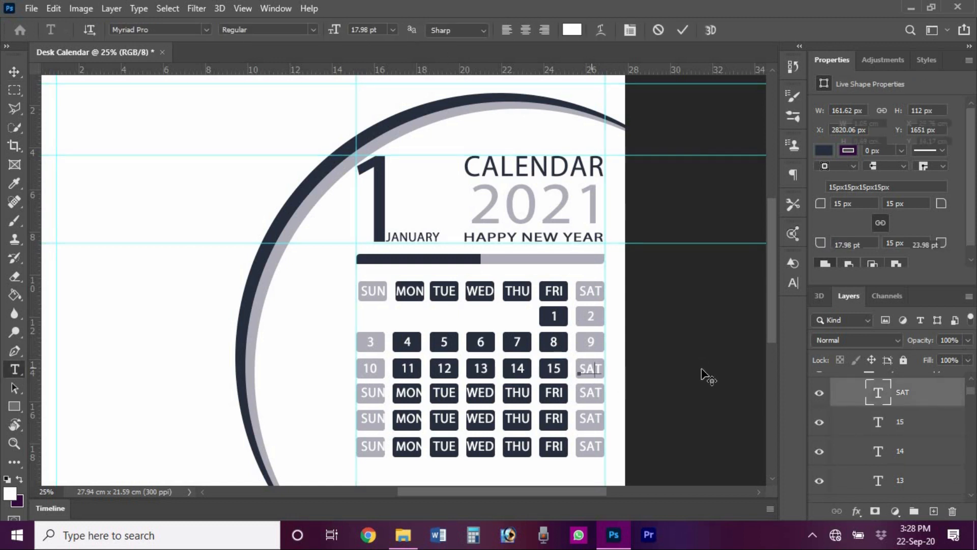
type("16")
left_click(681, 34)
key("v")
left_click(589, 367, "ctrl")
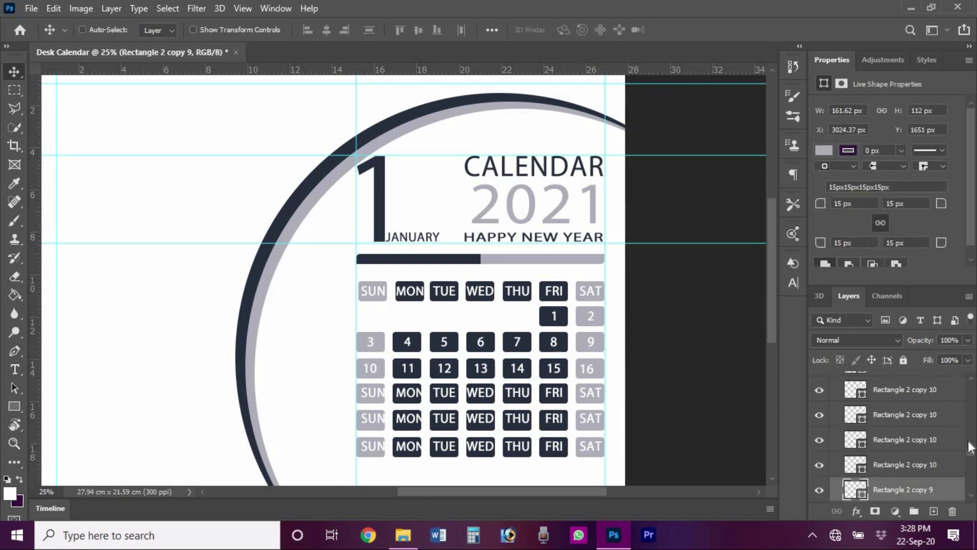
left_click_drag(972, 455, 972, 391)
left_click(899, 384, "ctrl")
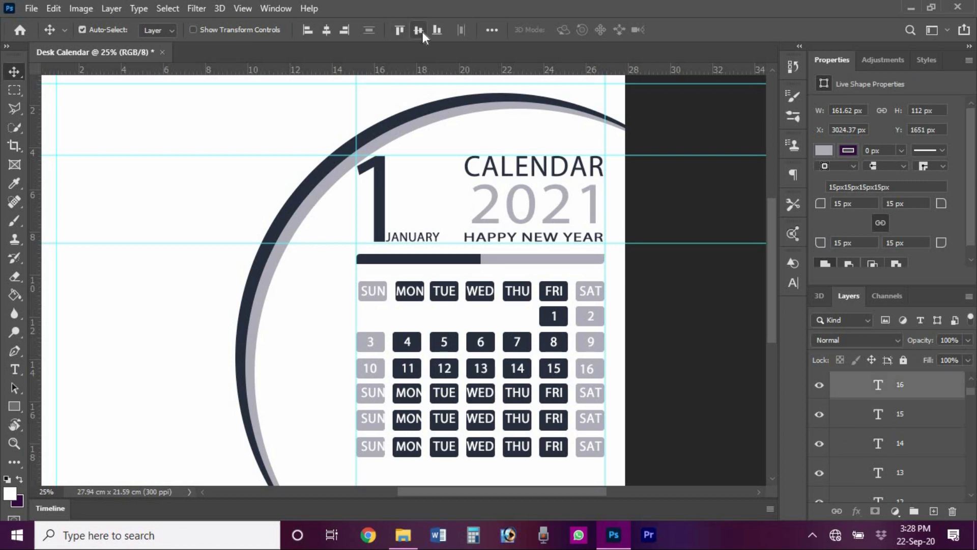
left_click(326, 29)
- Replace the fourth-row SUN label with 17 and centre it horizontally in its box
left_click(704, 309)
double_click(371, 391)
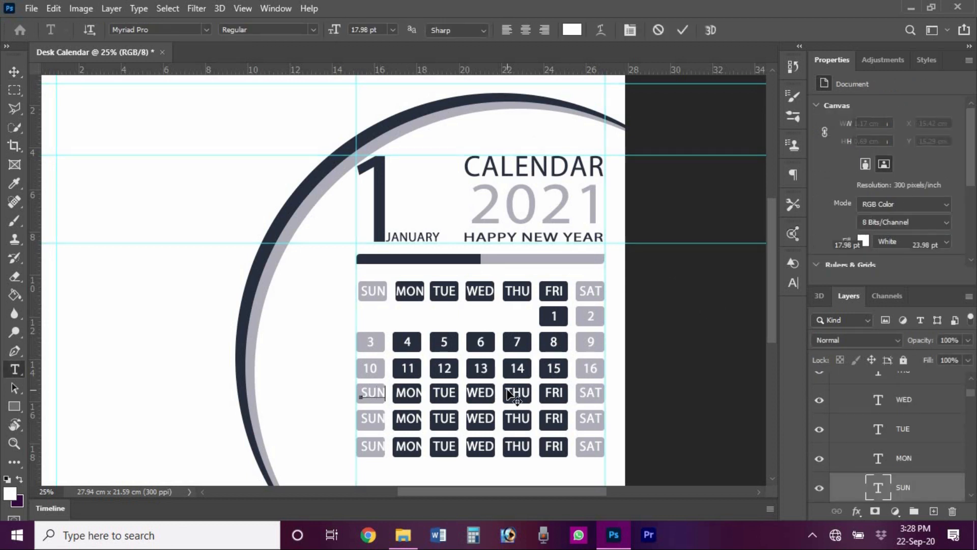
type("17")
left_click(682, 31)
key("v")
left_click(380, 398, "ctrl")
left_click_drag(972, 448, 974, 396)
left_click(911, 428, "ctrl")
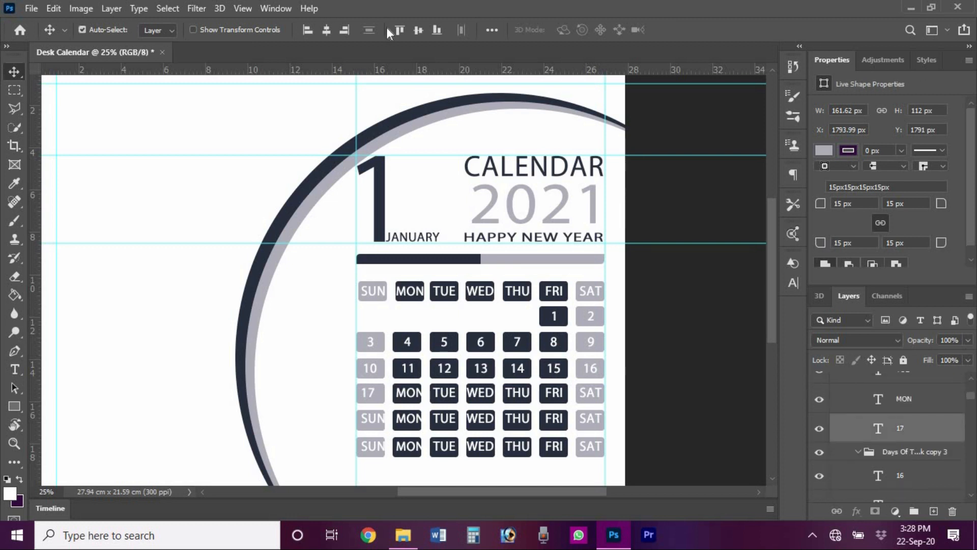
left_click(326, 30)
- Change the MON label to 18 and centre it horizontally in its box
left_click(389, 407)
key("ctrl+a")
type("18")
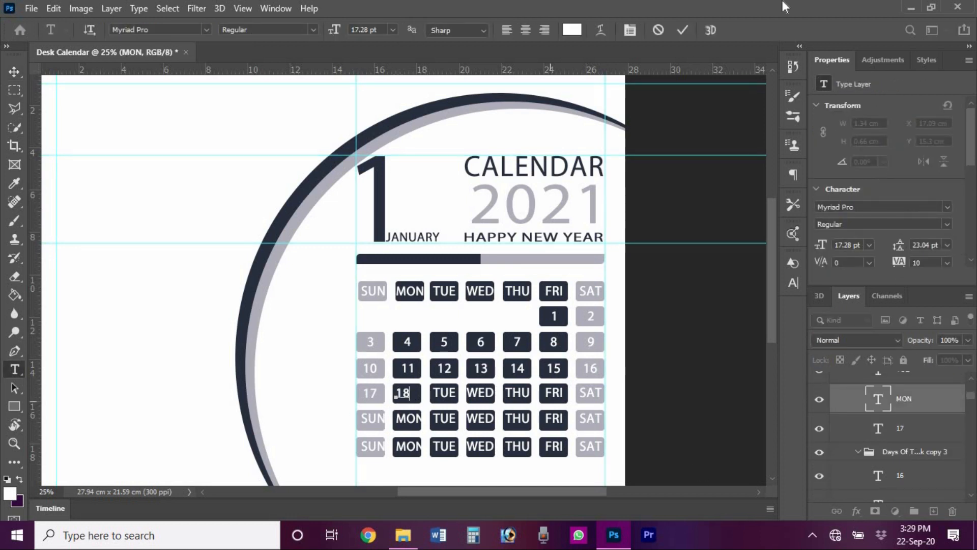
left_click(683, 30)
key("v")
left_click(413, 399, "ctrl")
left_click_drag(973, 454, 973, 393)
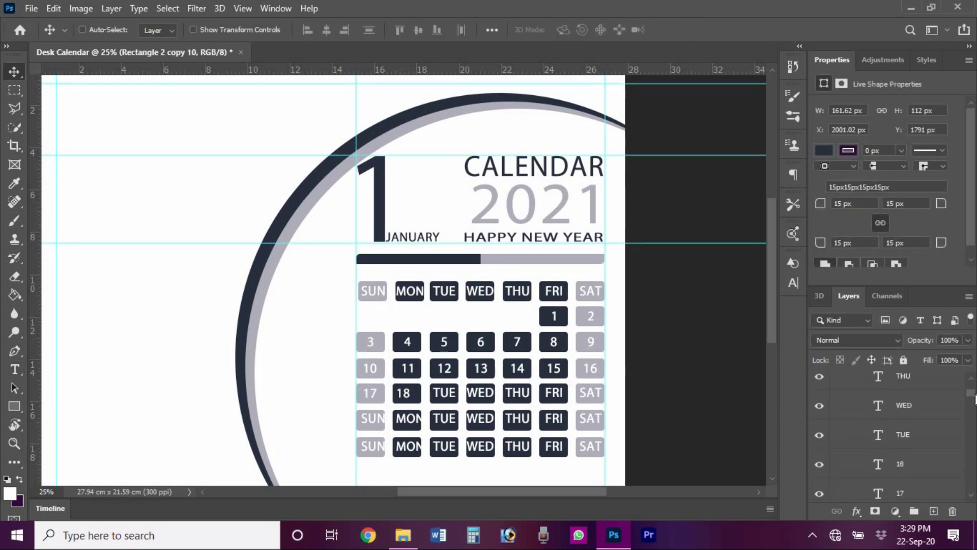
left_click(895, 464, "ctrl")
left_click(697, 321)
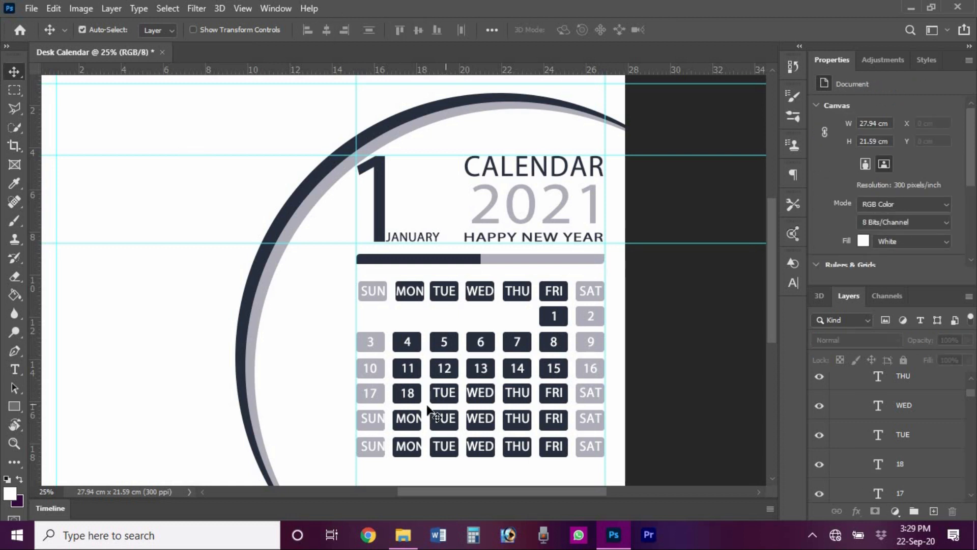
- Change the TUE label to 19 and select it together with its box
double_click(443, 392)
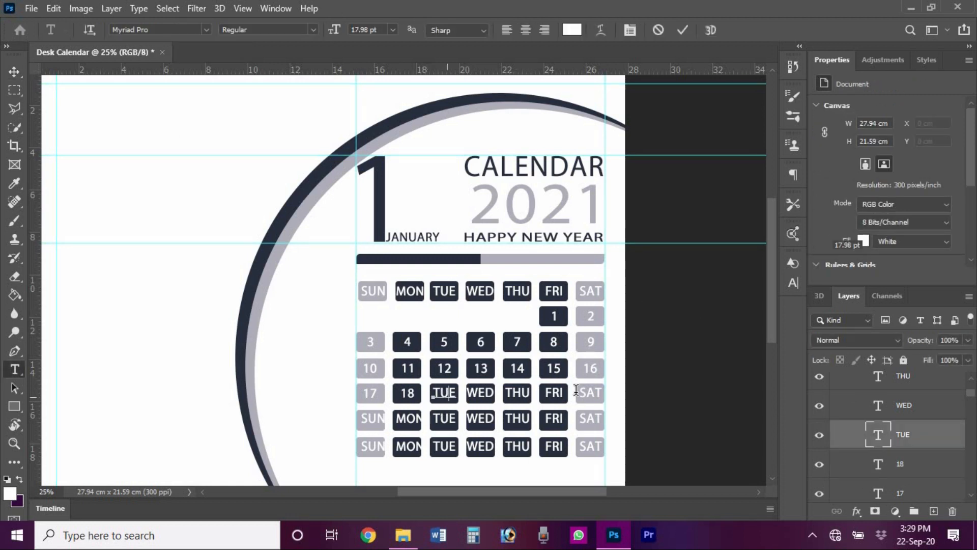
left_click(682, 30)
key("v")
left_click(442, 450, "ctrl")
scroll(919, 396, "up", 2)
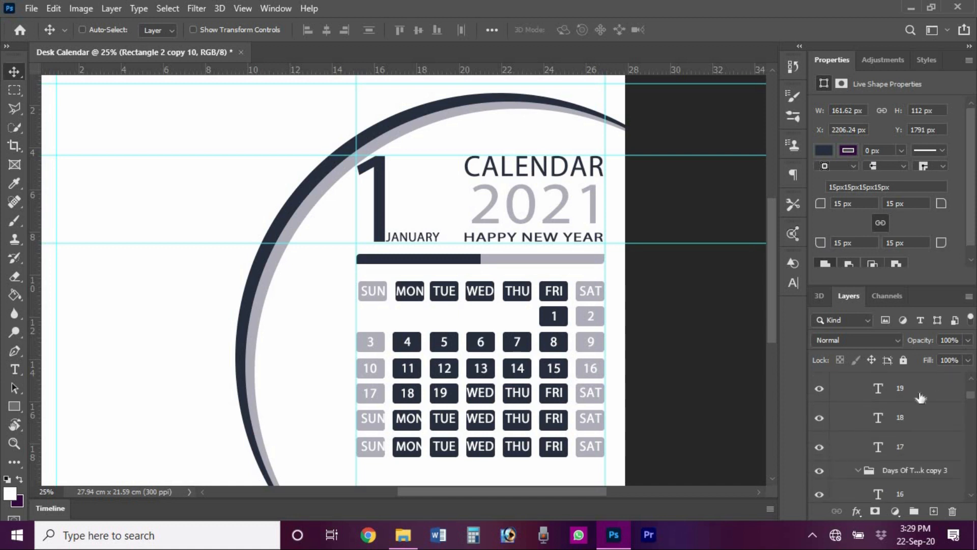
left_click(919, 397, "ctrl")
- Change the WED label to 20 and centre it within its box
left_click(633, 352)
double_click(479, 393)
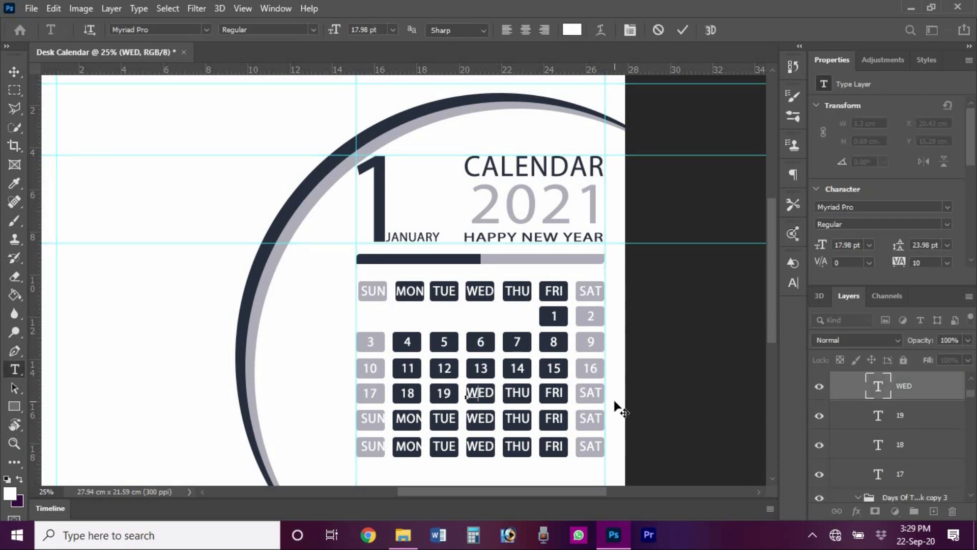
left_click(683, 31)
key("v")
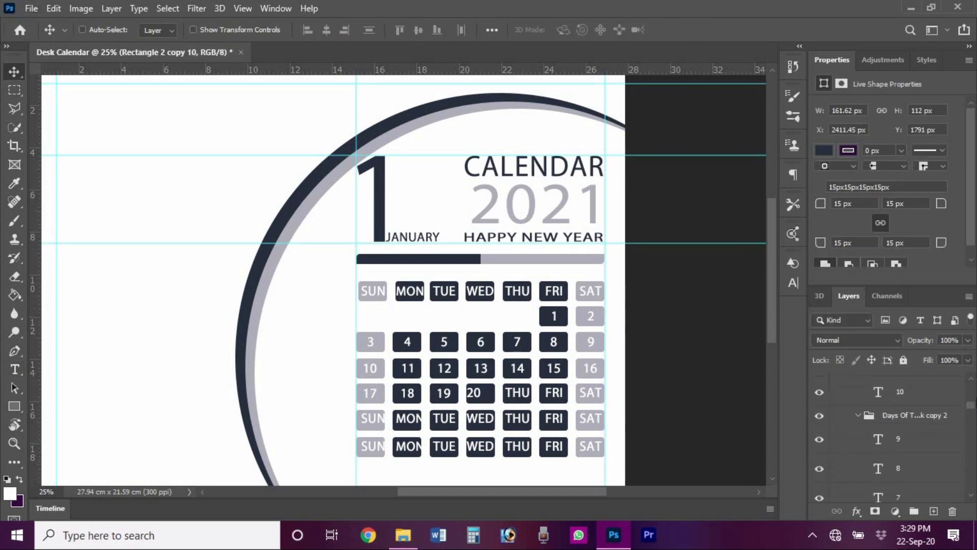
left_click(919, 402, "ctrl")
left_click(748, 368)
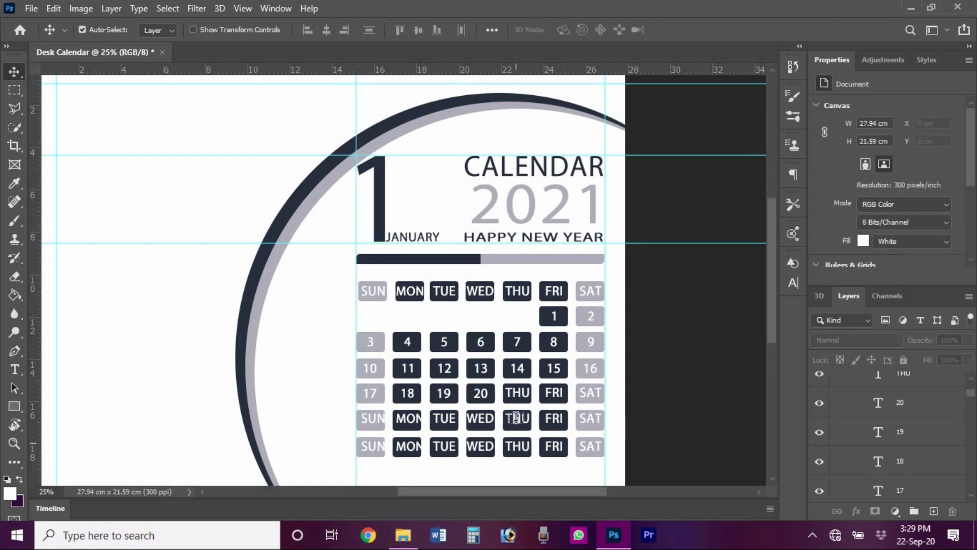
- Delete the THU label text and replace it with 21
double_click(510, 394)
key("ctrl+a")
key("BackSpace")
type("21")
left_click(682, 30)
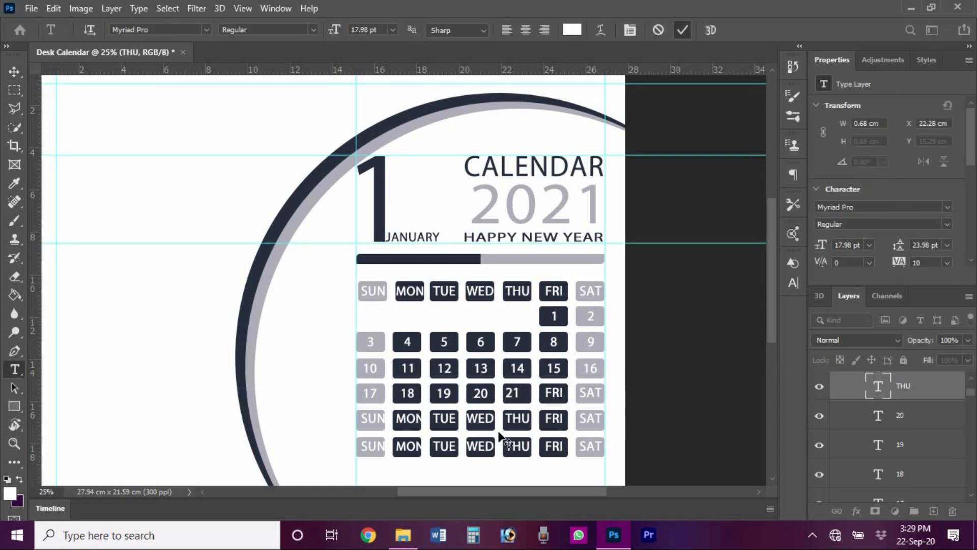
key("v")
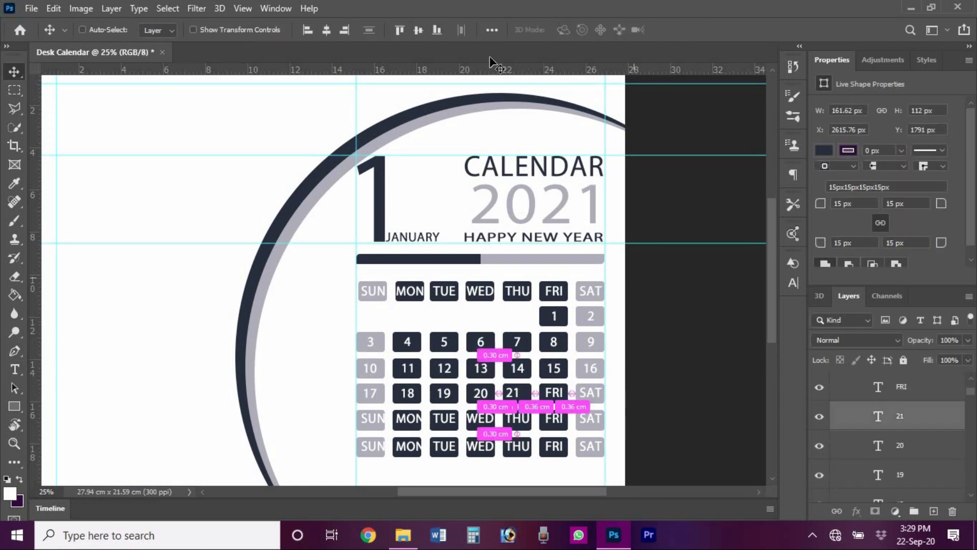
left_click(693, 261)
- Replace the FRI label with 22 and select it together with its box
key("t")
double_click(545, 389)
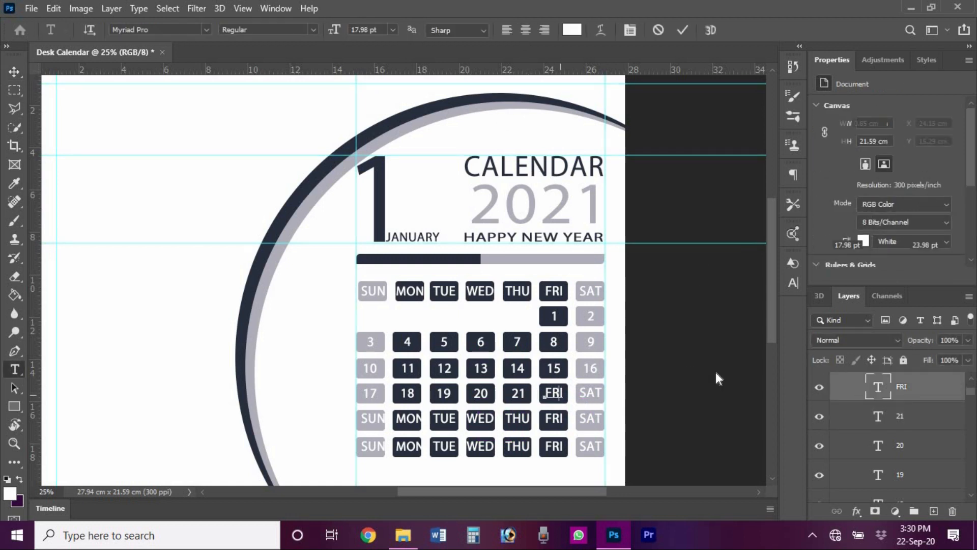
type("22")
left_click(623, 380)
key("v")
left_click(566, 400, "ctrl")
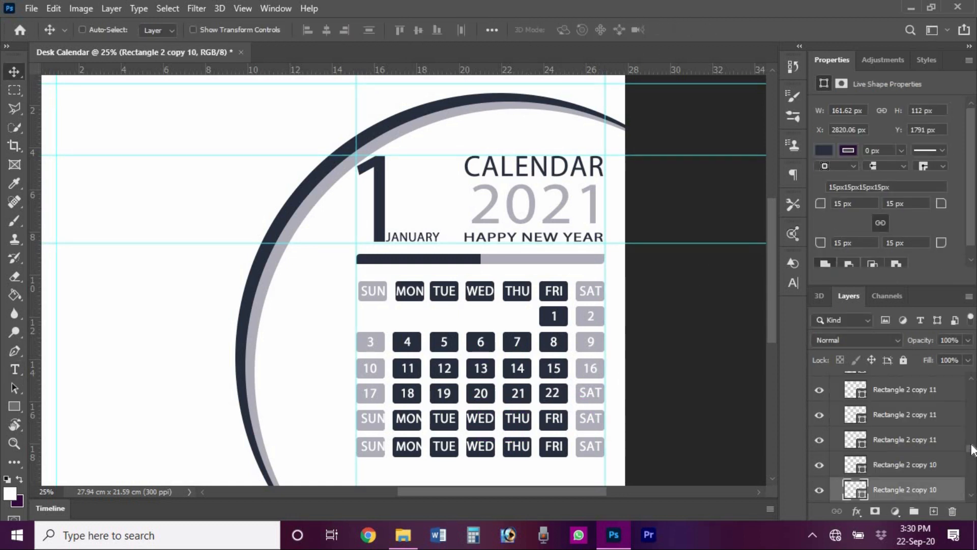
left_click_drag(970, 447, 976, 387)
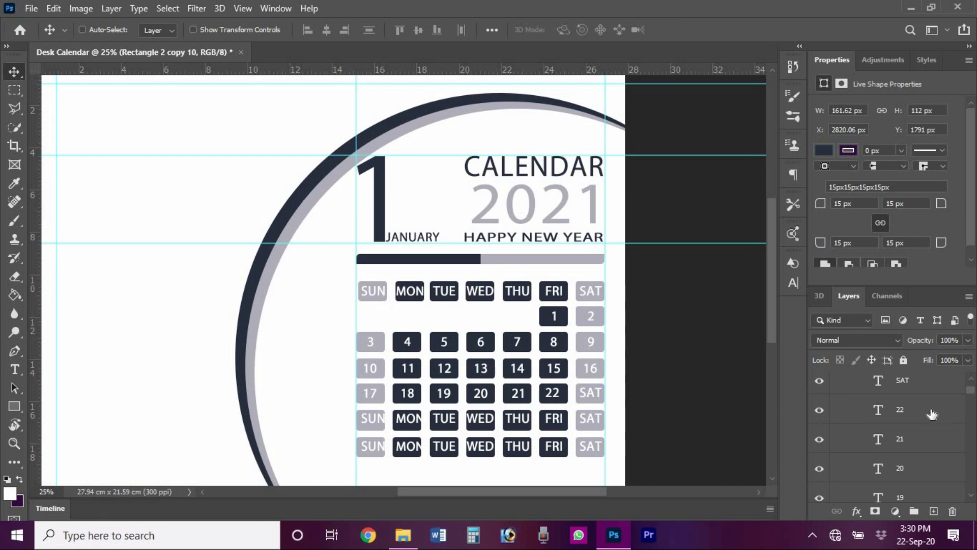
left_click(931, 414, "ctrl")
- Change SAT to 23, centre it in its grey box, and start the fifth row with 24
double_click(592, 394)
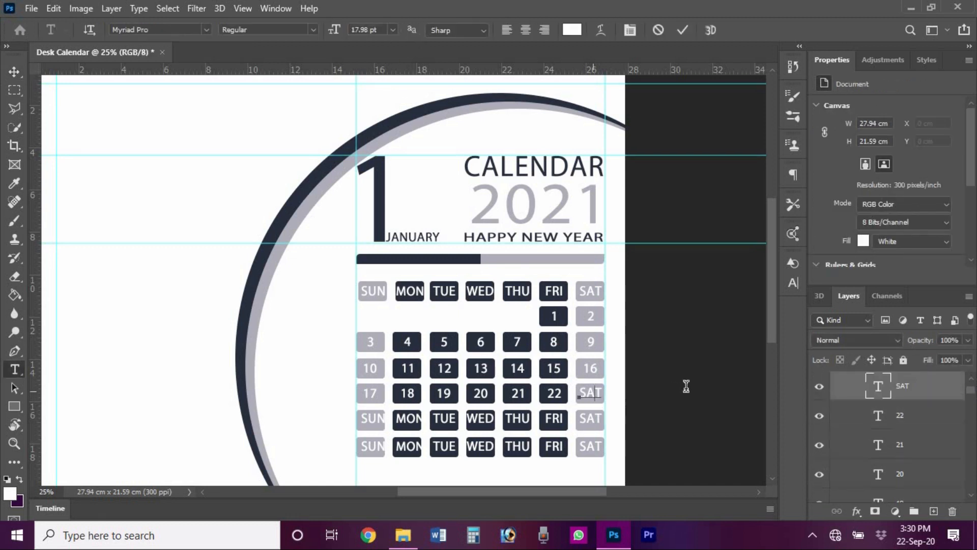
left_click(681, 30)
key("v")
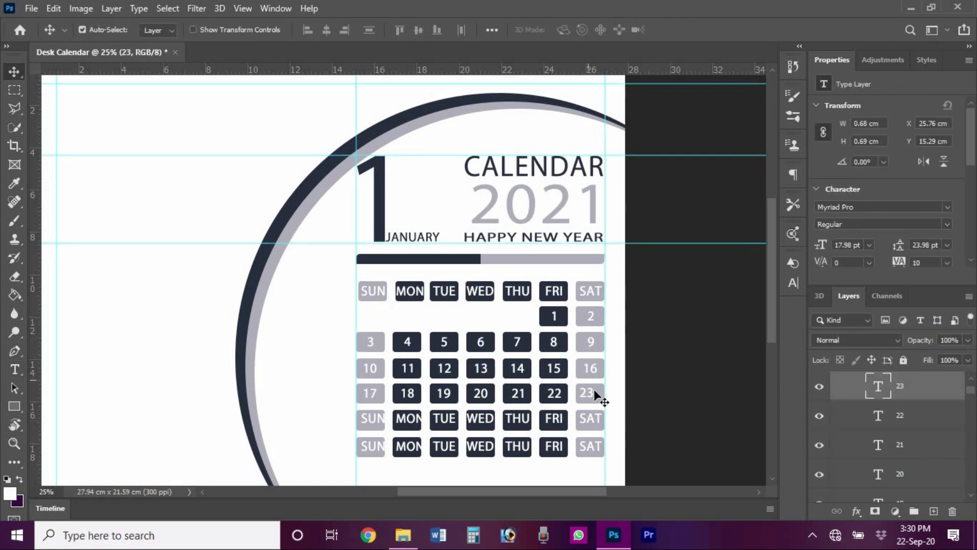
left_click(594, 393, "ctrl")
scroll(909, 475, "up", 2)
left_click(909, 476, "ctrl")
left_click(418, 30)
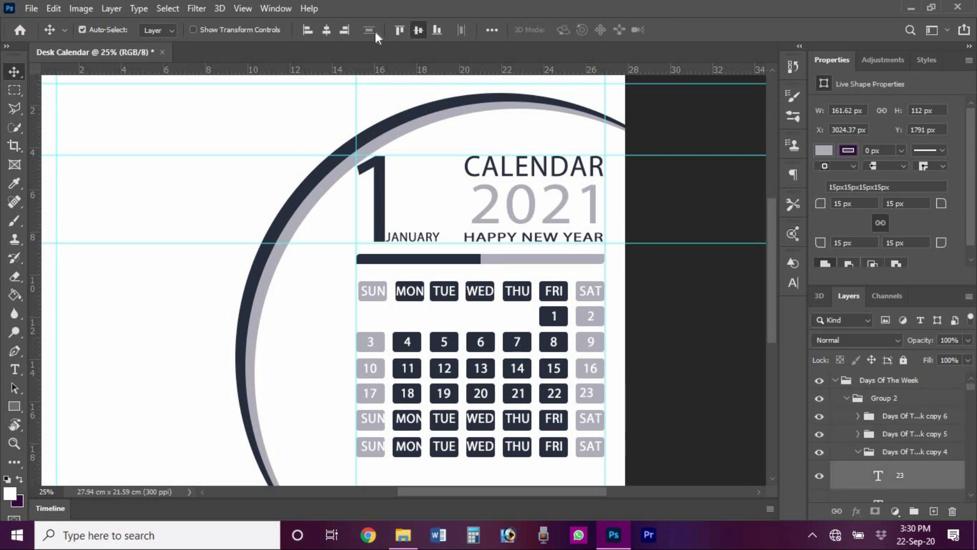
left_click(326, 30)
left_click(708, 319, "ctrl")
double_click(375, 421)
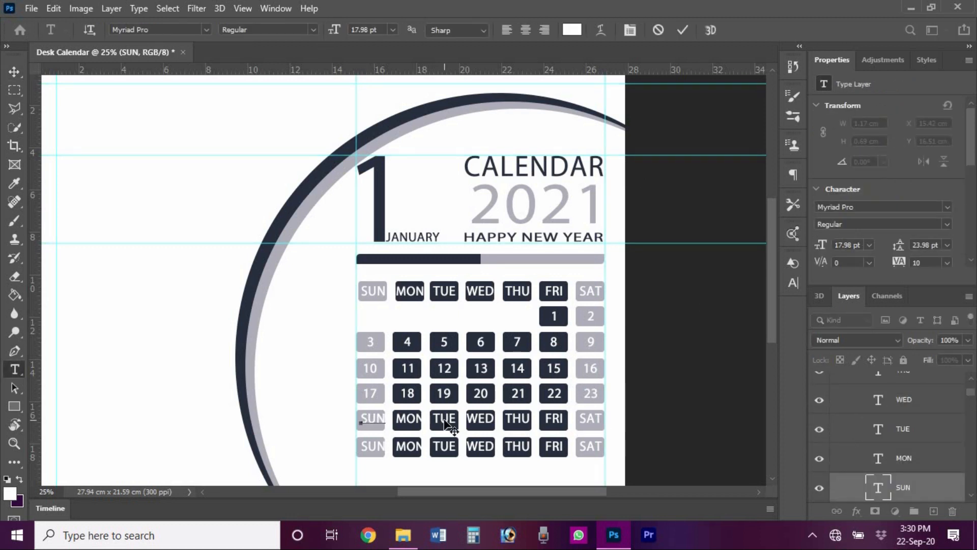
left_click(682, 30)
- Centre the 24 label horizontally and vertically in its grey box
key("v")
left_click(380, 425, "ctrl")
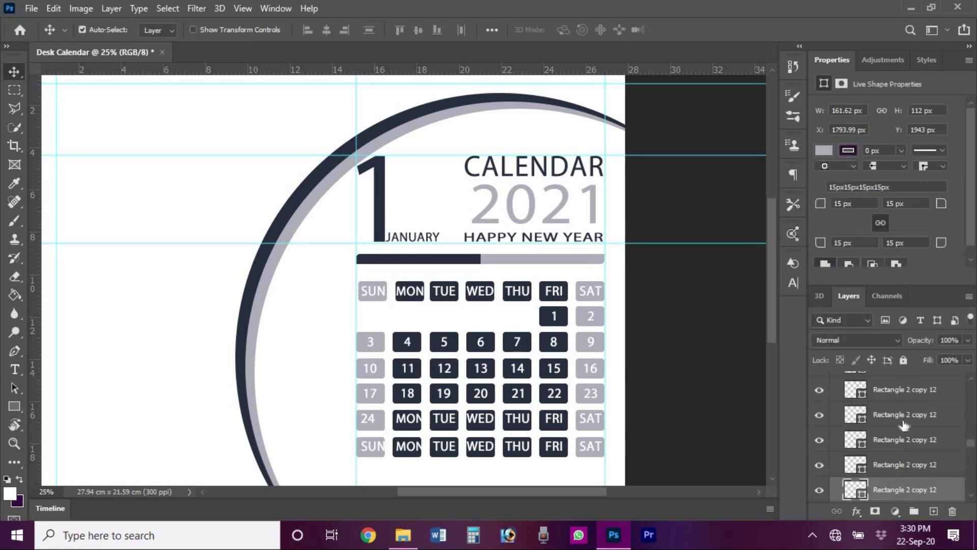
left_click_drag(972, 442, 973, 388)
left_click(908, 469, "ctrl")
left_click(418, 30)
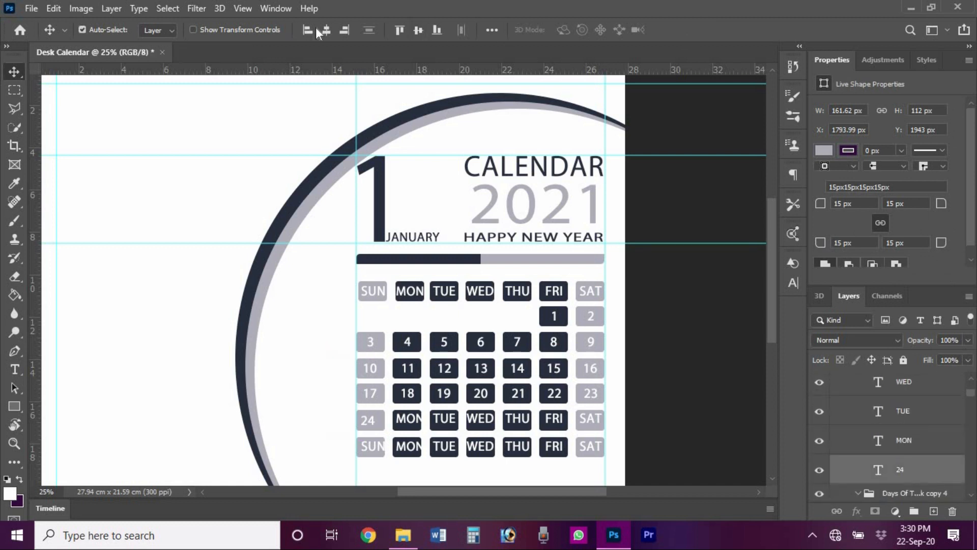
left_click(326, 30)
- Replace the MON label with 25 and select it together with its box
double_click(408, 419)
type("25")
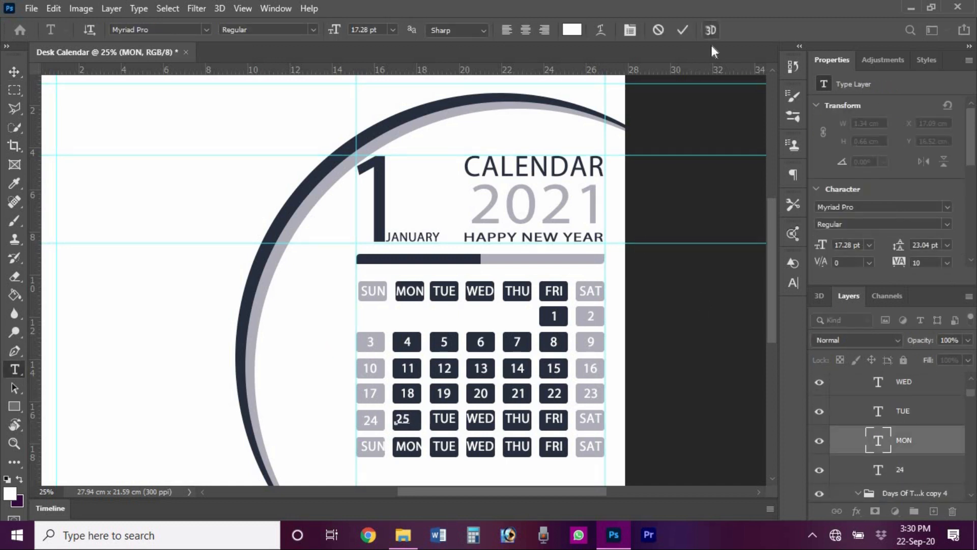
left_click(682, 30)
key("v")
left_click(417, 425, "ctrl")
left_click_drag(972, 444, 972, 391)
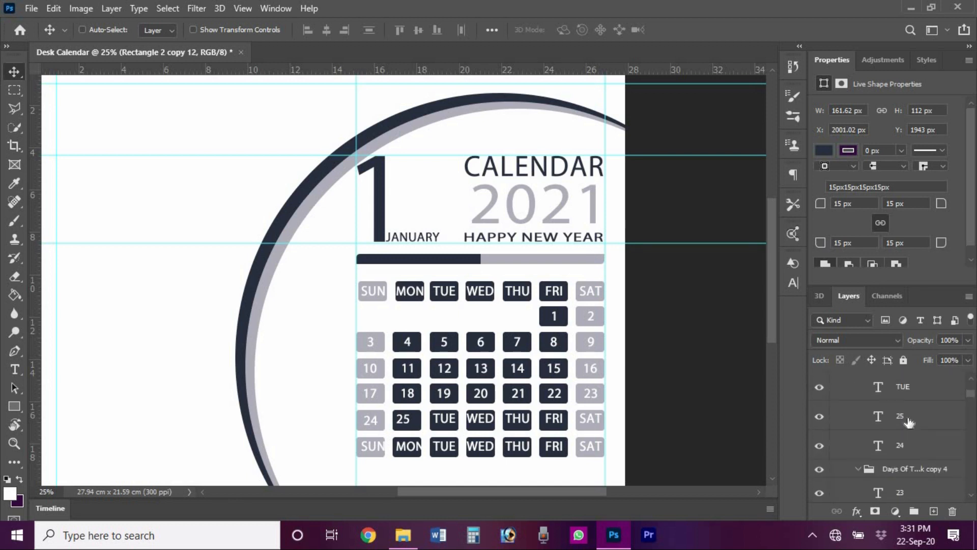
left_click(900, 415, "ctrl")
- Change the TUE and WED labels to 26 and 27, selecting 27 with its box
double_click(444, 418)
key("BackSpace")
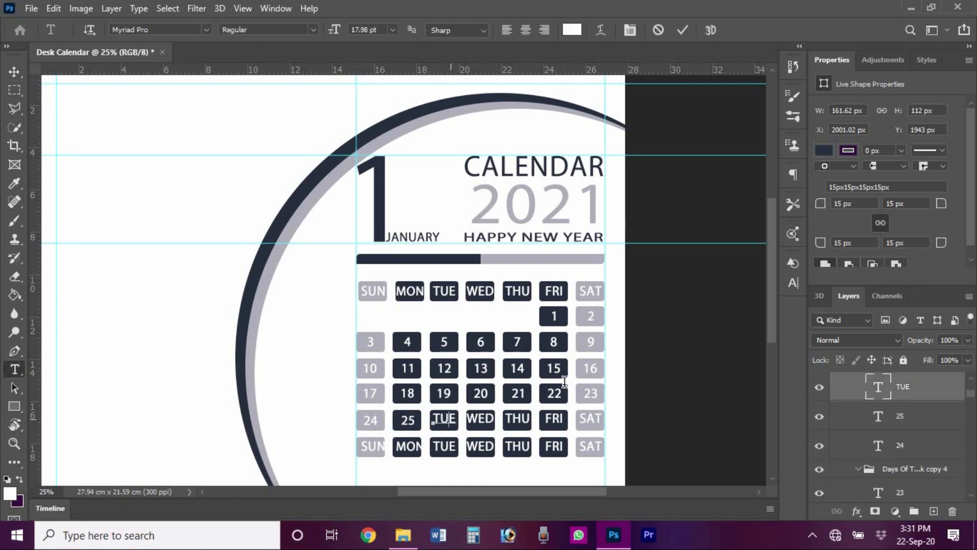
type("26")
left_click(682, 30)
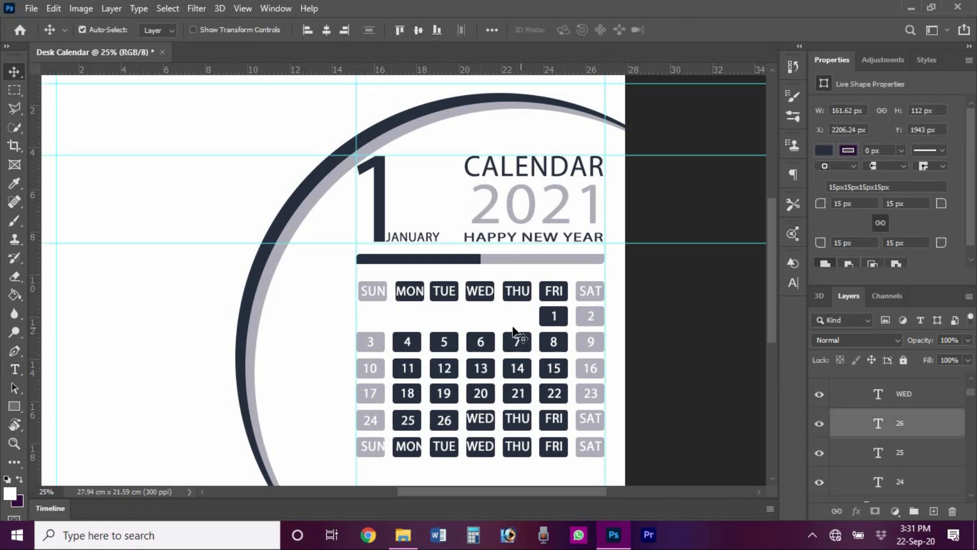
double_click(479, 419)
left_click(682, 30)
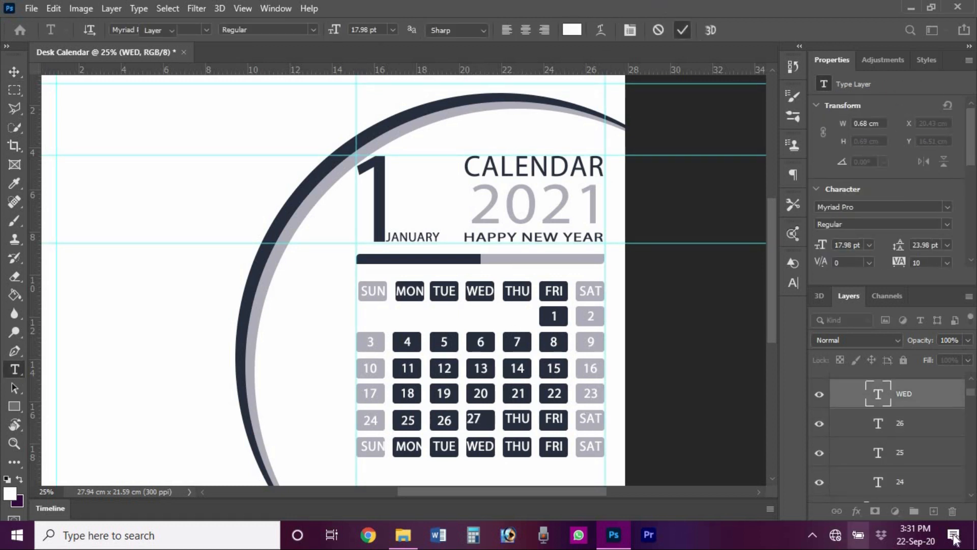
left_click_drag(973, 430, 974, 396)
left_click(914, 485, "ctrl")
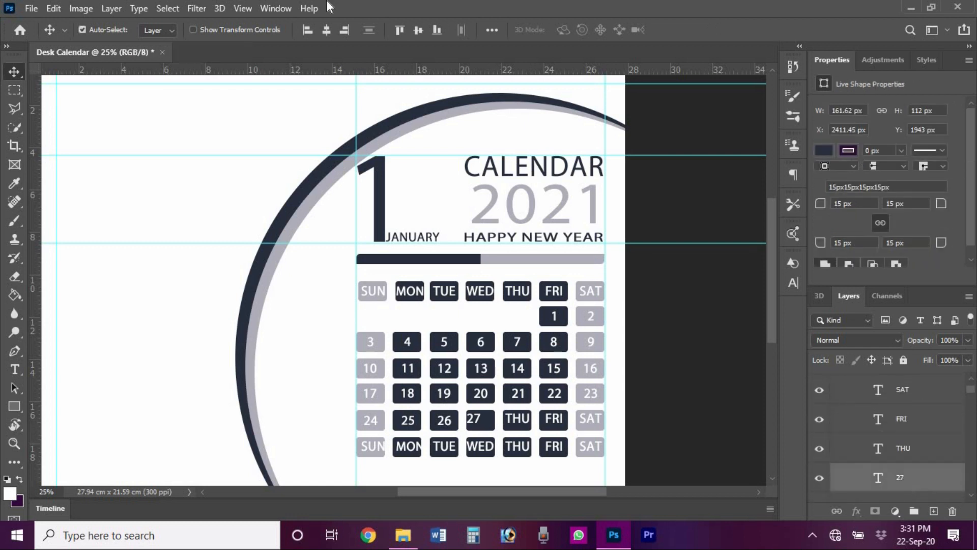
- Change the THU label to 28 and select it with its box
key("t")
double_click(516, 418)
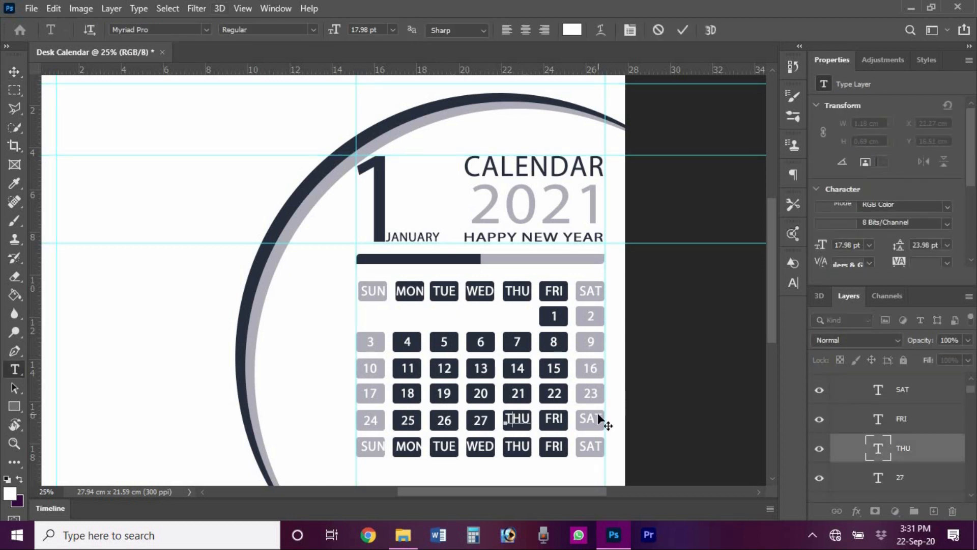
type("28")
key("ctrl+Return")
key("v")
left_click(525, 425, "ctrl")
left_click_drag(973, 428, 974, 390)
left_click(890, 401, "ctrl")
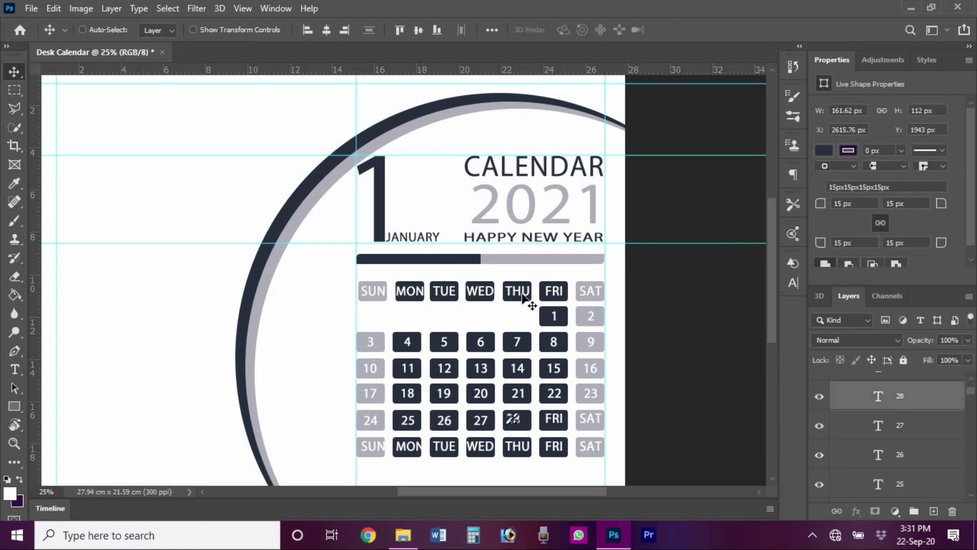
key("ctrl+d")
- Change the FRI label to 29 and centre it in its box
double_click(554, 418)
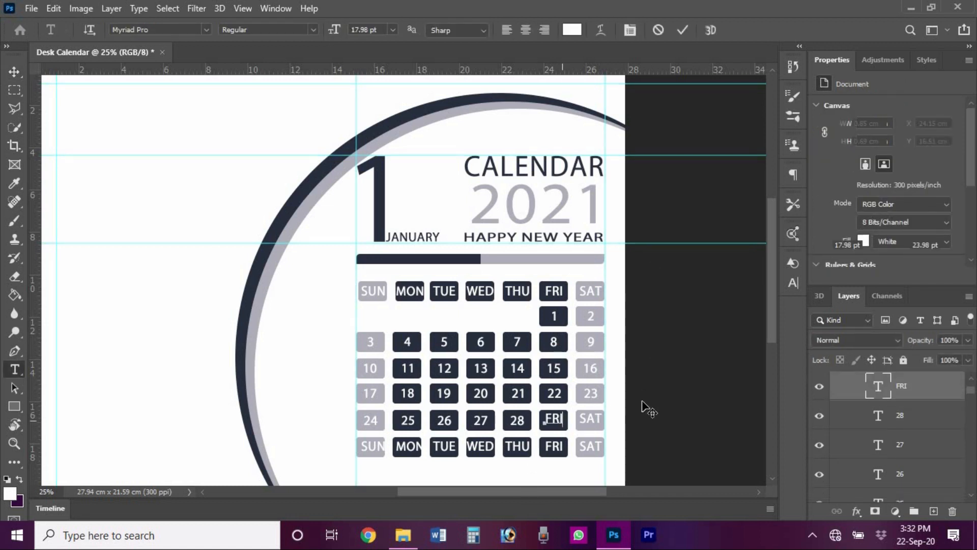
type("29")
left_click(682, 35)
key("v")
left_click(564, 423, "ctrl")
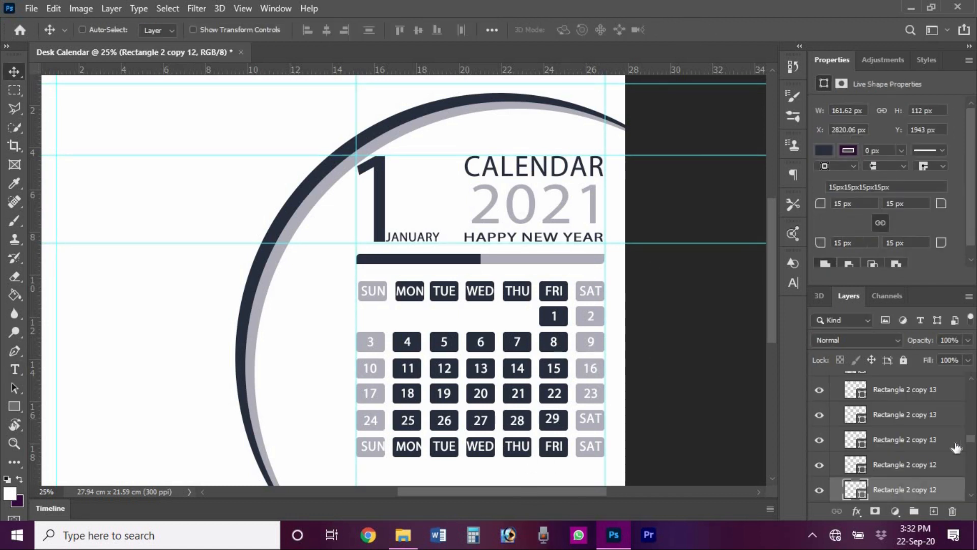
left_click_drag(971, 439, 973, 383)
left_click(933, 451, "ctrl")
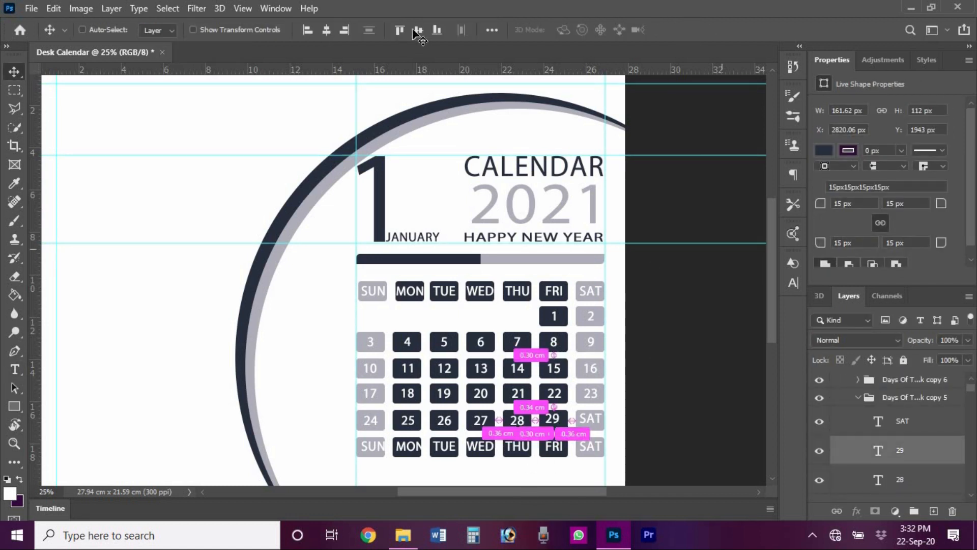
left_click(418, 31)
left_click(592, 469, "ctrl")
- Change the SAT label to 30 and select it with its grey box
key("t")
double_click(590, 418)
type("30")
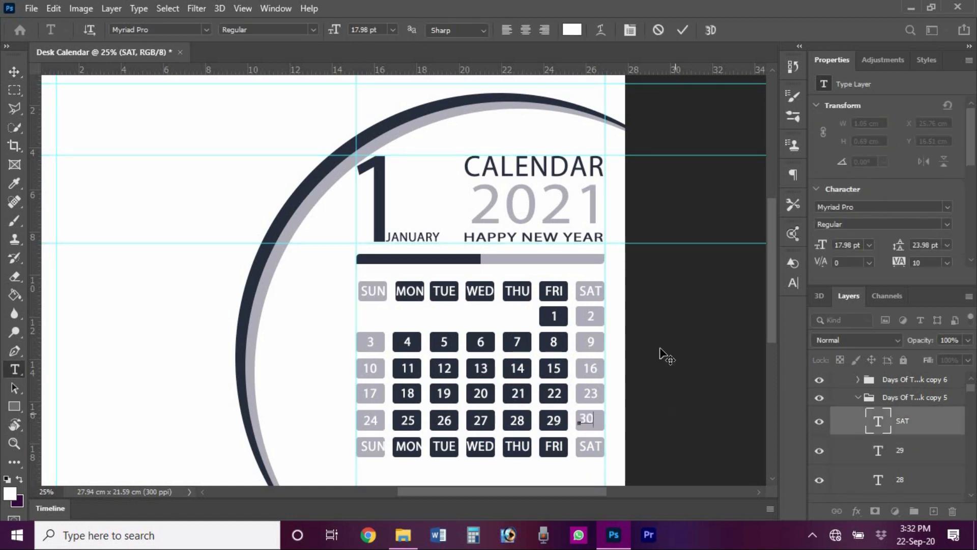
left_click(682, 34)
key("v")
left_click(595, 423, "ctrl")
scroll(932, 443, "up", 5)
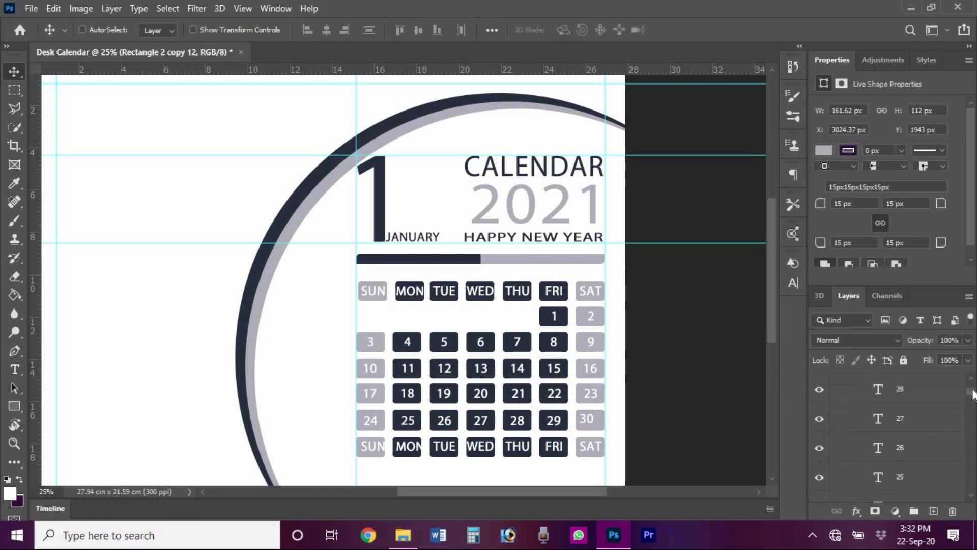
left_click(932, 443, "ctrl")
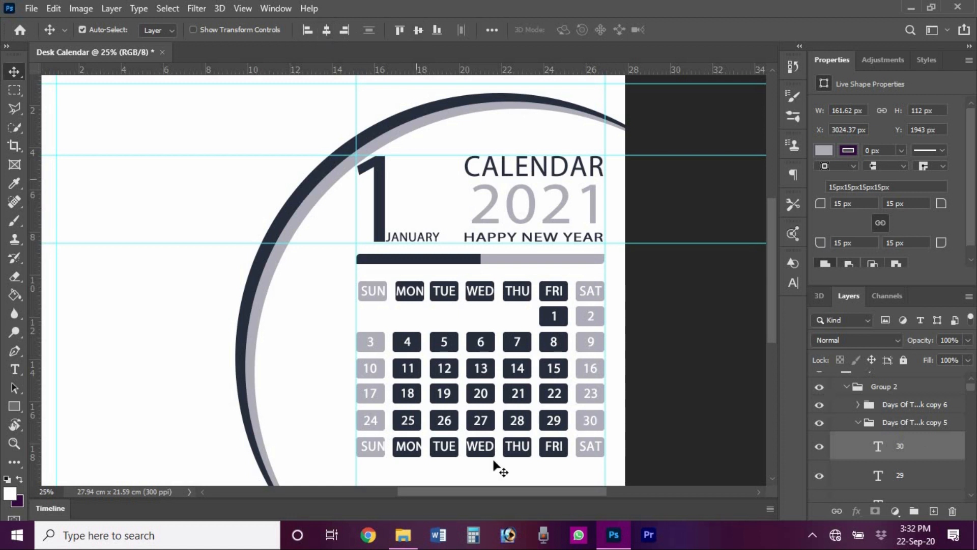
- Replace the SUN label in the last row with 31
left_click(376, 448)
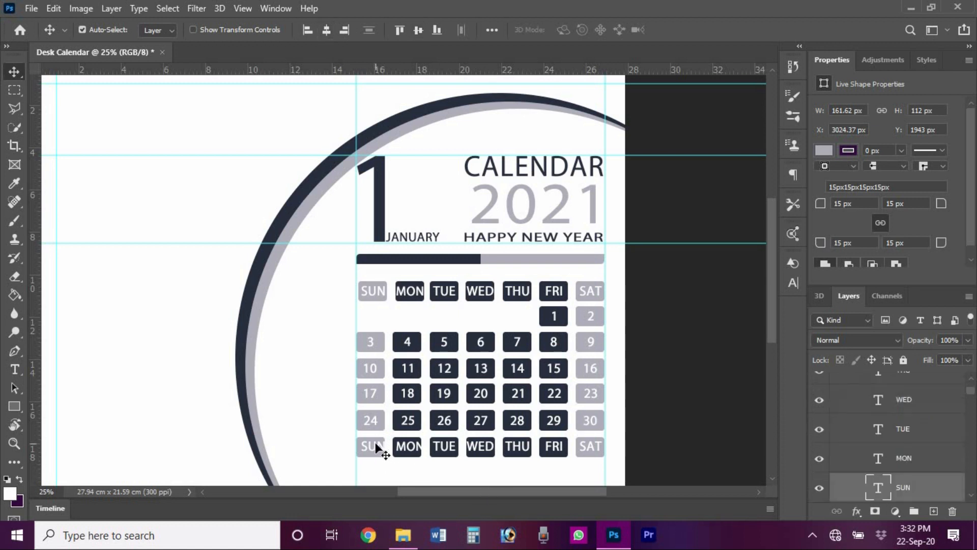
key("t")
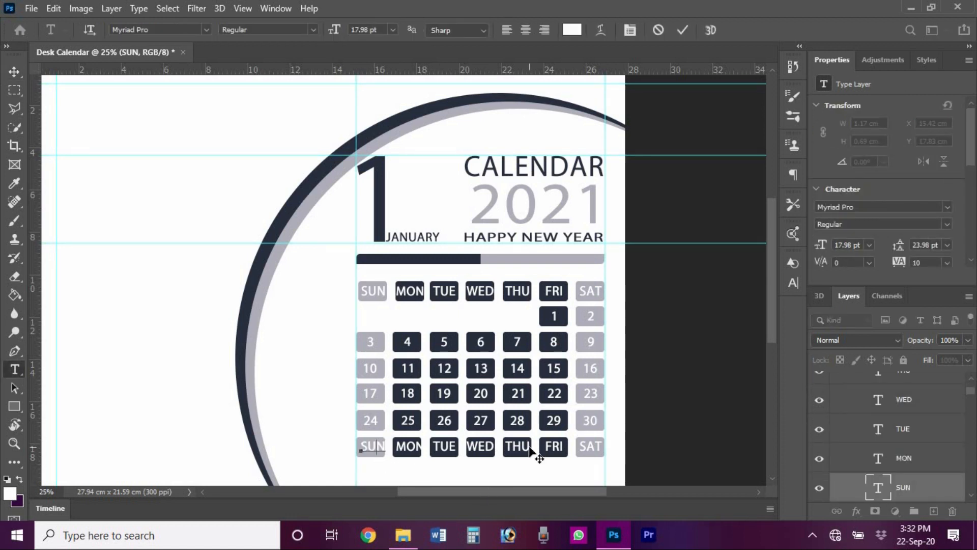
key("ctrl+a")
type("31")
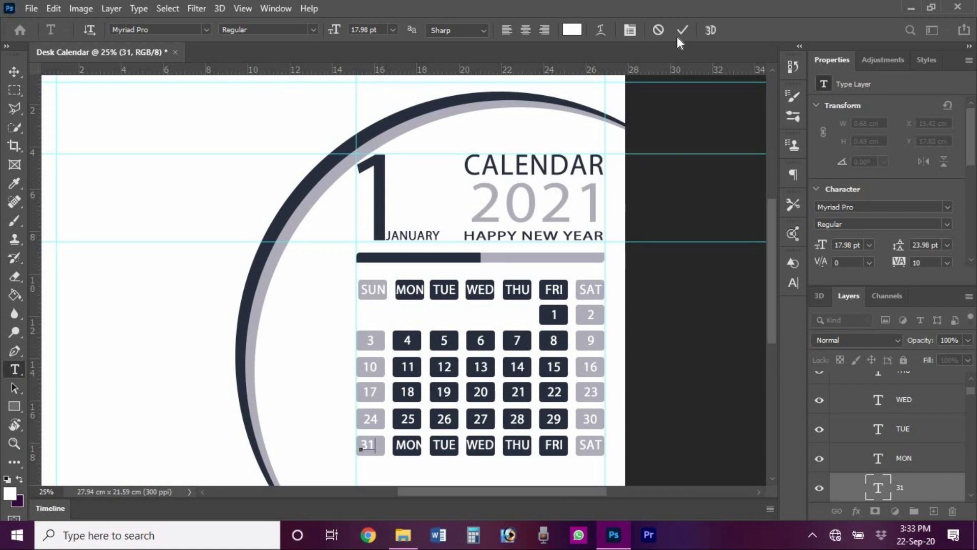
key("ctrl+Return")
key("v")
- Select the 31 text layer together with its box layer
left_click(387, 444, "ctrl")
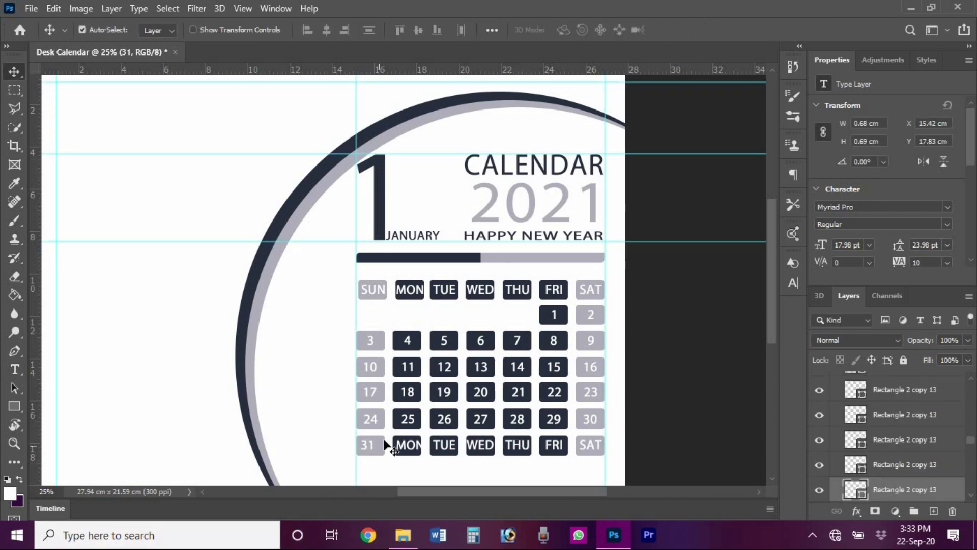
left_click_drag(971, 440, 972, 400)
left_click(972, 380)
left_click(972, 381)
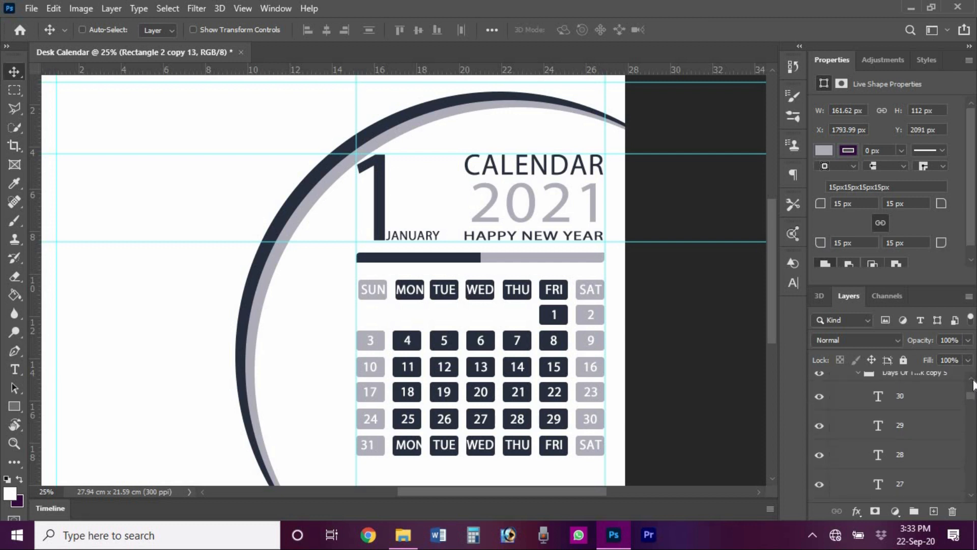
left_click(972, 380)
left_click(973, 380)
left_click(905, 391, "ctrl")
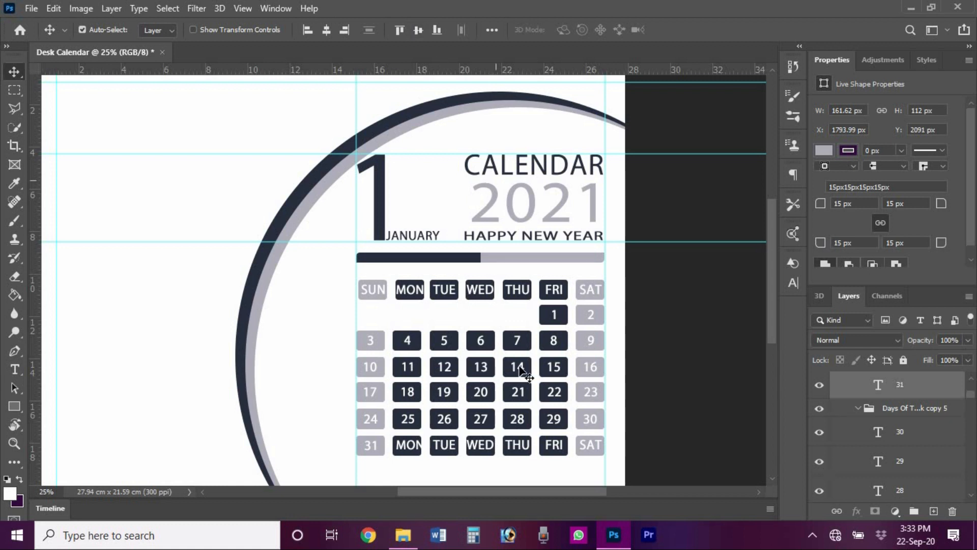
- Delete the extra MON and TUE labels and boxes and the WED label after 31
left_click(404, 446)
key("Delete")
left_click(415, 444)
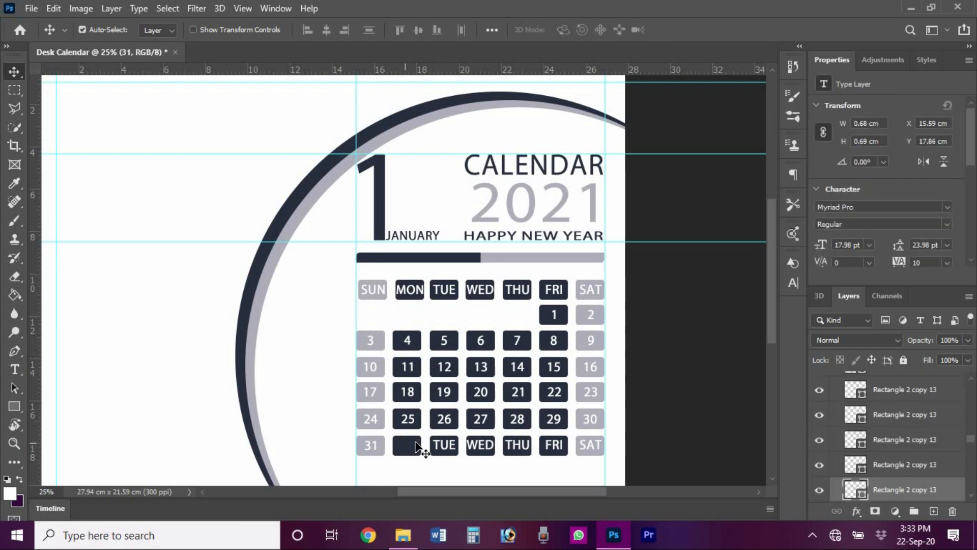
key("Delete")
left_click(440, 442)
key("Delete")
left_click(442, 446)
key("Delete")
left_click(481, 446)
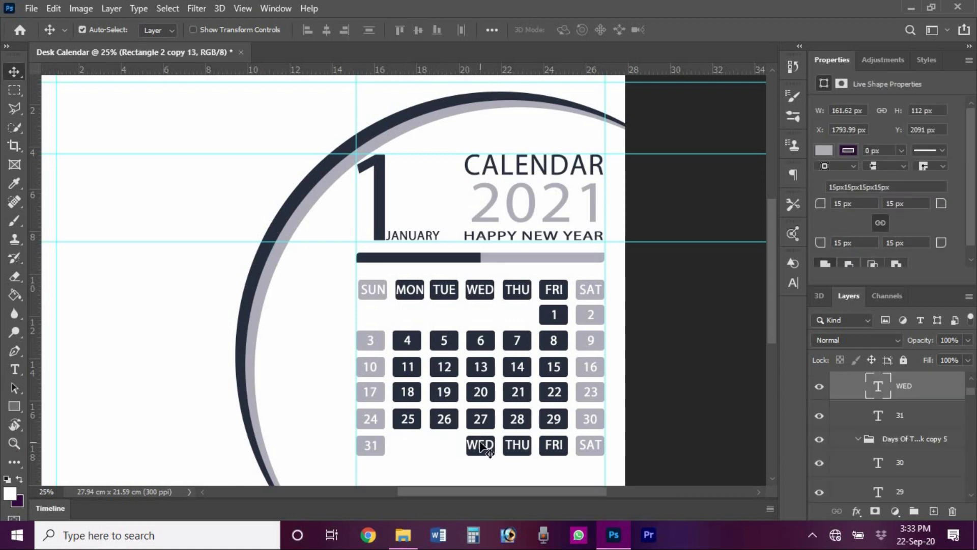
key("Delete")
- Delete the remaining WED box and the THU, FRI and SAT labels and boxes
key("Delete")
left_click(517, 445)
key("Delete")
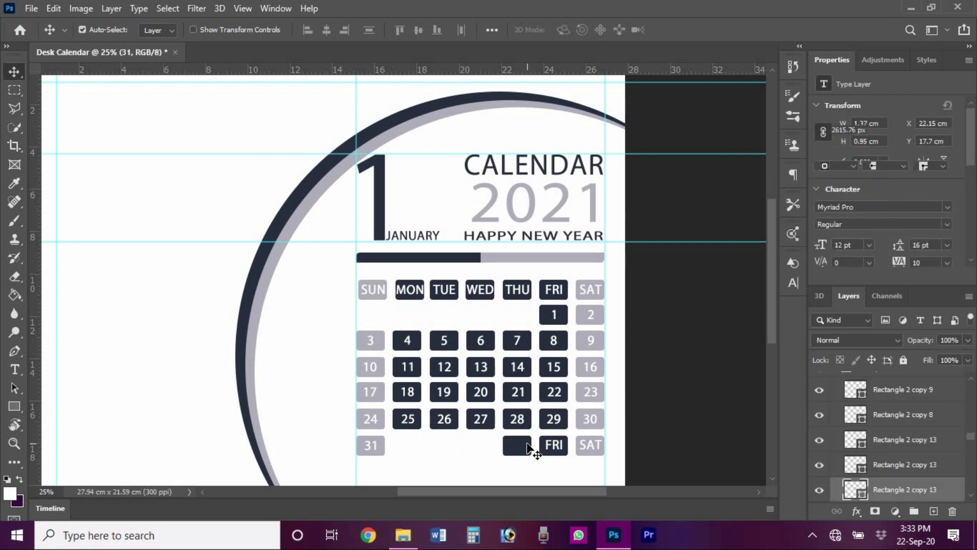
left_click(524, 448)
key("Delete")
left_click(554, 444)
key("Delete")
left_click(555, 445)
key("Delete")
left_click(588, 444)
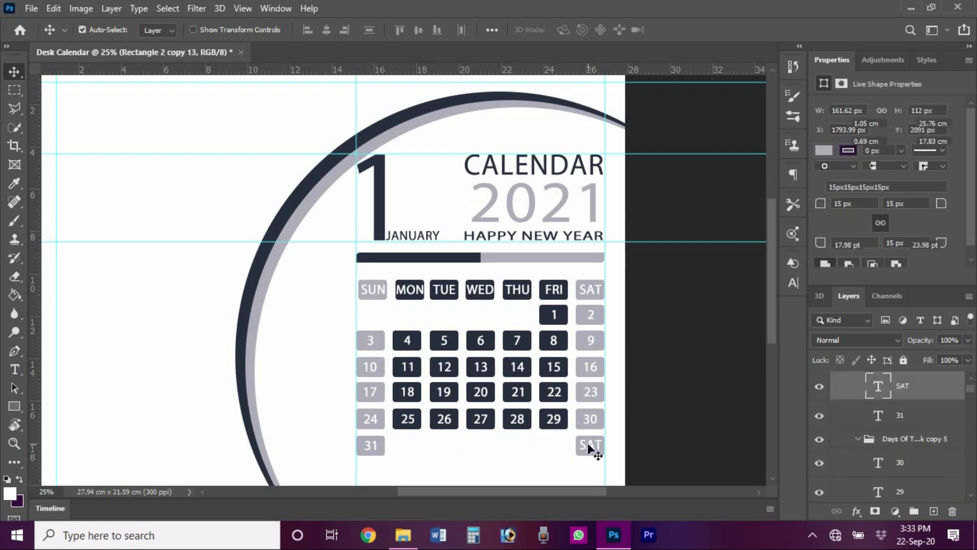
key("Delete")
left_click(588, 445)
key("Delete")
left_click(14, 443)
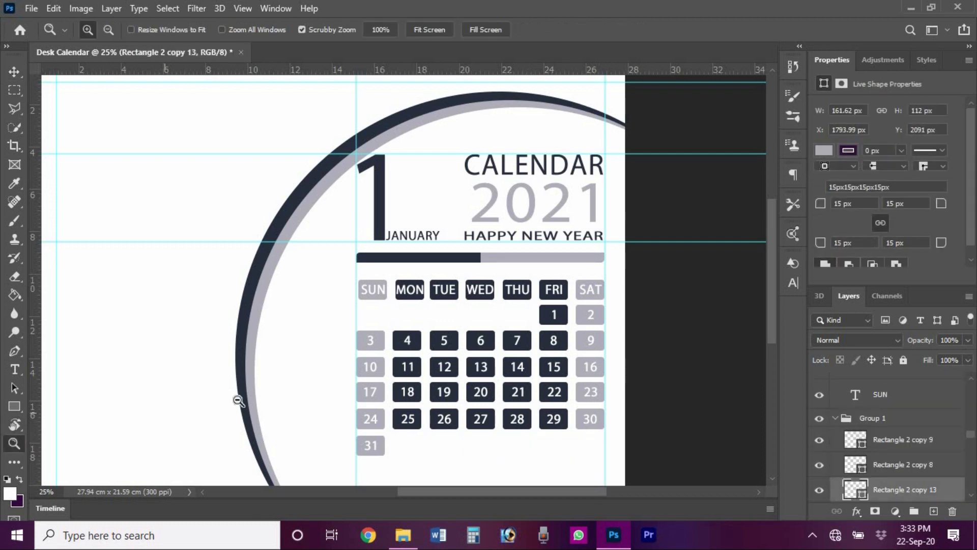
- Duplicate the navy-and-grey bar (Rectangle 1 and its copy) and place the copy below the date grid
left_click(483, 288, "alt")
key("v")
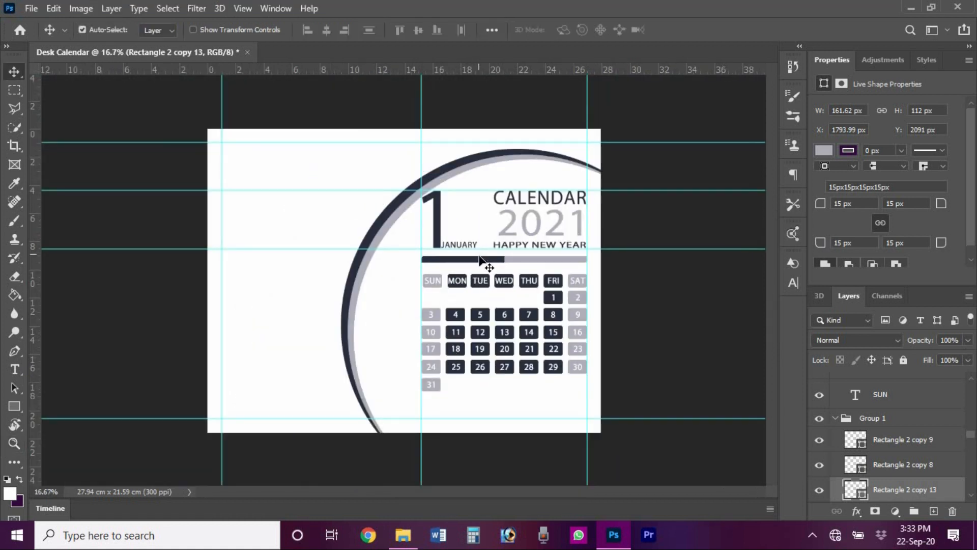
left_click(484, 259)
left_click(972, 495)
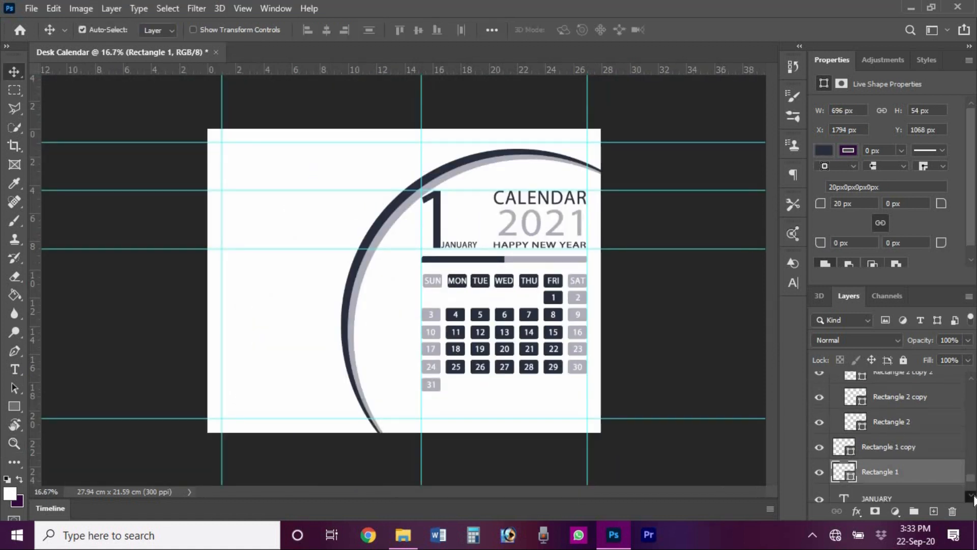
left_click(887, 448, "shift")
key("ctrl")
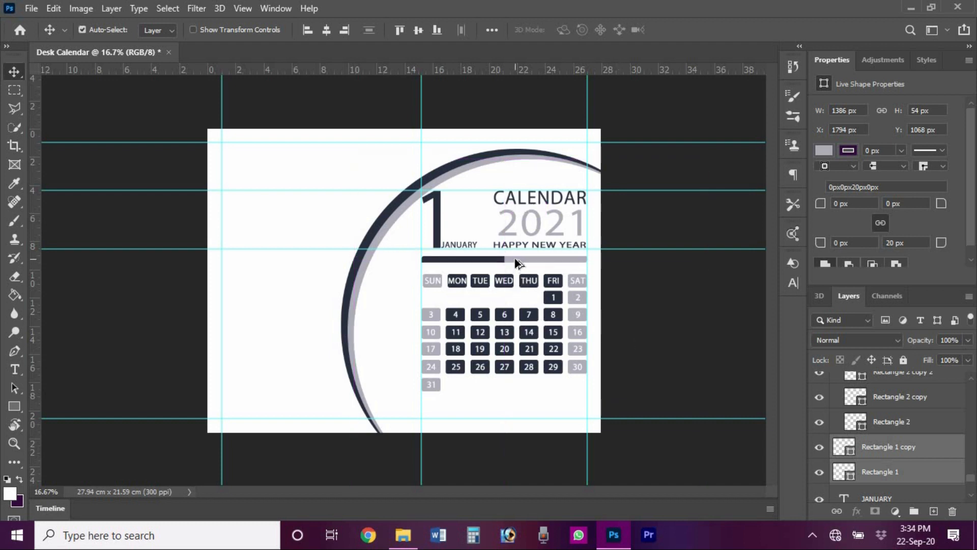
left_click_drag(514, 259, 516, 405)
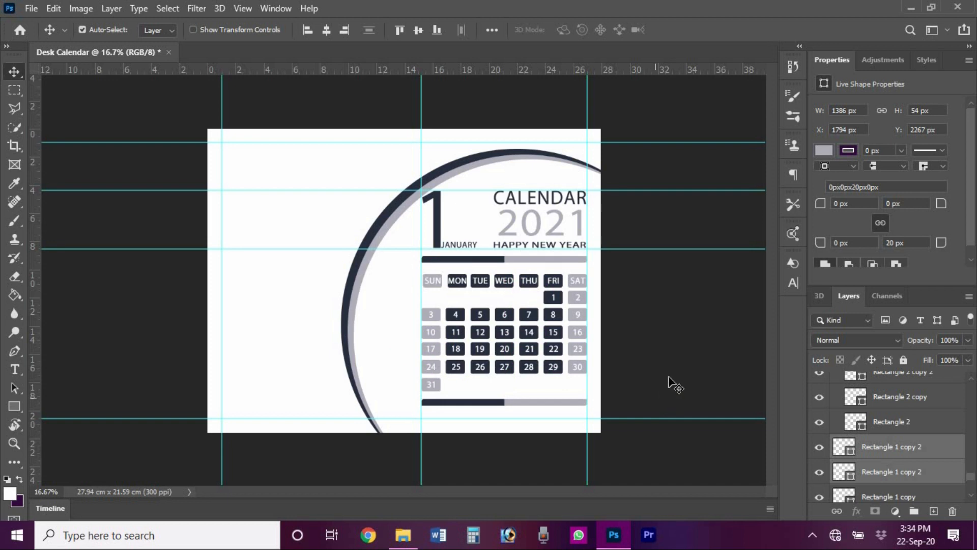
left_click(681, 355)
mouse_move(403, 534)
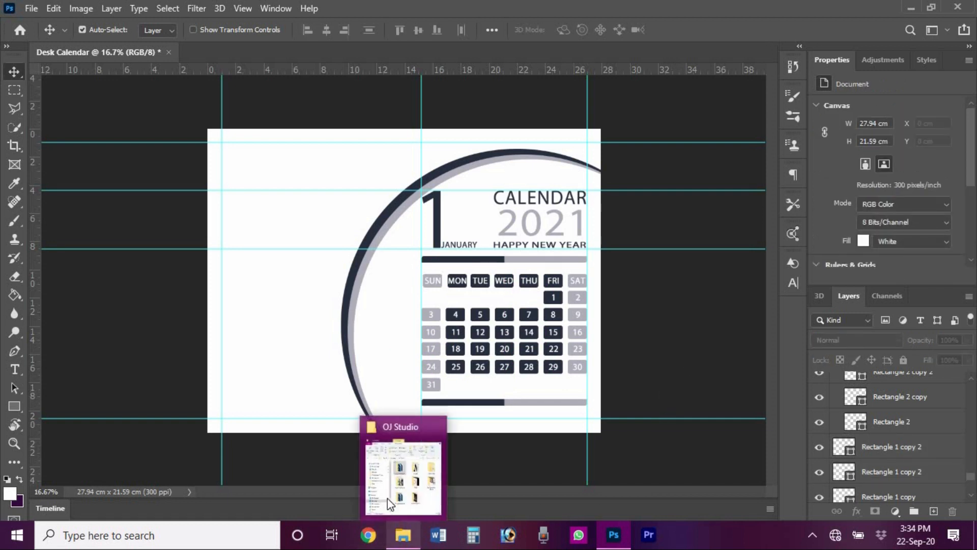
left_click(387, 496)
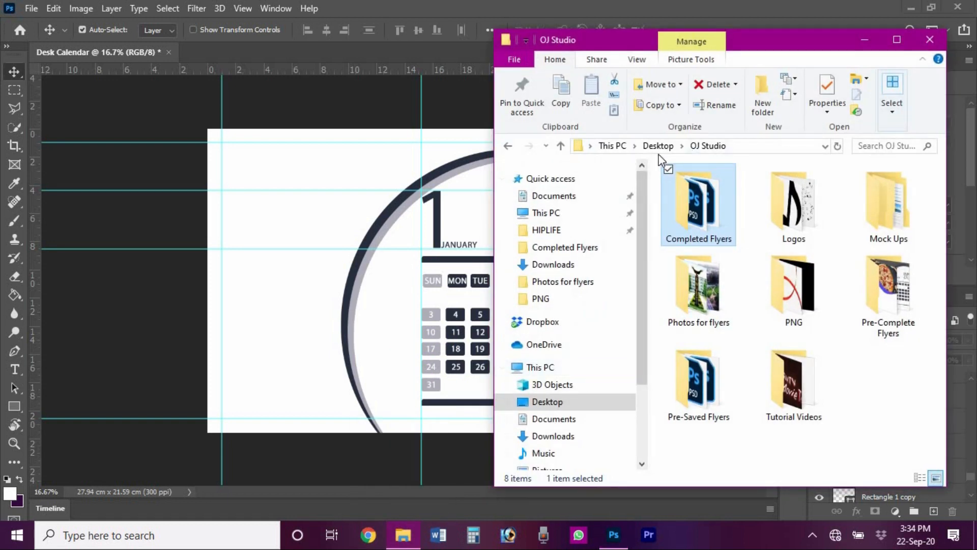
double_click(712, 302)
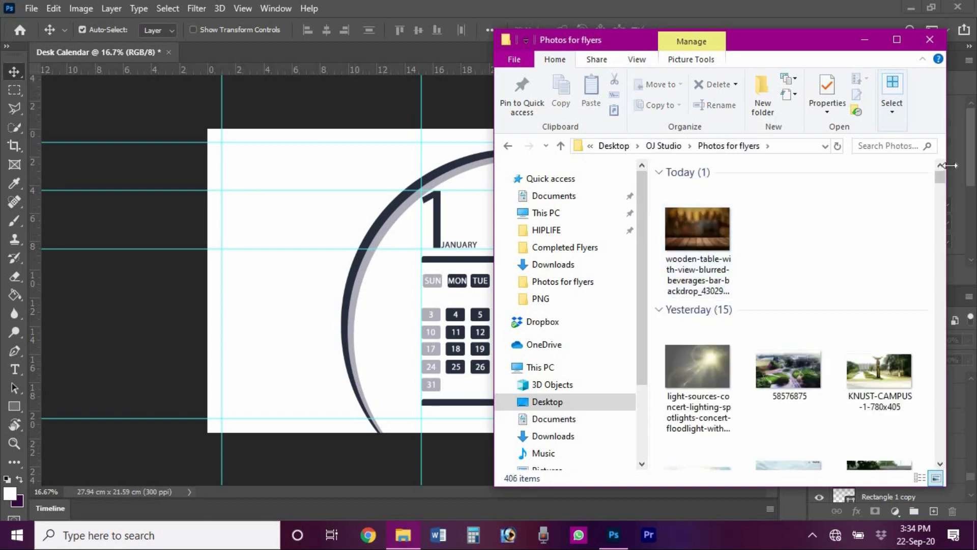
left_click_drag(941, 179, 939, 359)
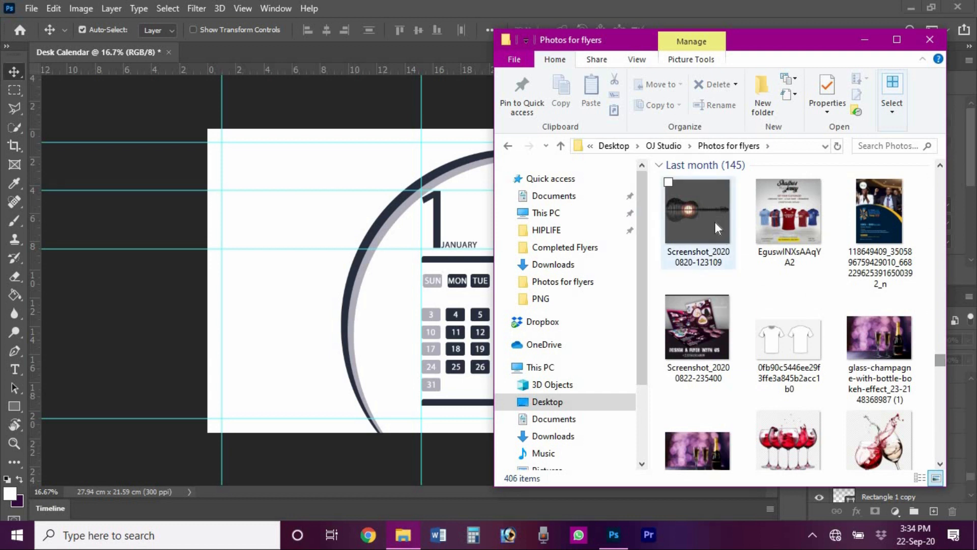
left_click_drag(710, 218, 334, 224)
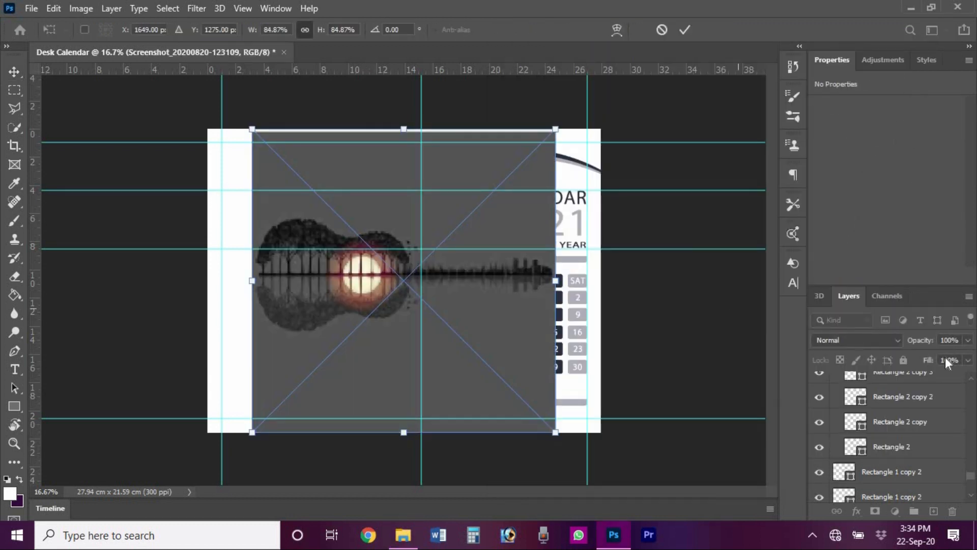
- Move the guitar photo layer just above Background and enlarge it to about 28 cm
left_click_drag(971, 481, 971, 376)
left_click_drag(905, 443, 912, 546)
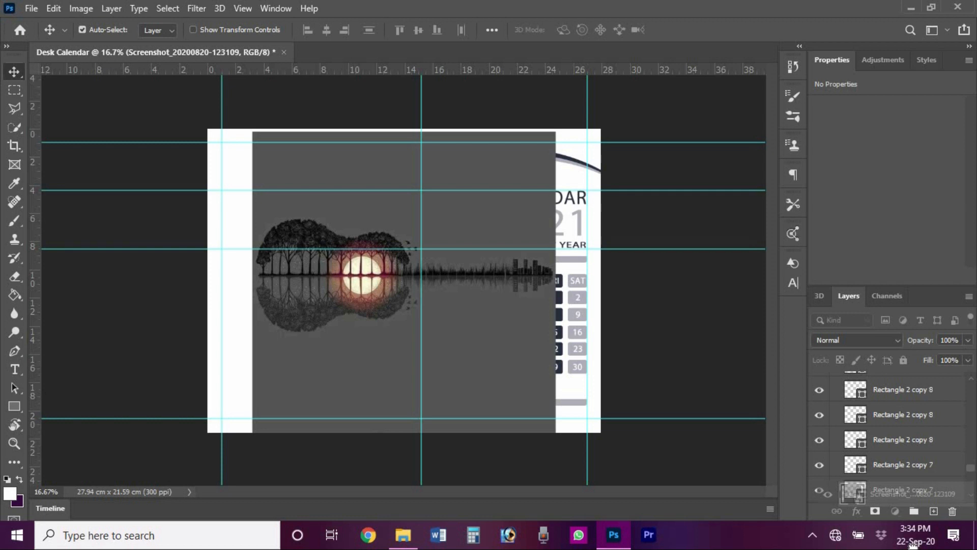
left_click_drag(912, 546, 860, 479)
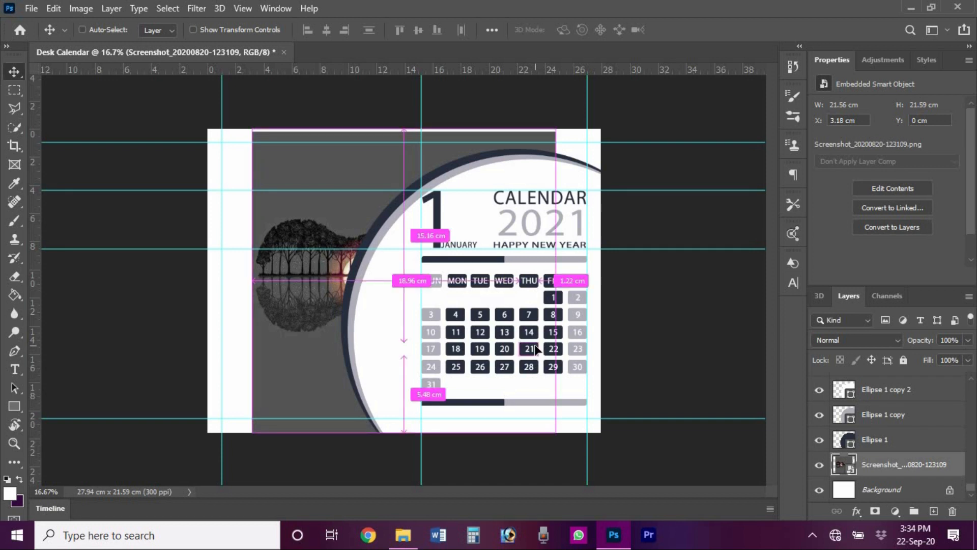
key("ctrl+t")
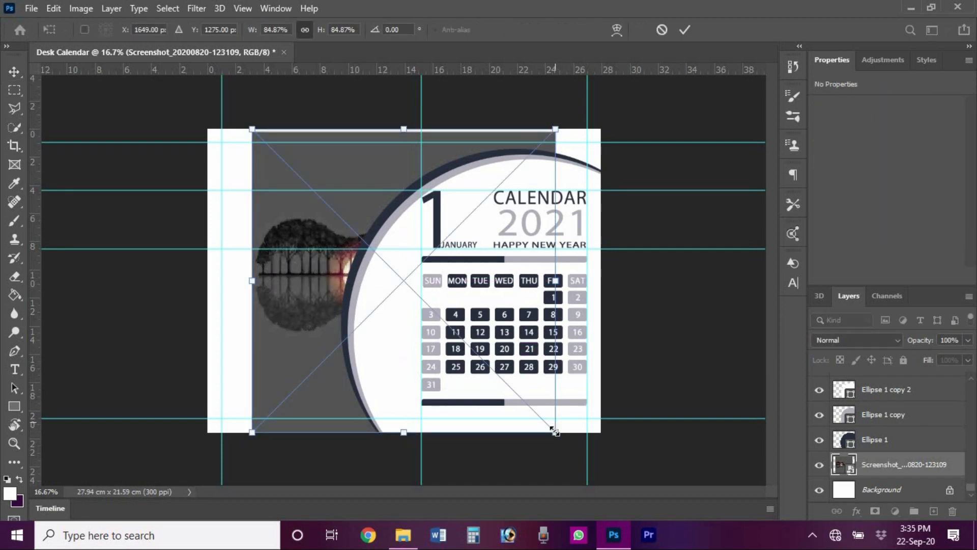
left_click_drag(560, 436, 617, 453)
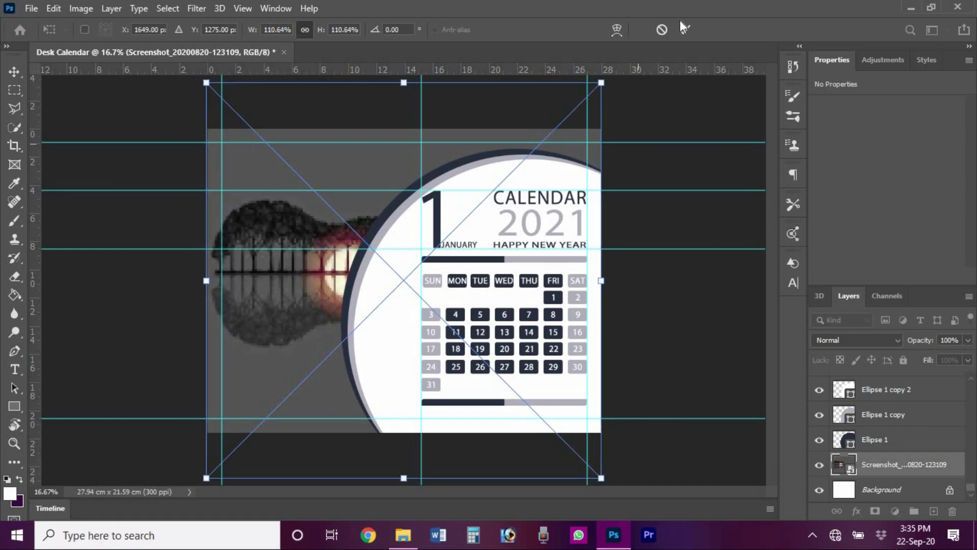
left_click(685, 31)
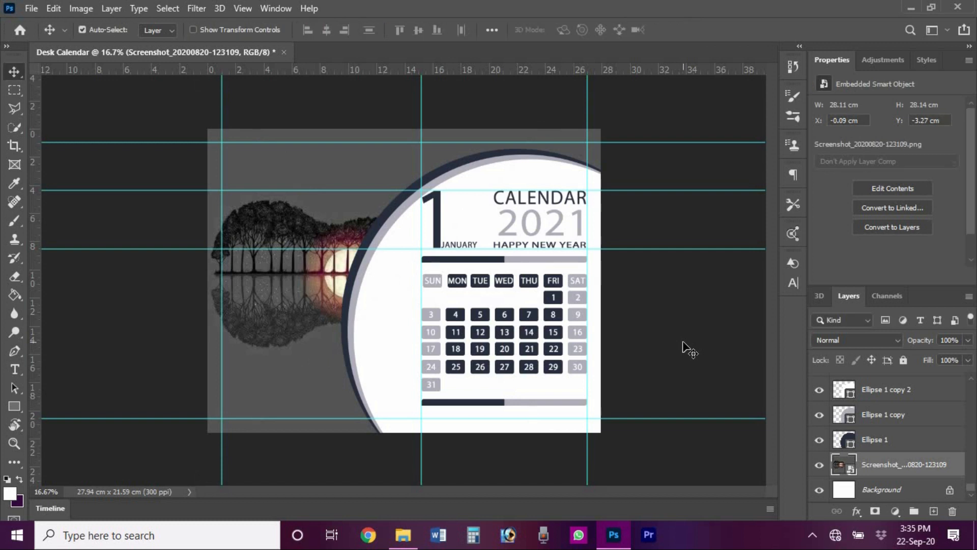
left_click(684, 340)
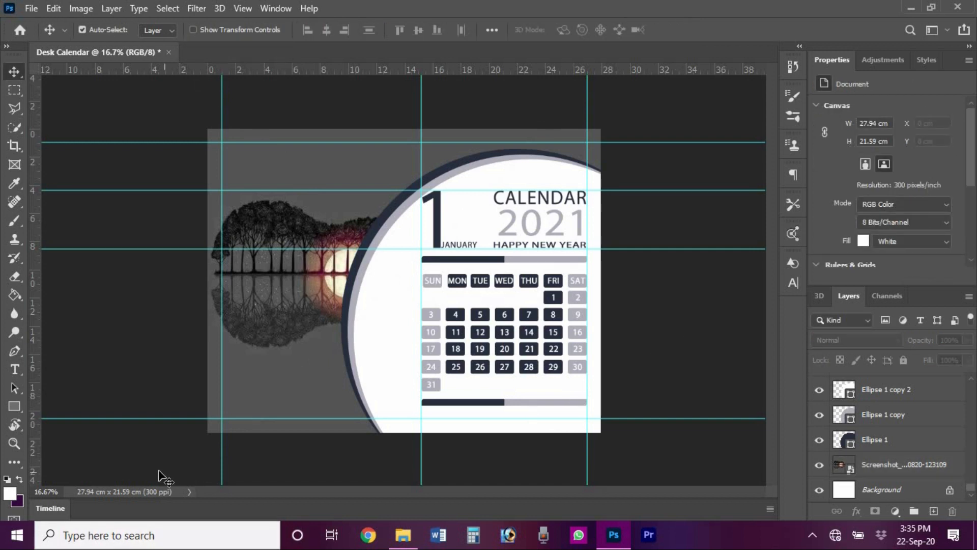
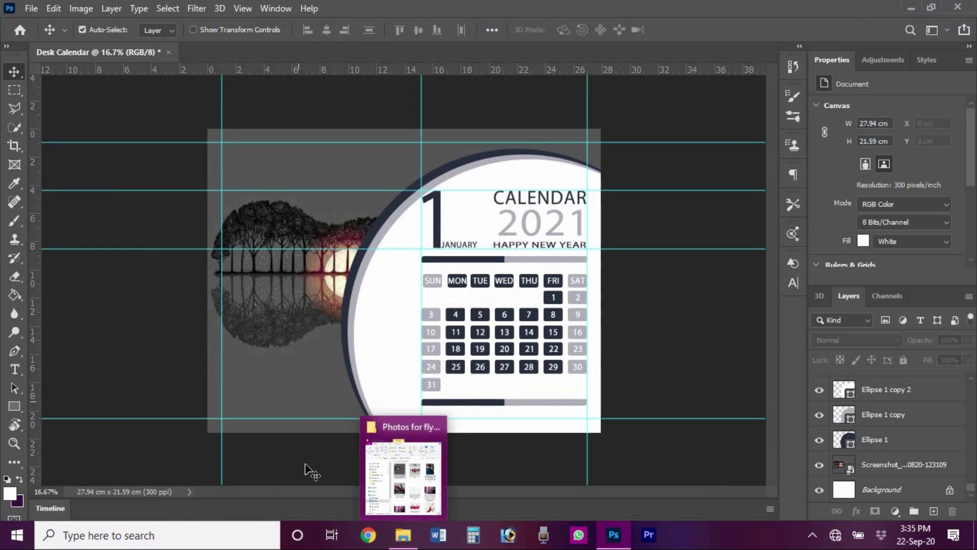
- Drag the twitter logo png from the PNG icons folder onto the calendar page
left_click(403, 534)
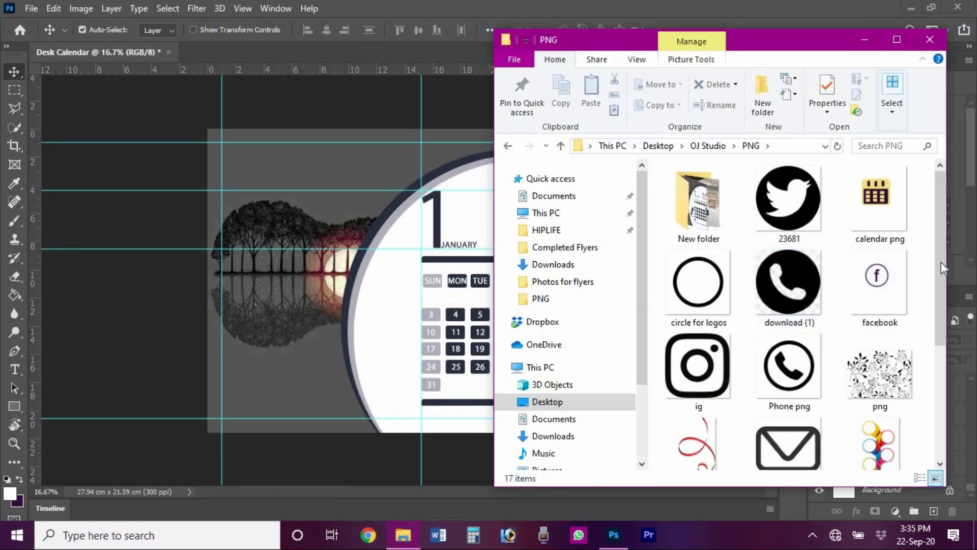
left_click_drag(942, 262, 929, 410)
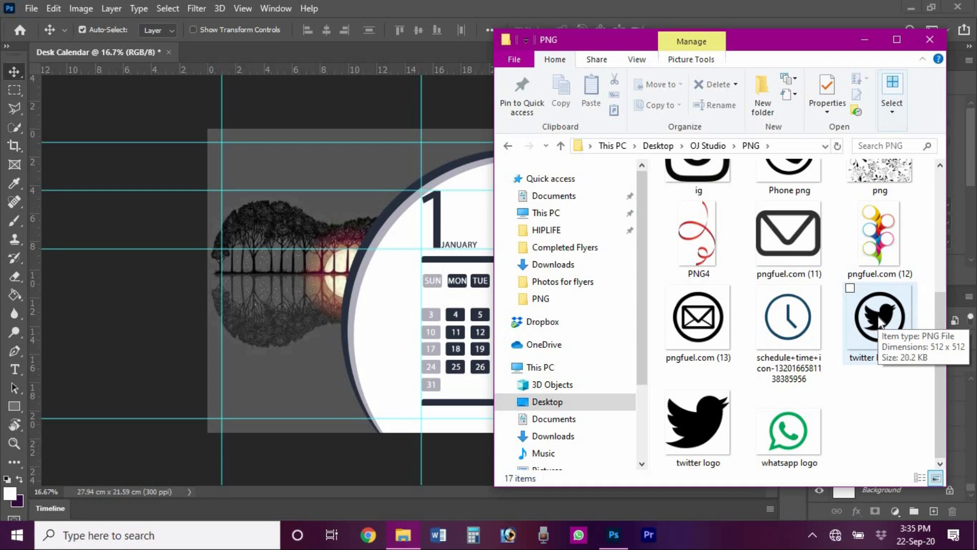
left_click_drag(878, 316, 376, 361)
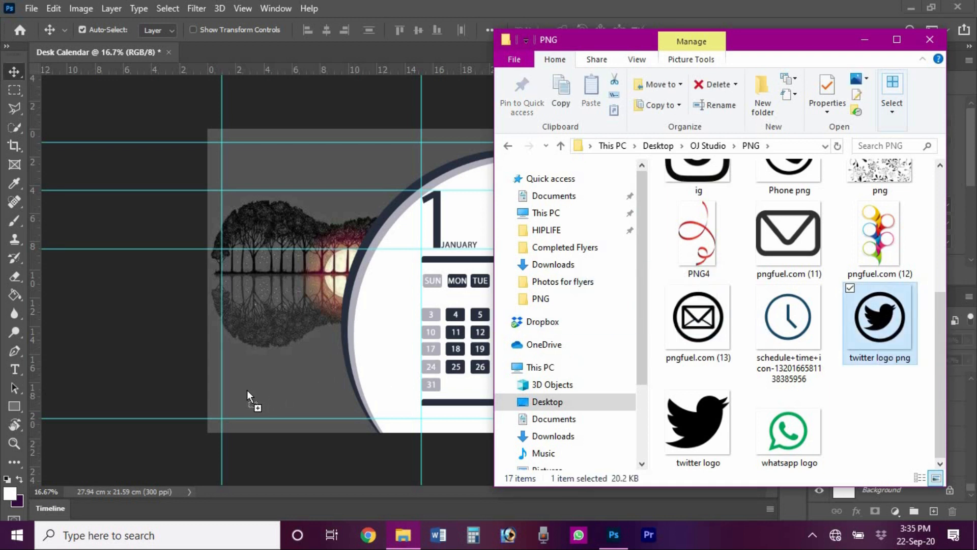
left_click_drag(247, 390, 246, 390)
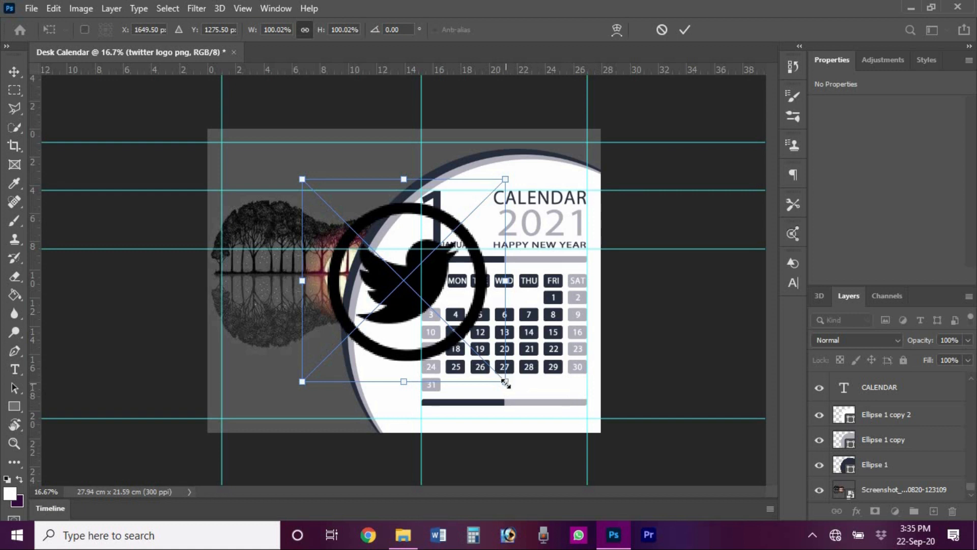
- Shrink the Twitter logo to 8.61% at lower left; add guides at 16.92 cm, 18.08 cm and 2.16 cm
left_click_drag(483, 362, 448, 326)
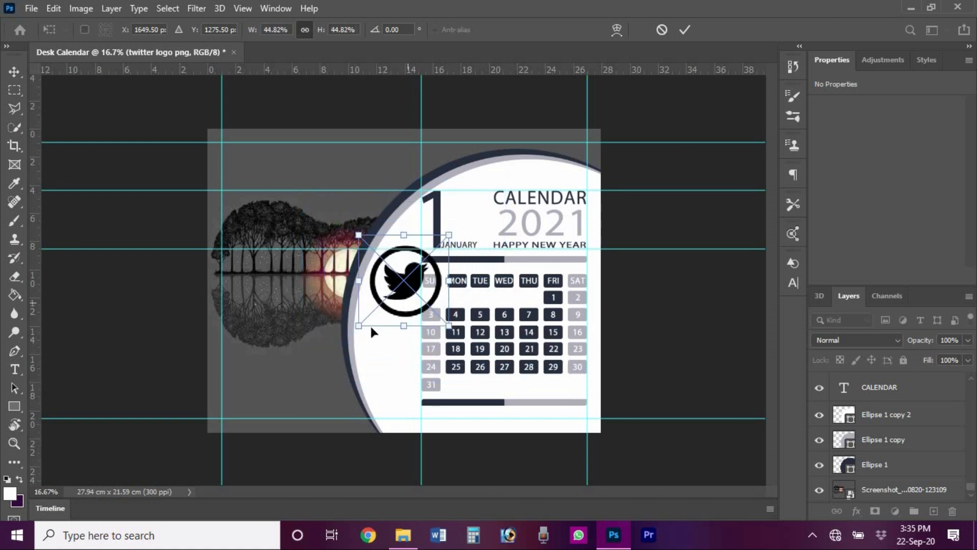
left_click_drag(370, 324, 258, 389)
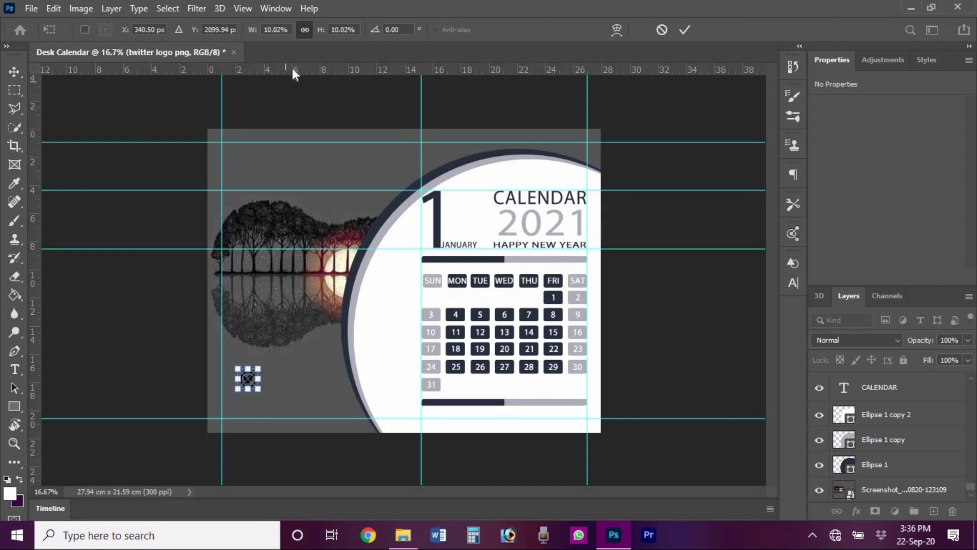
left_click_drag(295, 84, 282, 402)
left_click_drag(300, 71, 275, 385)
left_click_drag(309, 71, 286, 366)
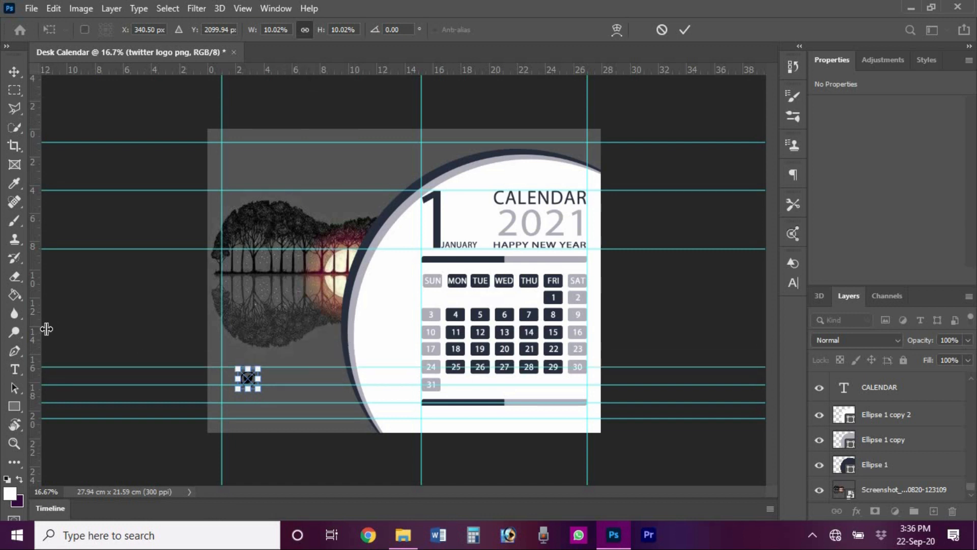
left_click_drag(46, 328, 233, 380)
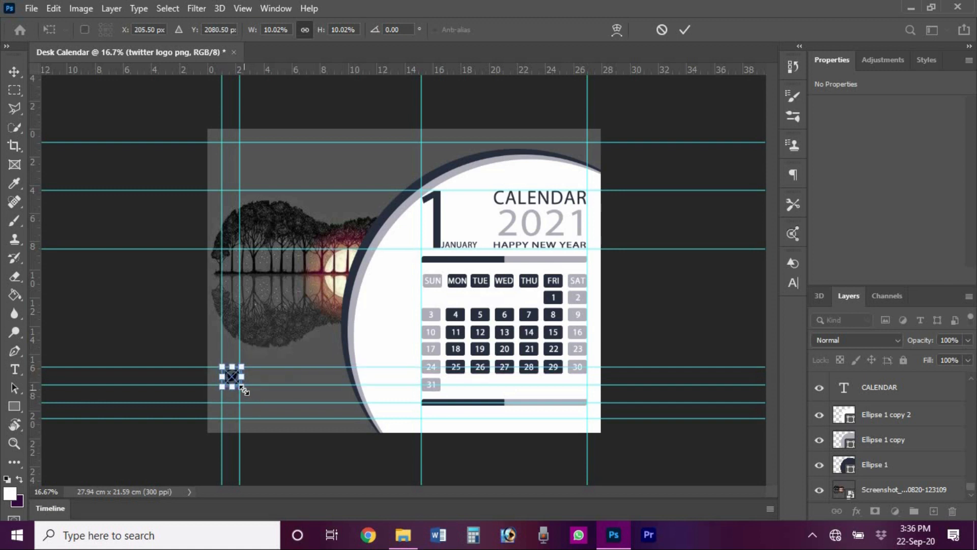
left_click(685, 29)
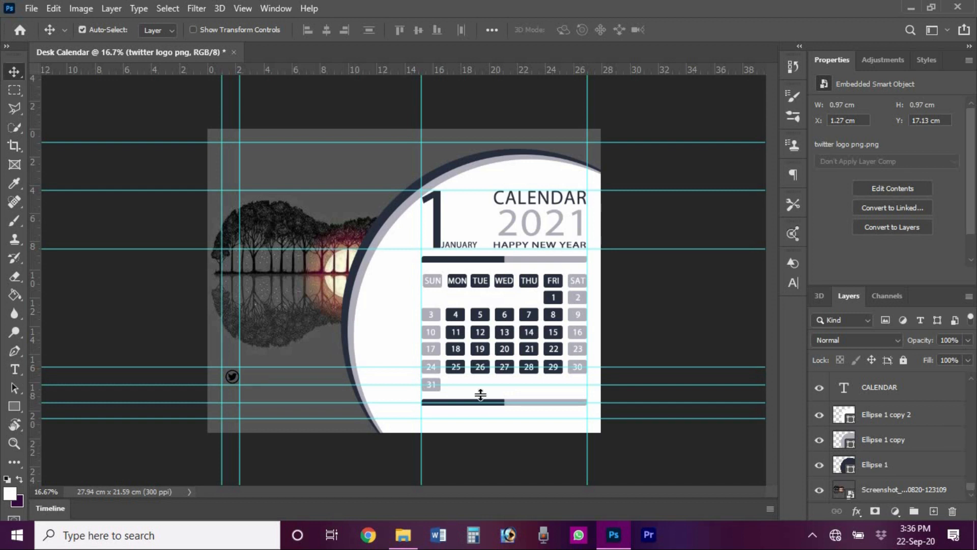
- Give the twitter logo layer a white (#ffffff) Color Overlay through Blending Options
scroll(972, 487, "up", 10)
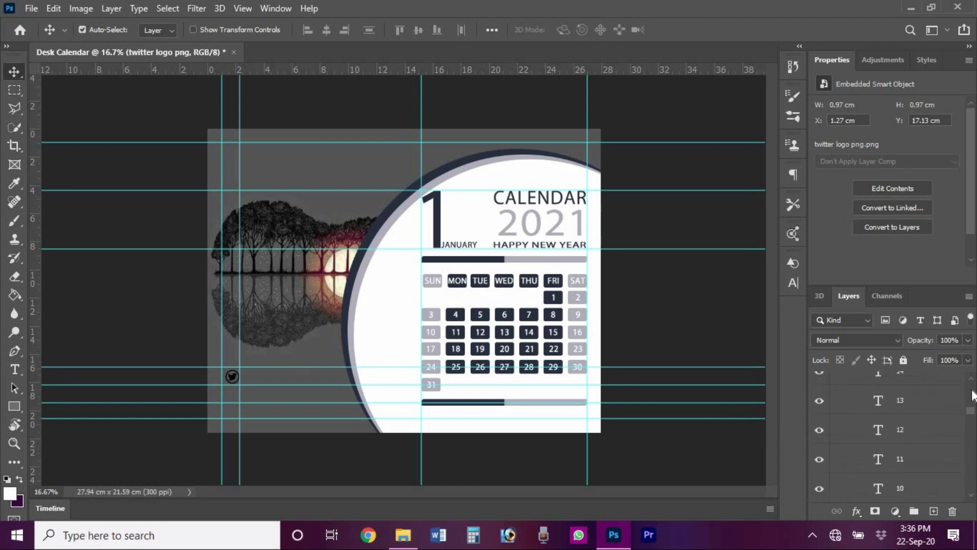
right_click(881, 385)
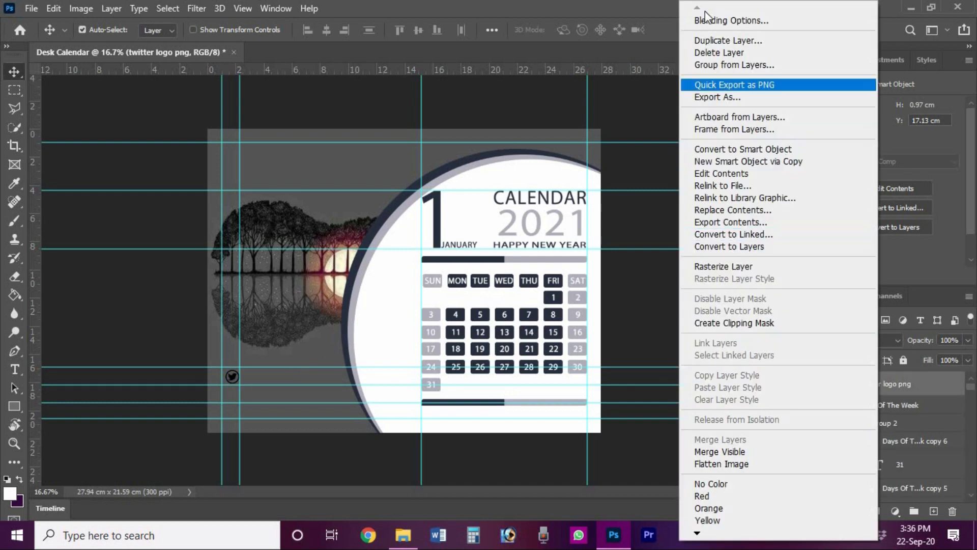
left_click(706, 20)
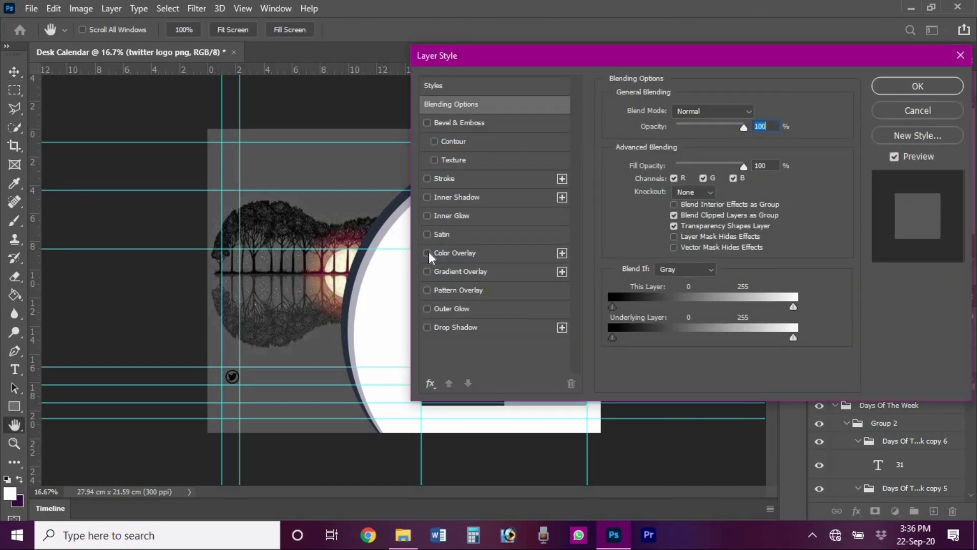
left_click(428, 254)
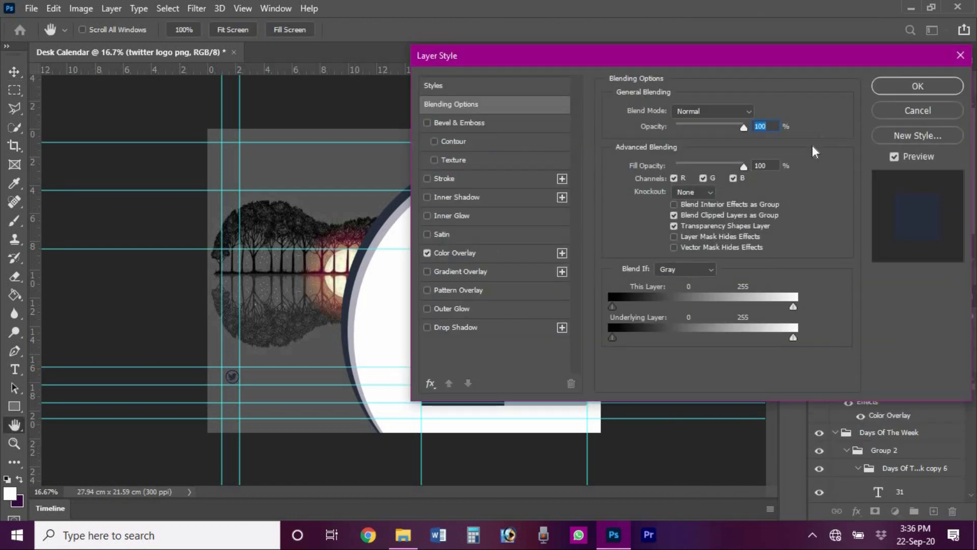
left_click(473, 251)
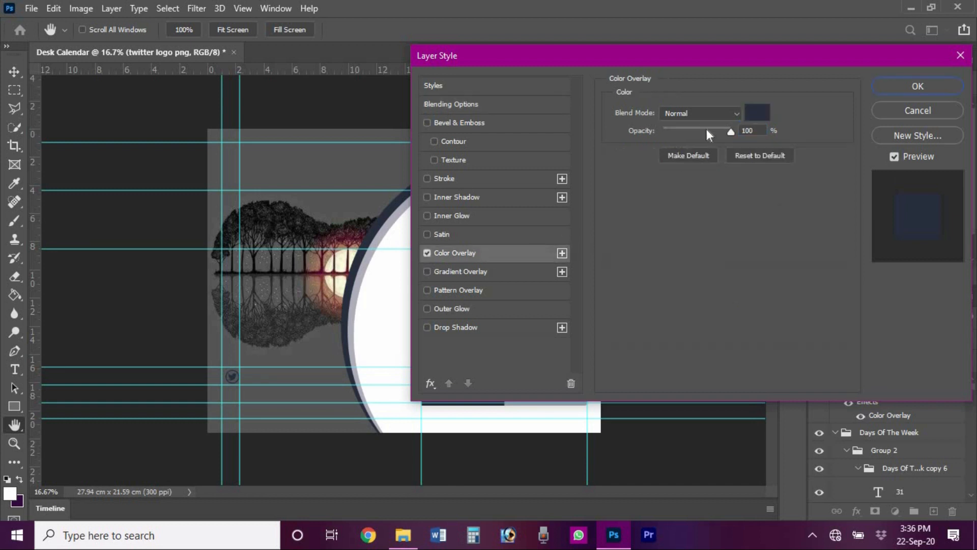
left_click_drag(660, 223, 584, 147)
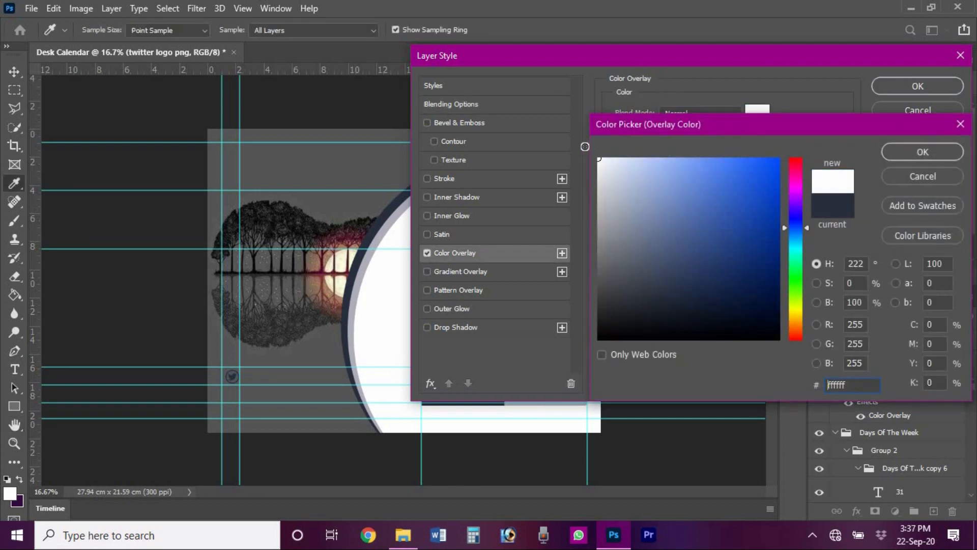
left_click(923, 152)
left_click(894, 84)
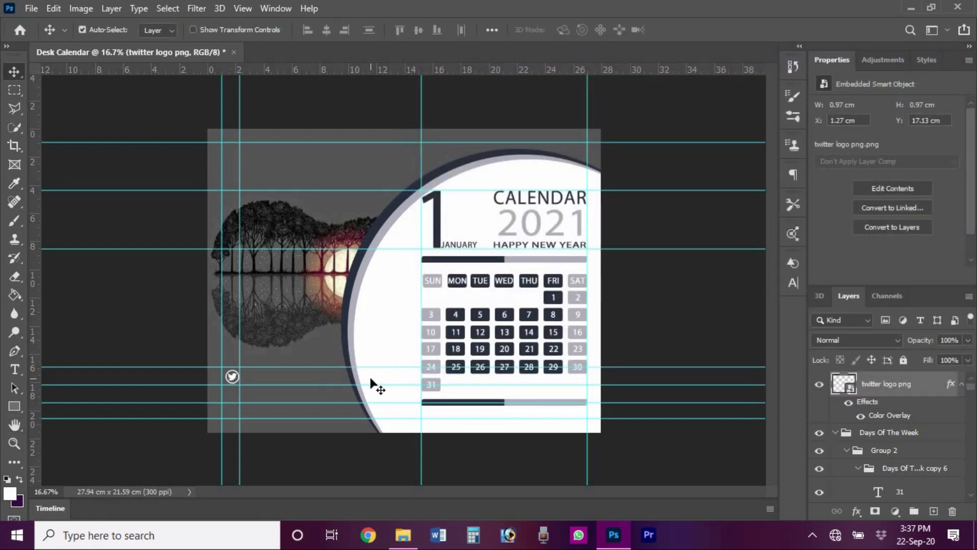
- Nudge the Twitter icon left and zoom in to 50% around it
key("Left")
key("Left")
key("Left")
key("Left")
key("Left")
key("Left")
key("Left")
left_click(12, 447)
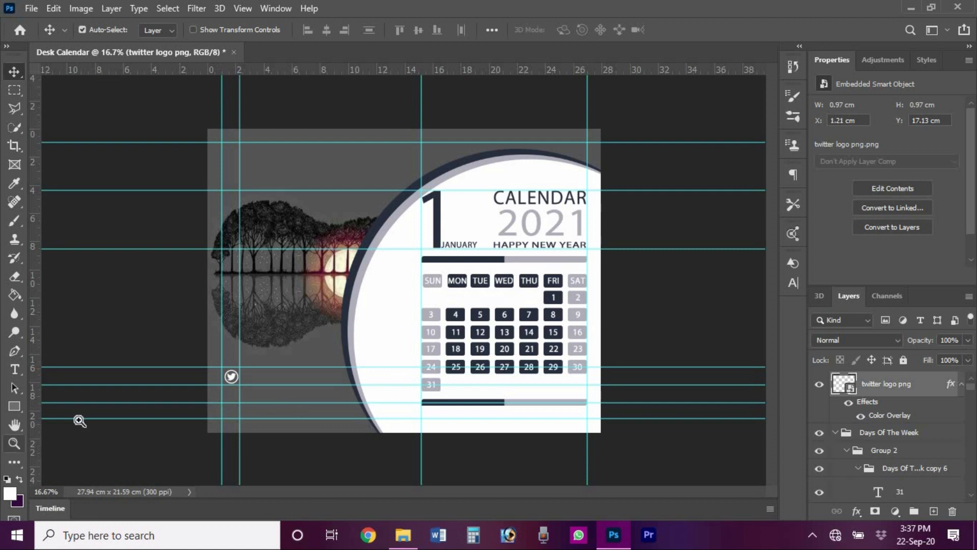
left_click(233, 387)
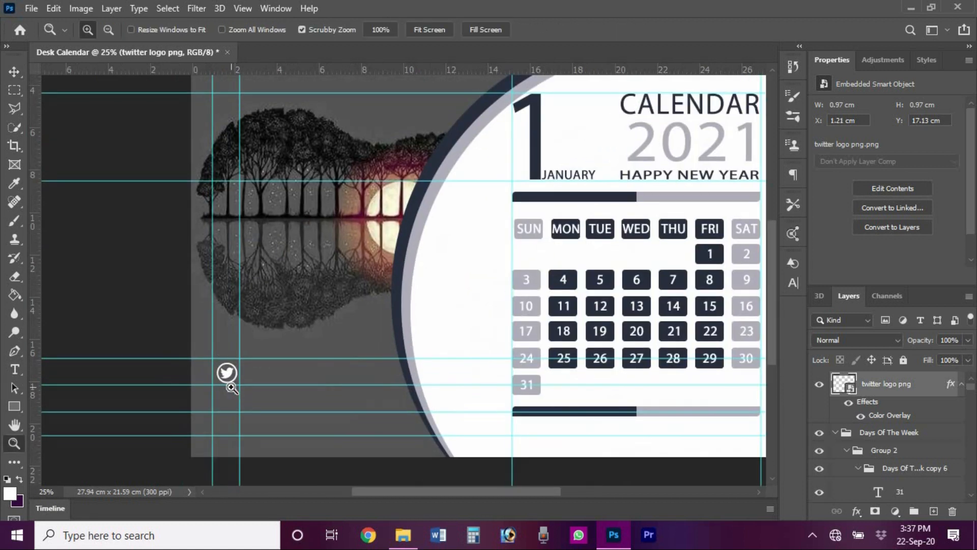
left_click(231, 387)
left_click(233, 379)
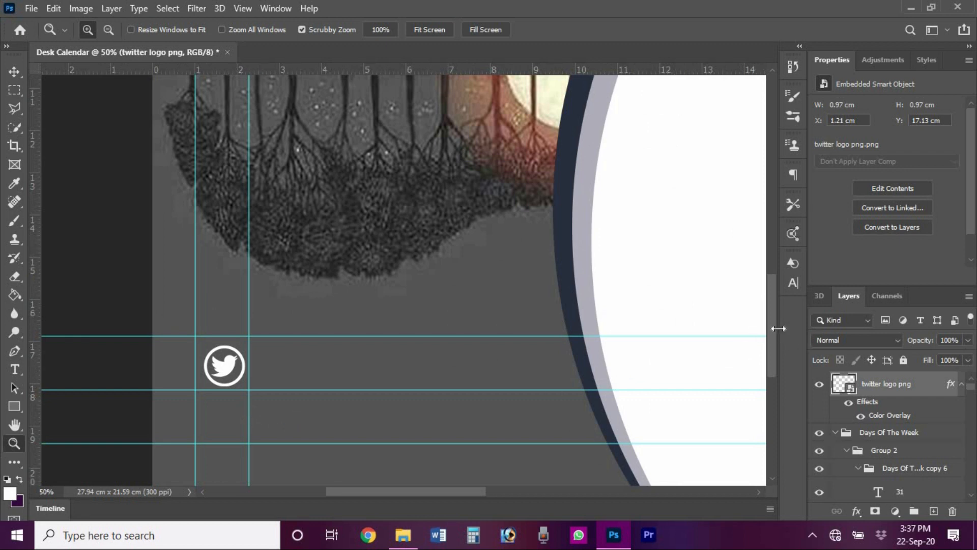
- Enlarge the Twitter icon from its centre to 1.19 cm square (10.60%)
left_click_drag(771, 337, 771, 359)
key("ctrl+t")
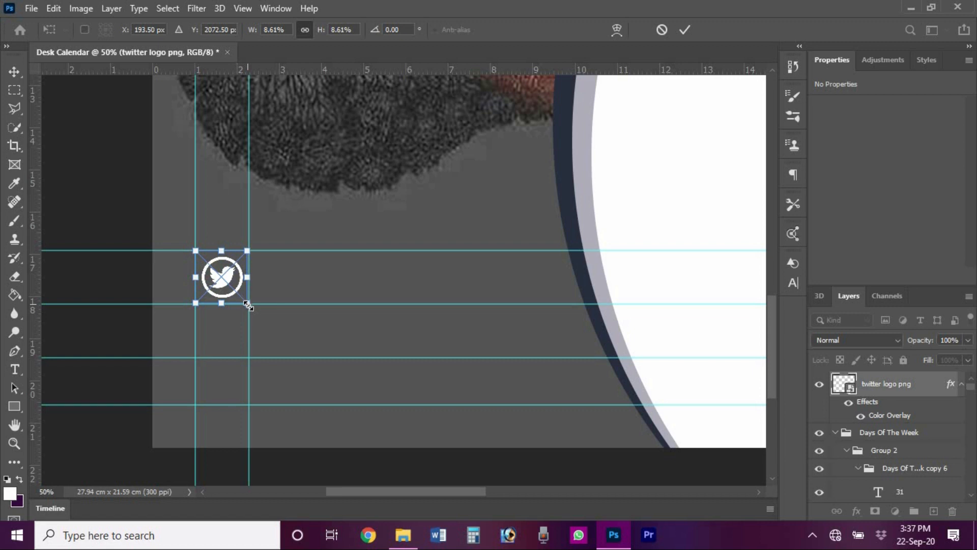
left_click_drag(248, 305, 253, 313)
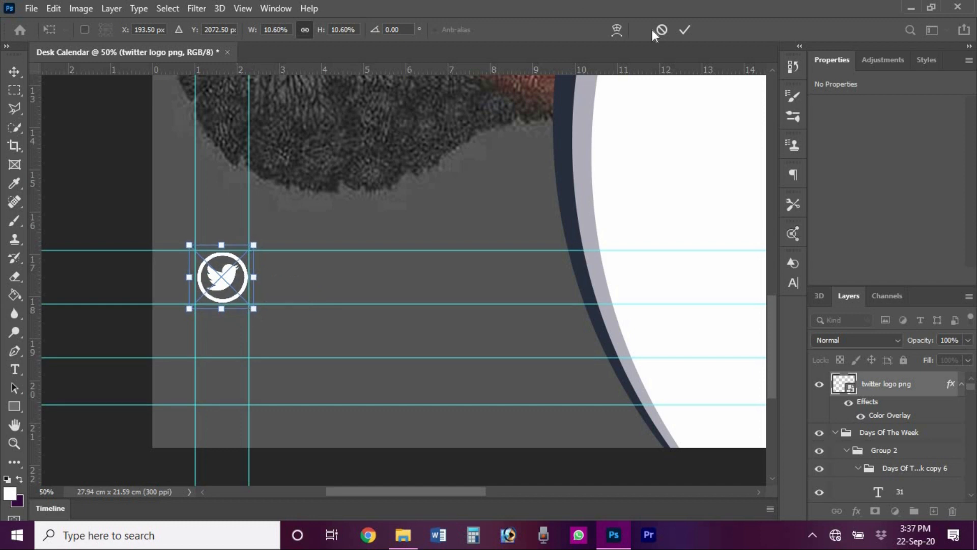
left_click(684, 32)
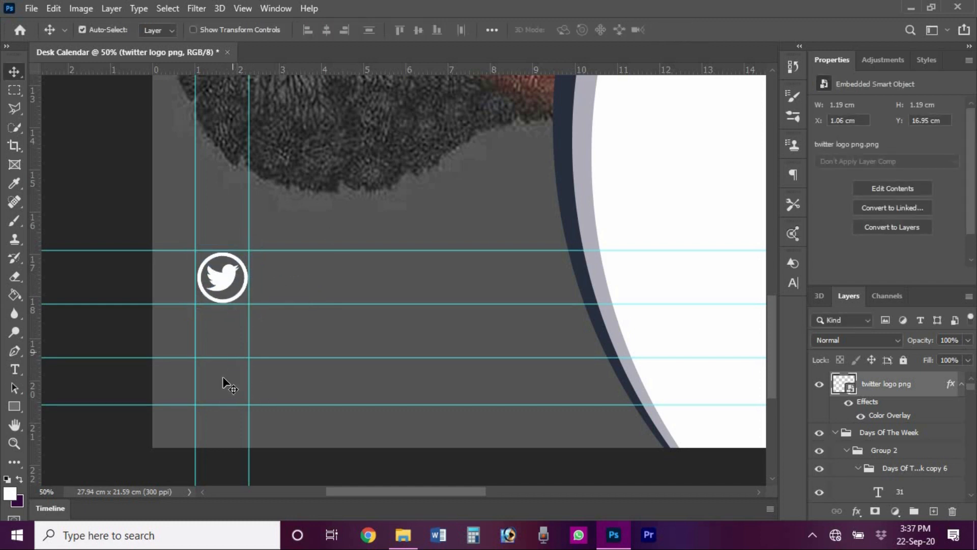
key("alt+Tab")
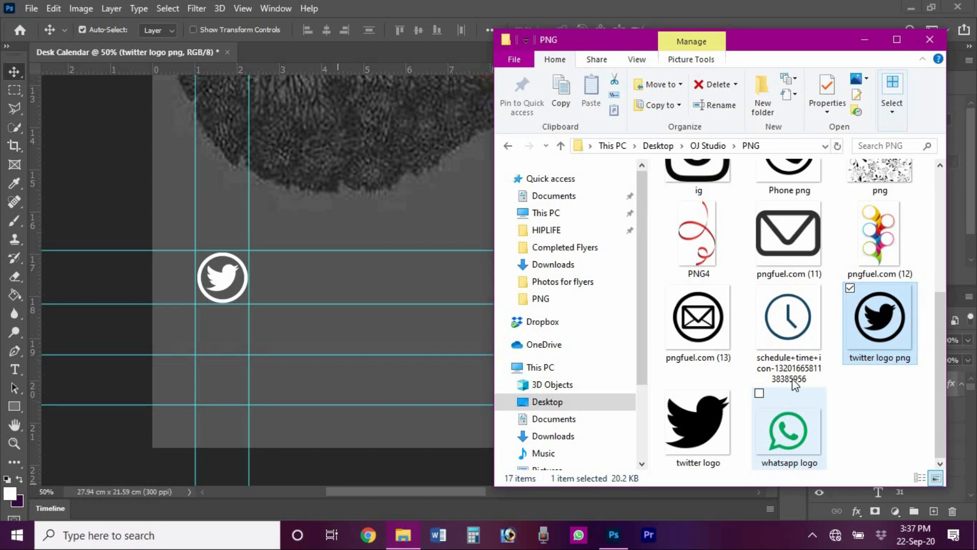
- Place the whatsapp logo file onto the calendar page and zoom out to the whole page
left_click_drag(799, 434, 433, 379)
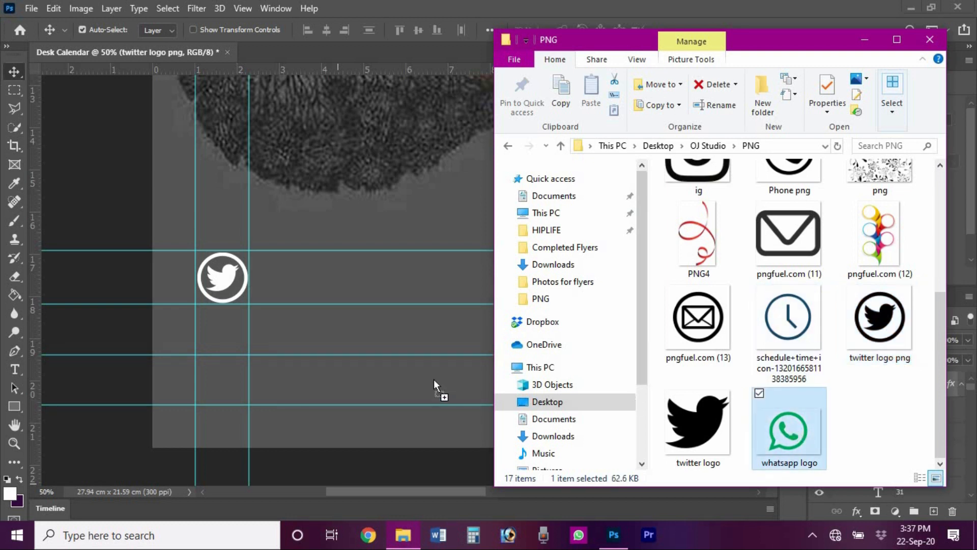
left_click_drag(234, 331, 235, 331)
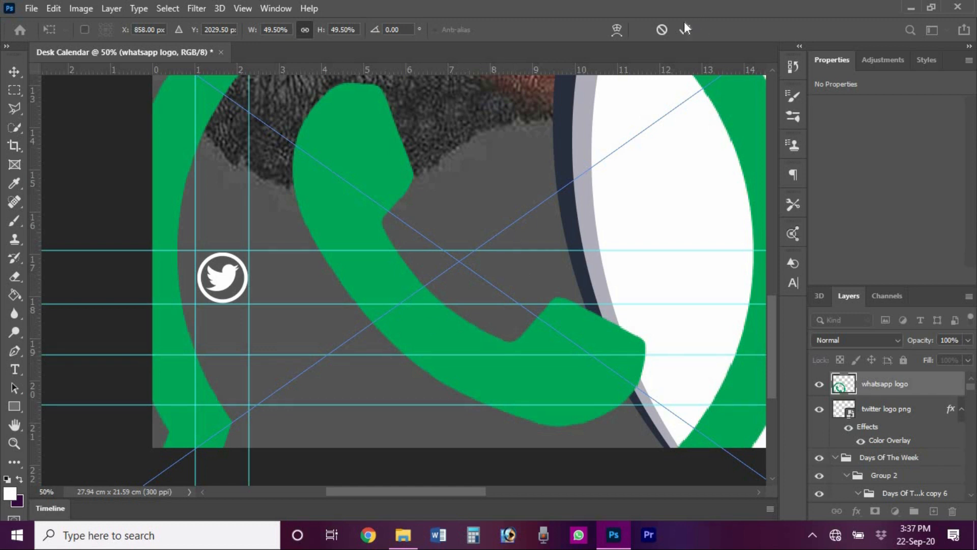
key("Return")
left_click(16, 442)
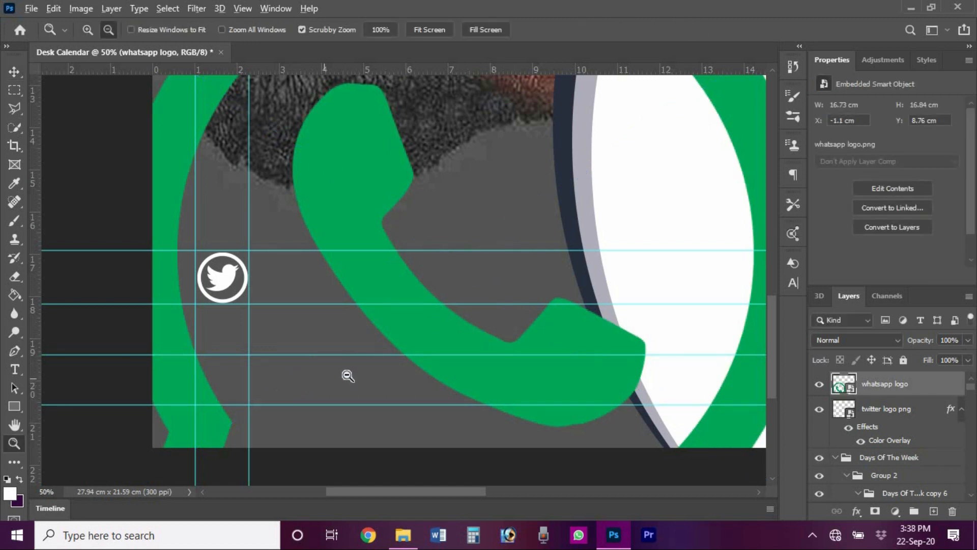
left_click(347, 375, "alt")
left_click(348, 376, "alt")
left_click(347, 372, "alt")
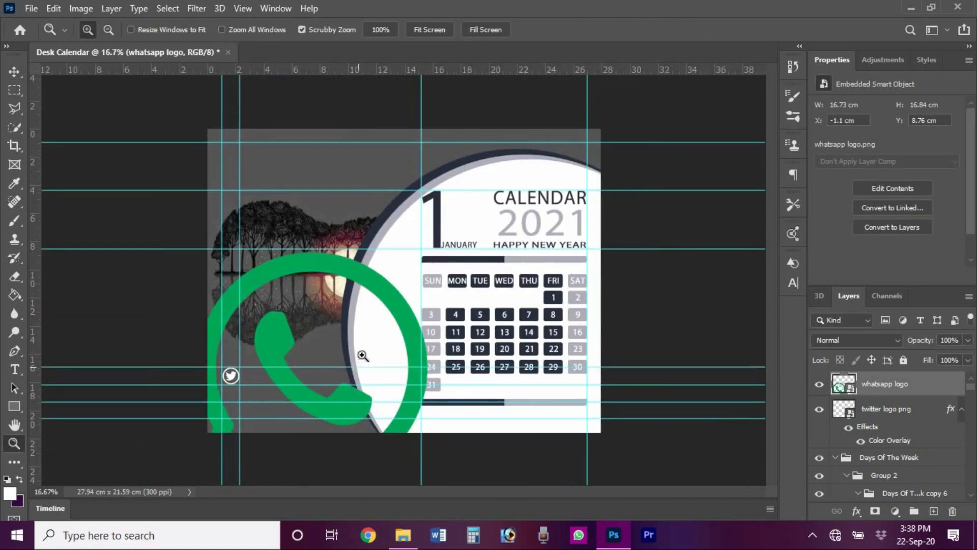
- Shrink the WhatsApp logo to about 1.08 cm, just below the Twitter icon
key("ctrl+t")
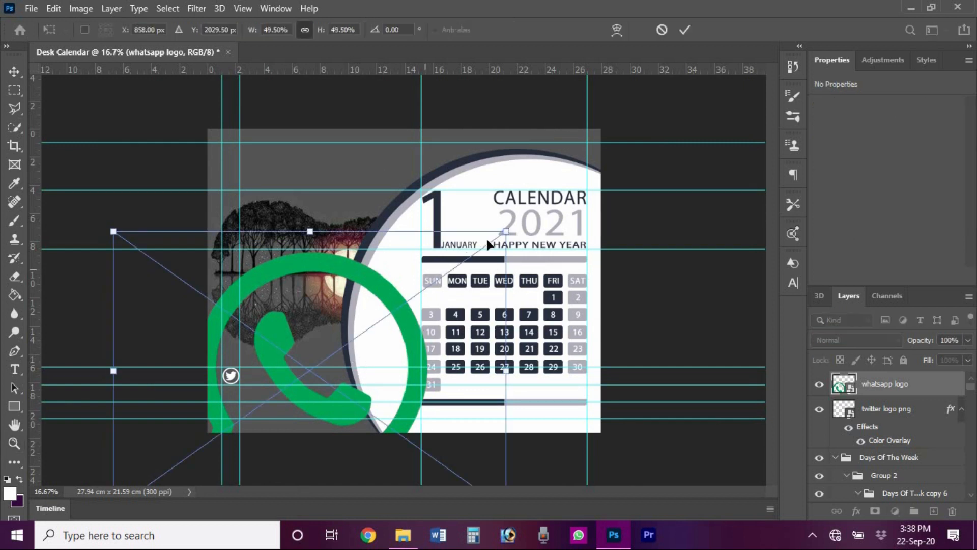
left_click_drag(506, 233, 243, 403)
left_click(685, 30)
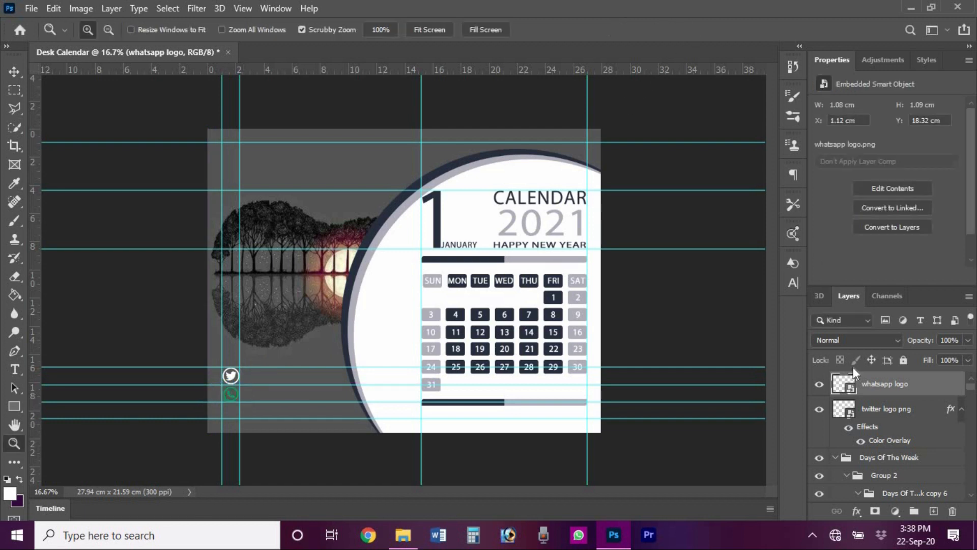
right_click(878, 390)
- Apply a white Color Overlay to the whatsapp logo layer
left_click(743, 19)
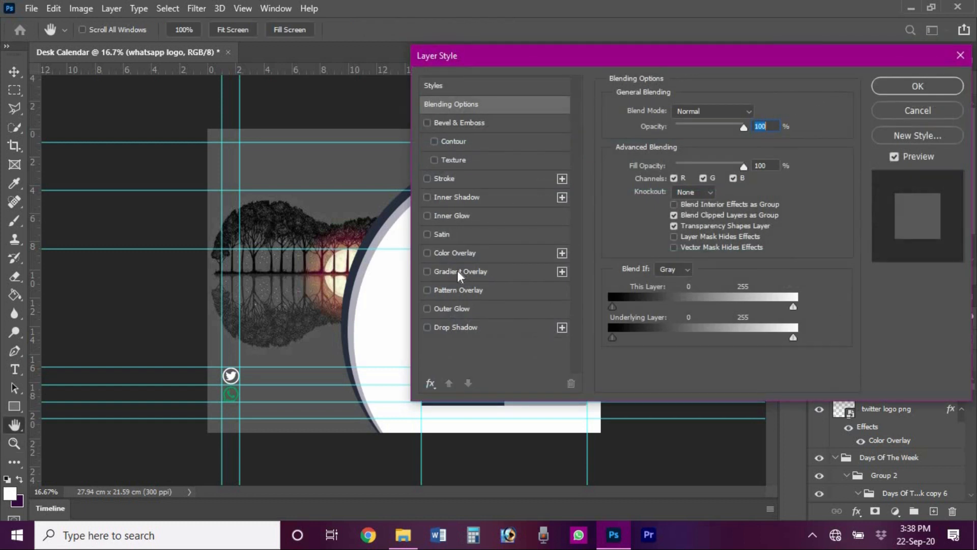
left_click(457, 254)
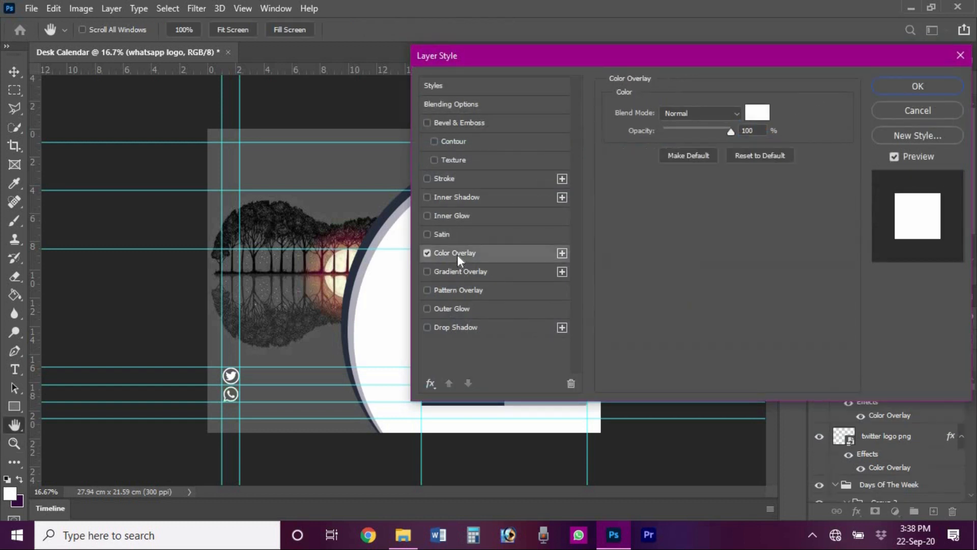
left_click(889, 88)
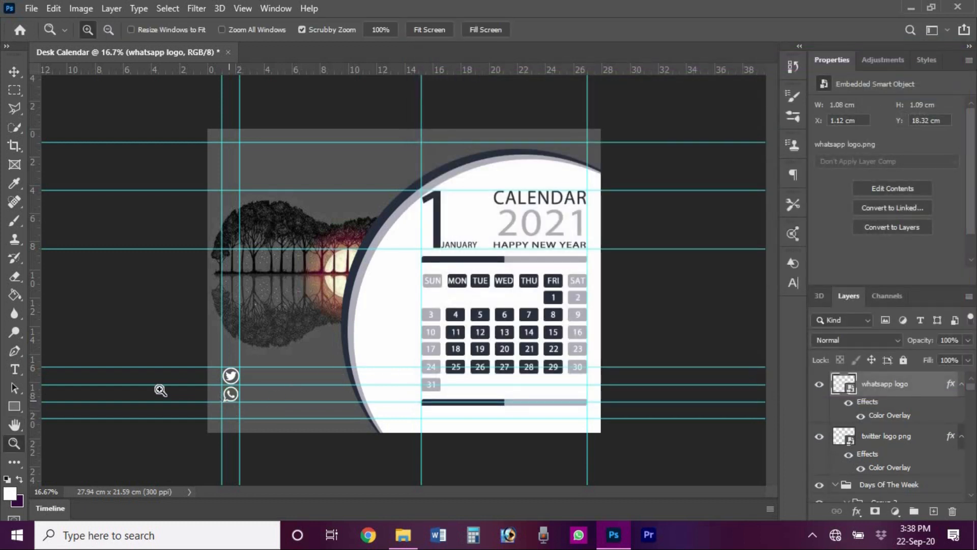
key("alt+Tab")
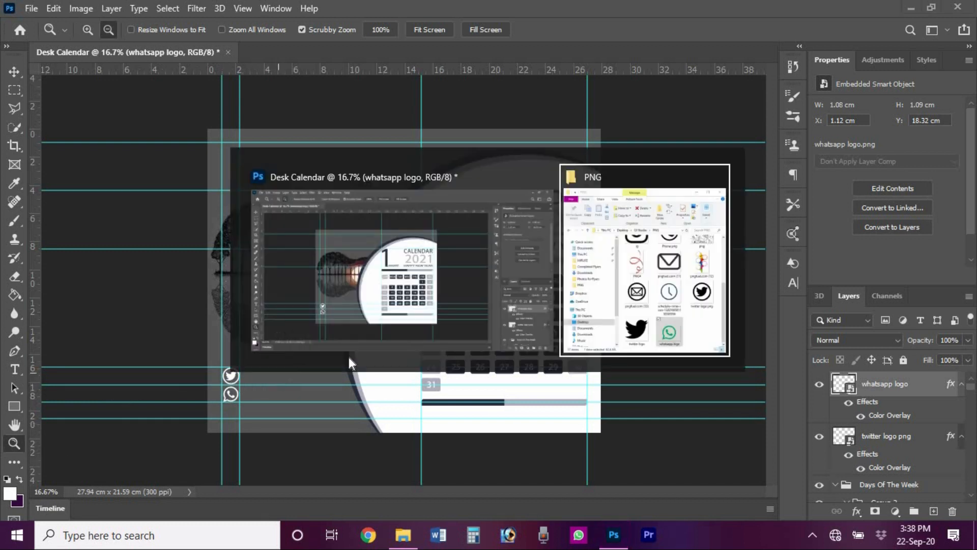
- Place pngfuel.com (13) envelope icon, shrunk to about 1.40 cm, below the WhatsApp icon
left_click(629, 263)
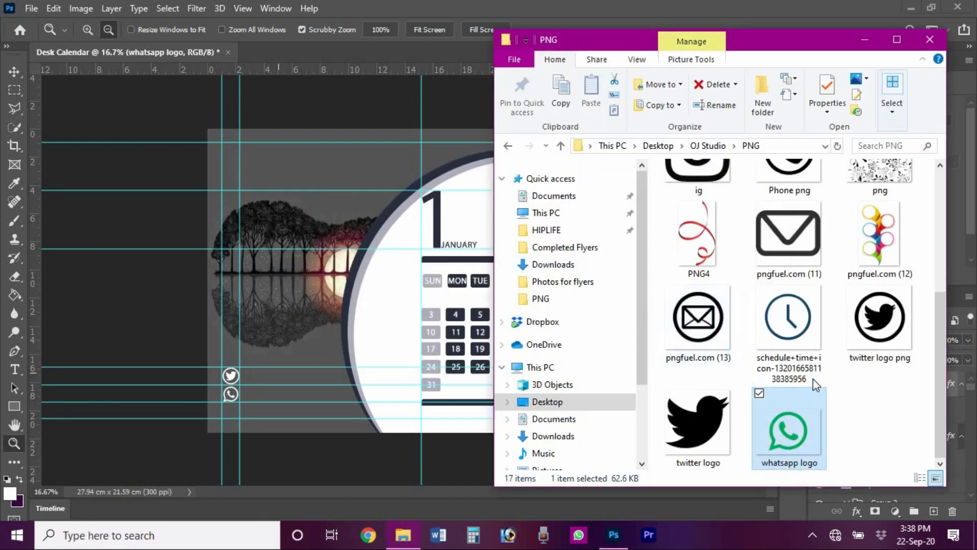
left_click(716, 321)
left_click_drag(307, 380, 328, 377)
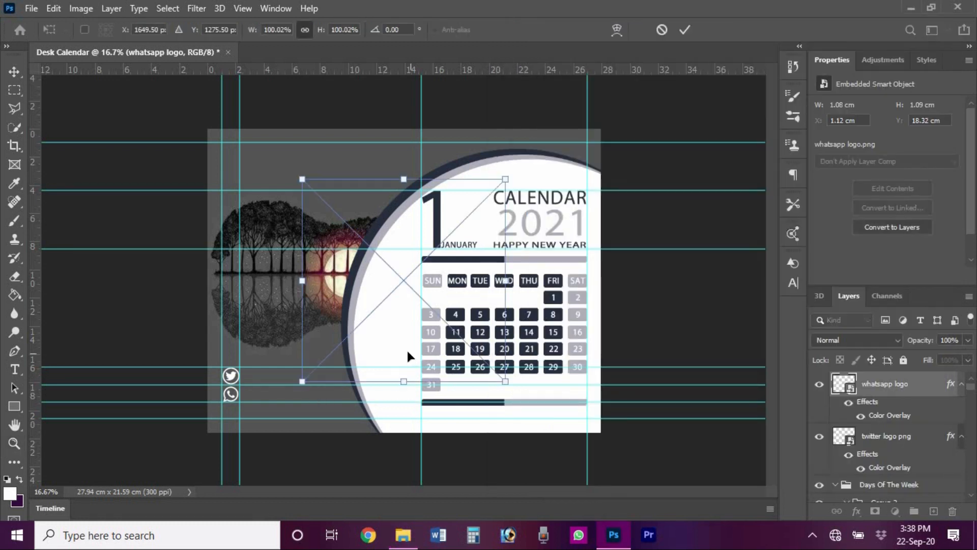
left_click_drag(503, 178, 441, 242)
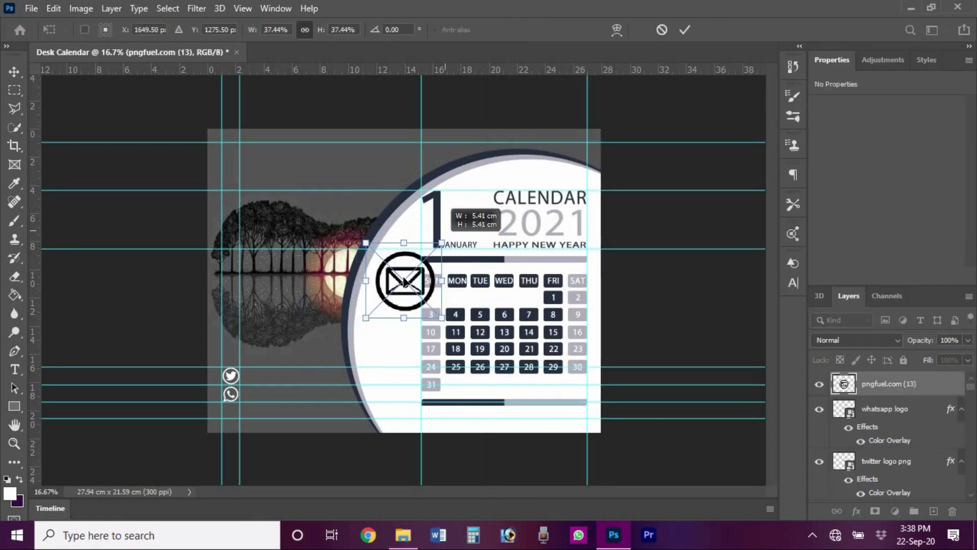
left_click_drag(430, 280, 256, 404)
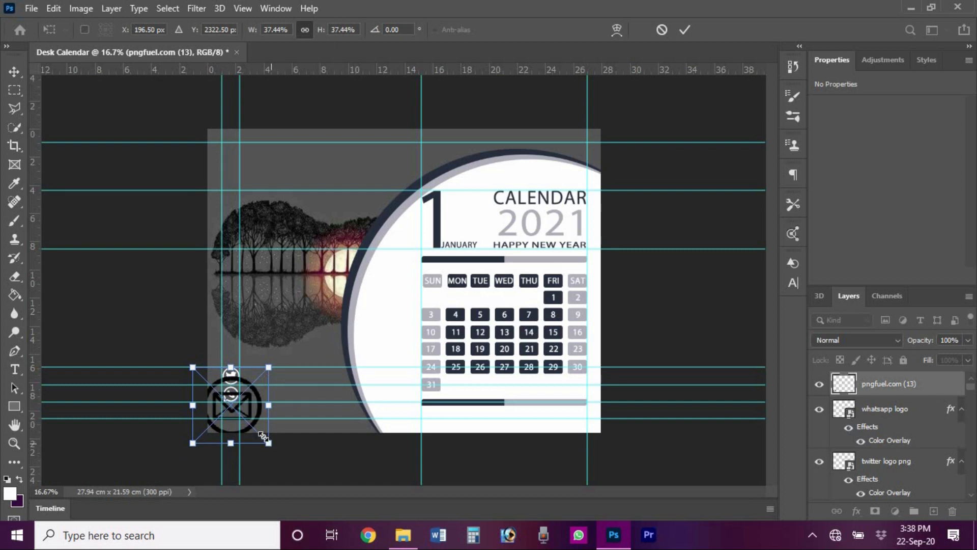
left_click_drag(268, 441, 231, 415)
key("ctrl+z")
key("Return")
right_click(893, 383)
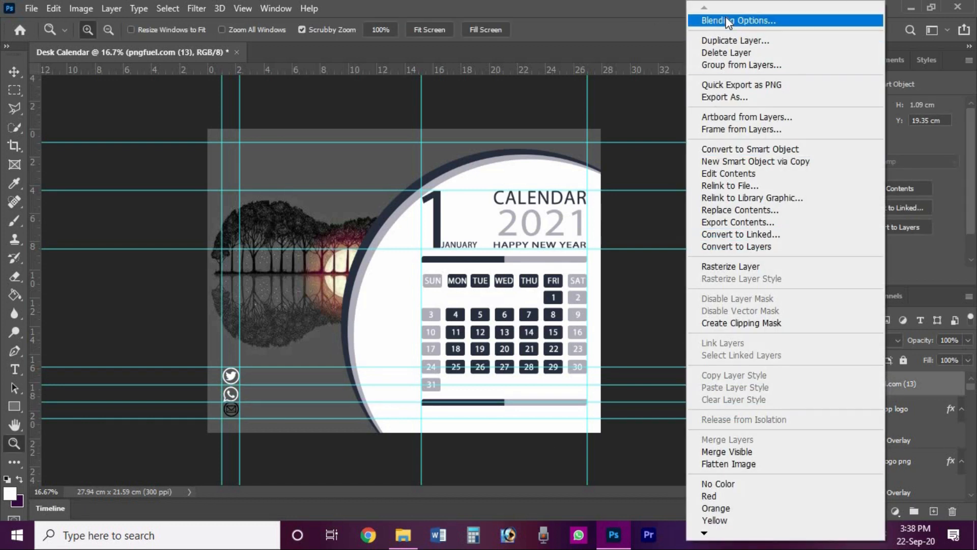
- Apply a white Color Overlay to the pngfuel.com (13) envelope layer
key("Escape")
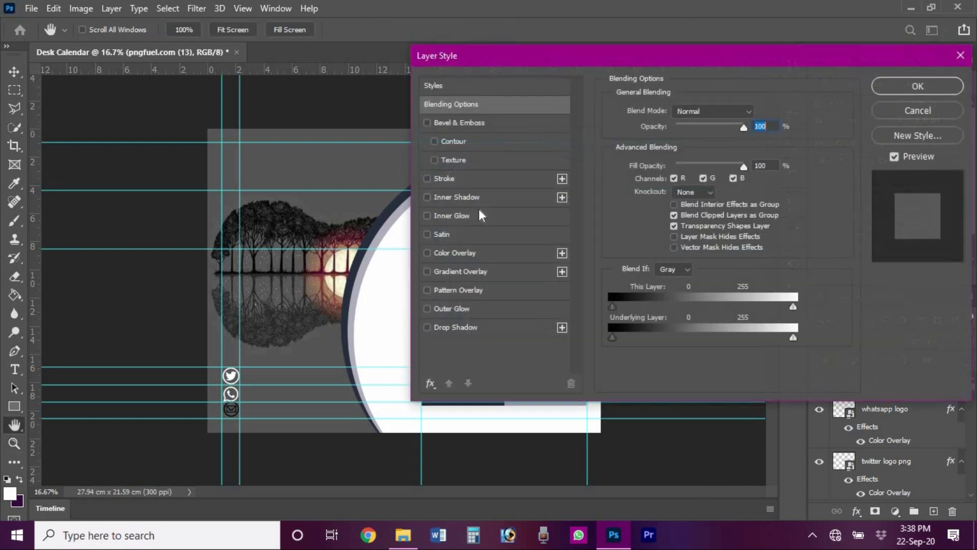
left_click(465, 255)
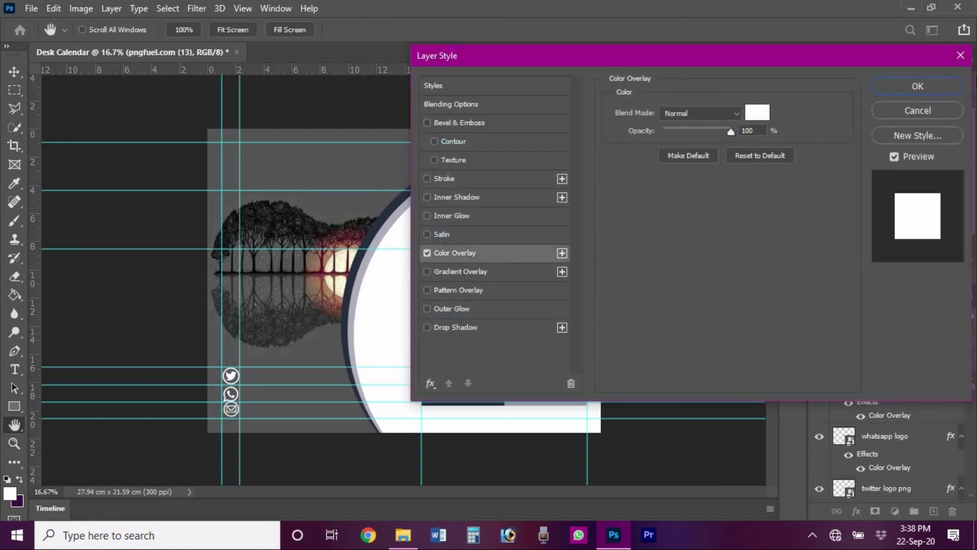
left_click(917, 86)
- Zoom in to 50% around the three contact icons
key("z")
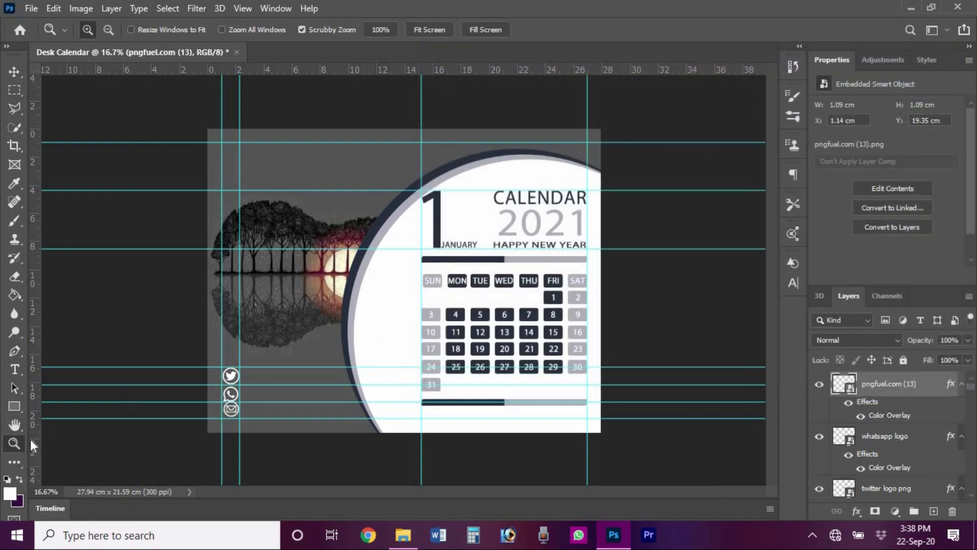
left_click(251, 398)
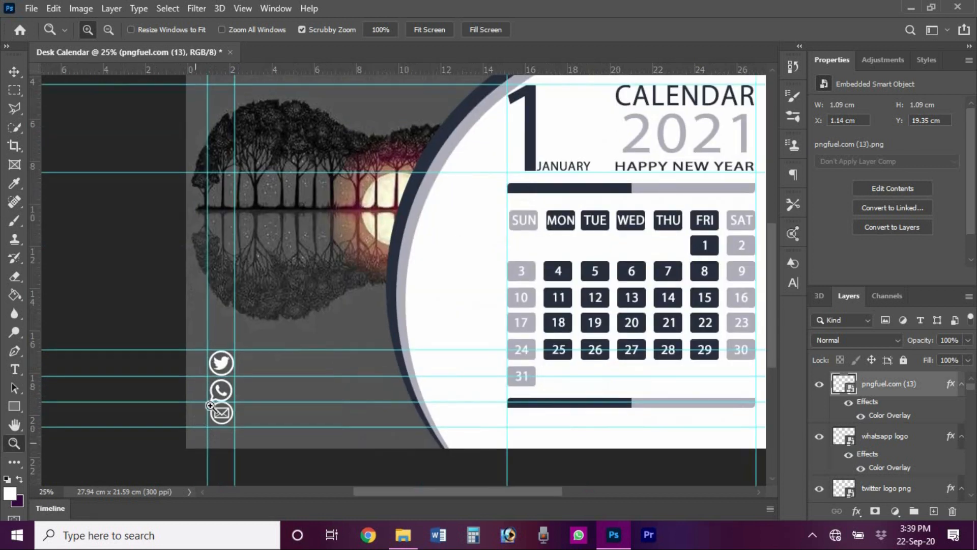
left_click(220, 416)
left_click(220, 416)
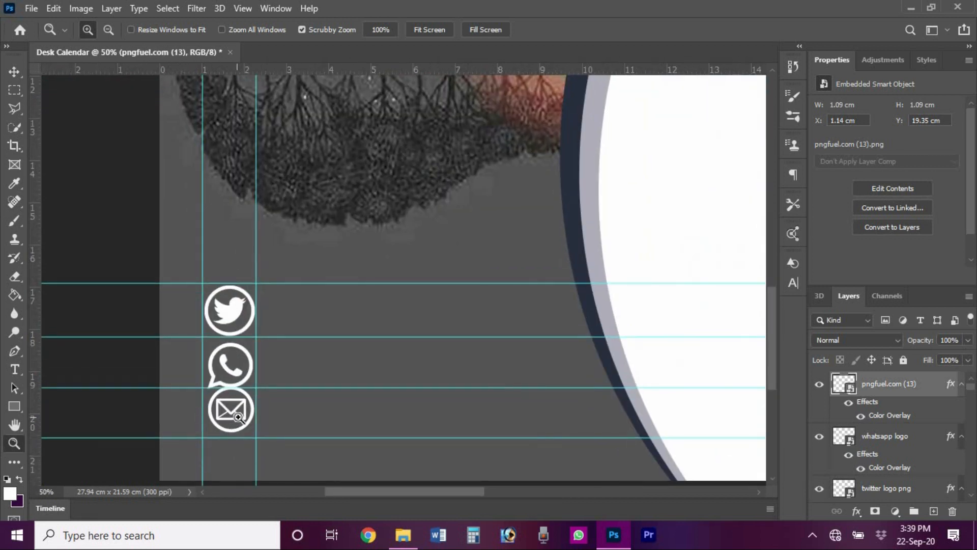
- Nudge the WhatsApp icon up and the envelope icon down and left to even the spacing
key("v")
left_click(236, 374)
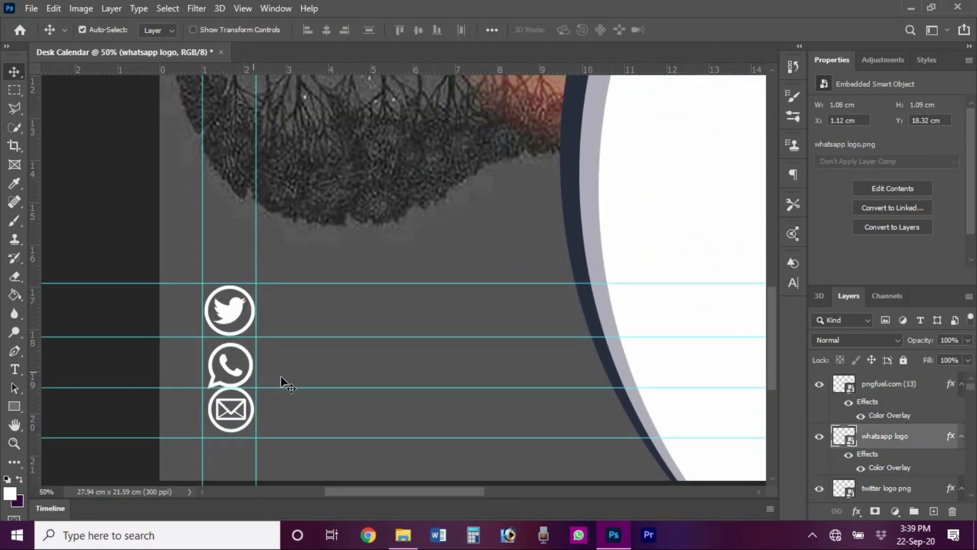
key("Up")
key("Up")
key("Up")
key("Up")
key("Up")
key("Up")
key("Up")
key("Up")
key("Up")
key("Up")
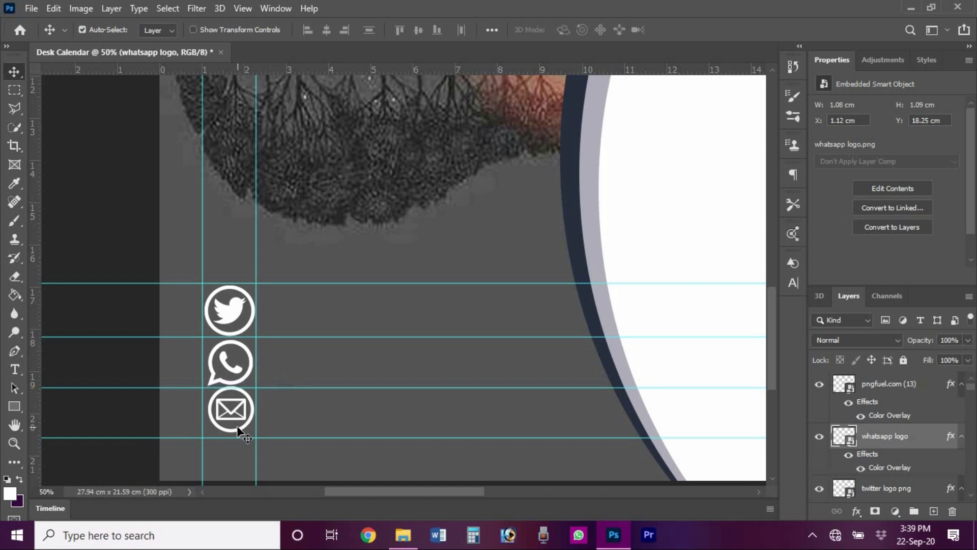
left_click(236, 432)
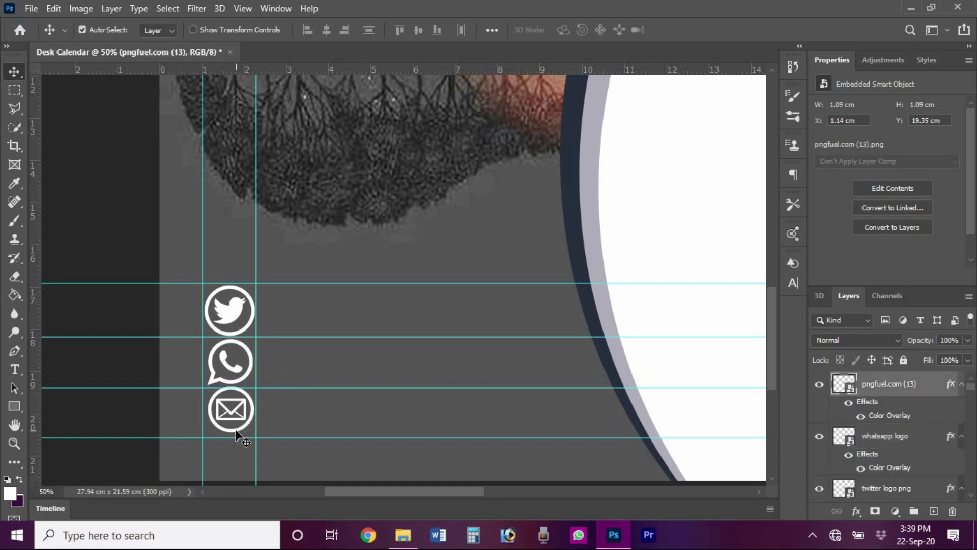
key("Down")
key("Down")
key("Down")
key("Down")
key("Down")
key("Down")
key("Left")
key("Left")
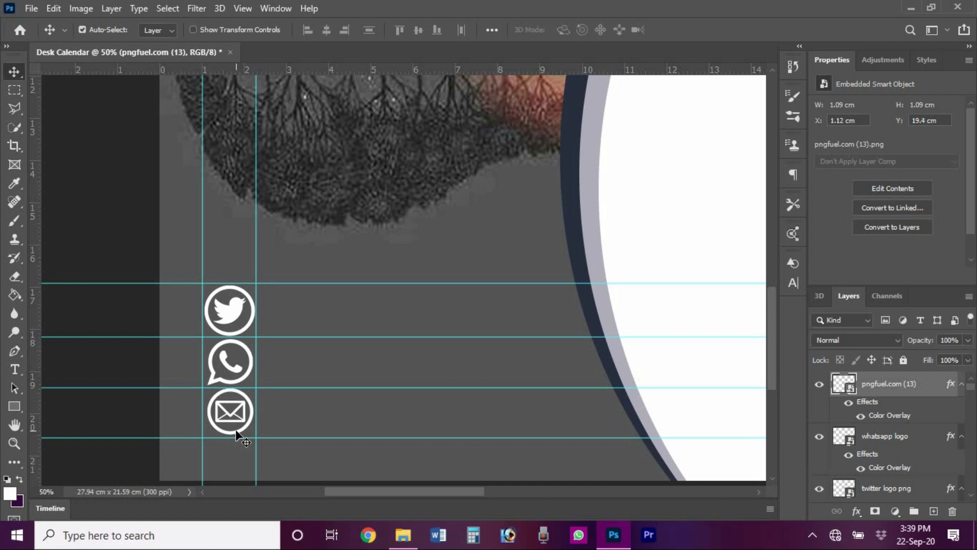
key("Down")
key("Down")
key("Left")
key("Left")
key("Left")
key("Down")
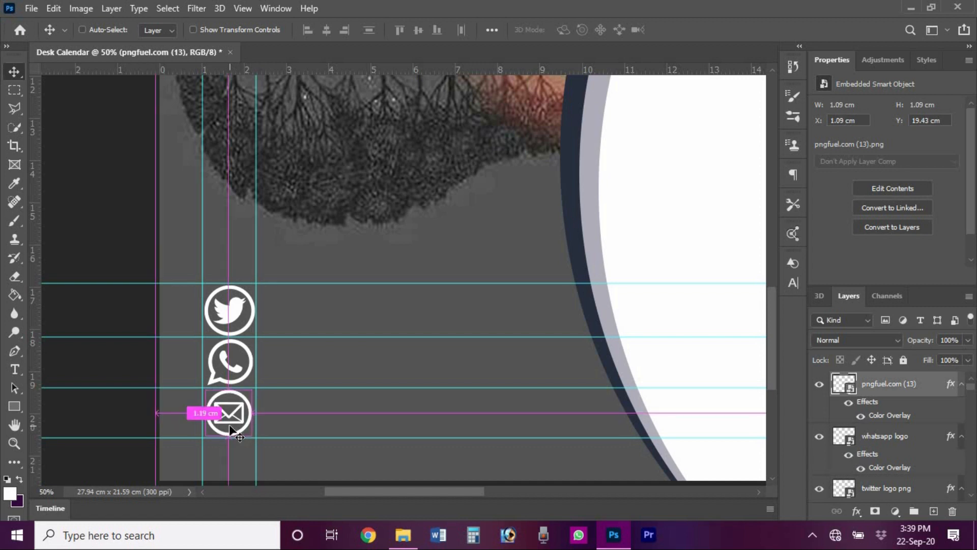
- Enlarge the envelope icon to 1.19 cm square to match the Twitter icon
key("ctrl+t")
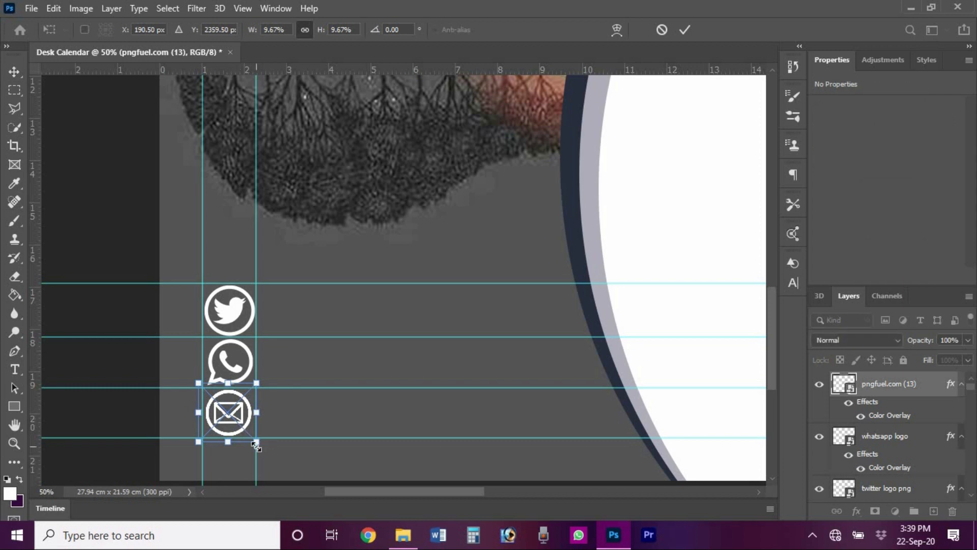
left_click_drag(255, 445, 257, 452)
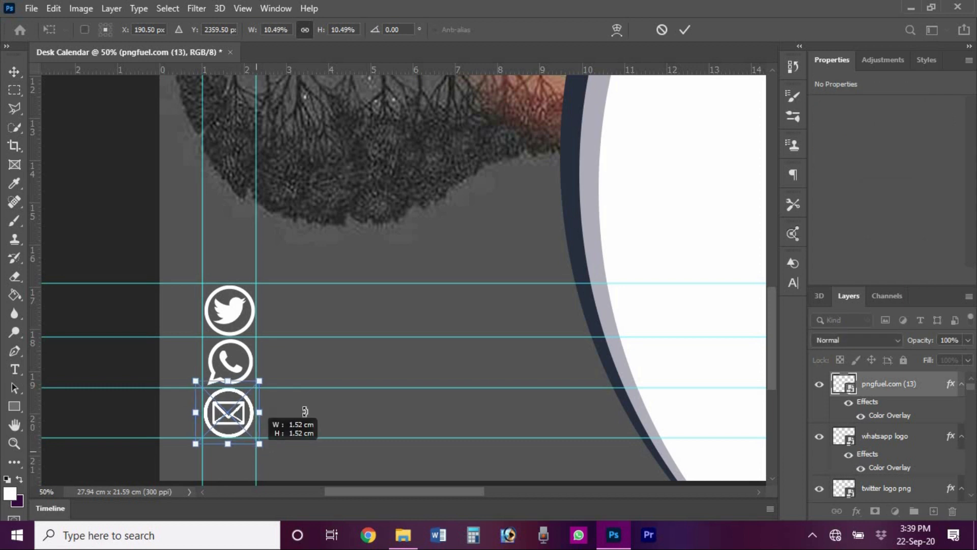
key("Return")
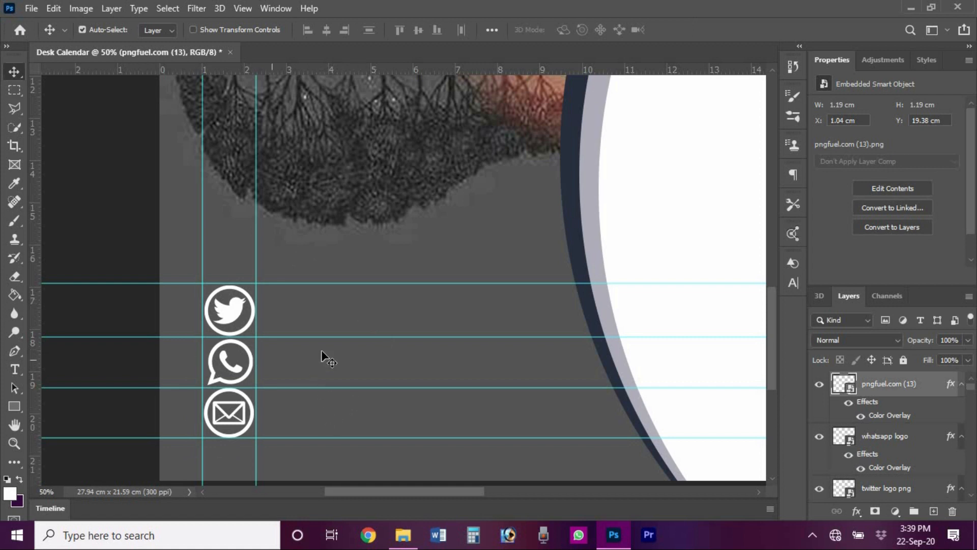
- Type the Twitter handle beside the Twitter icon, toggling the all-caps character setting
left_click(275, 313)
key("t")
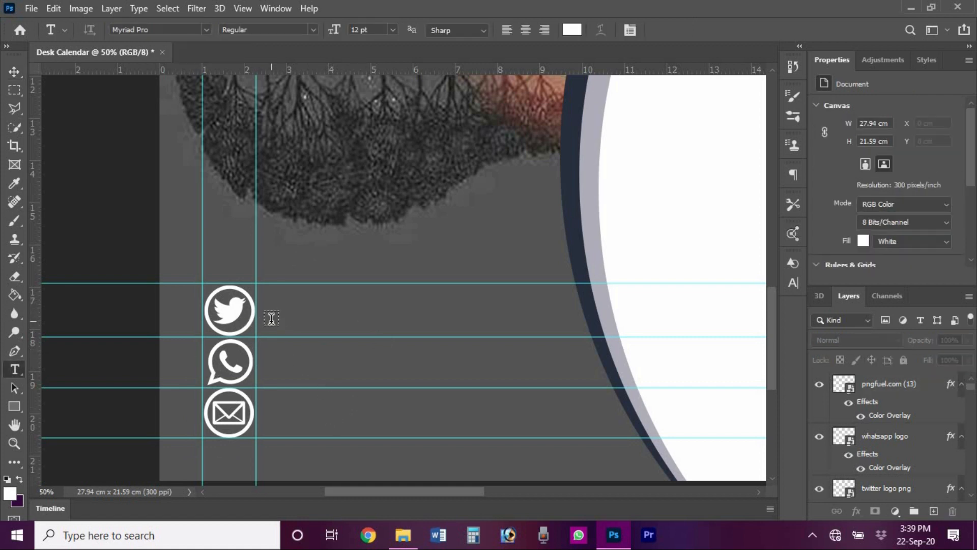
left_click(271, 318)
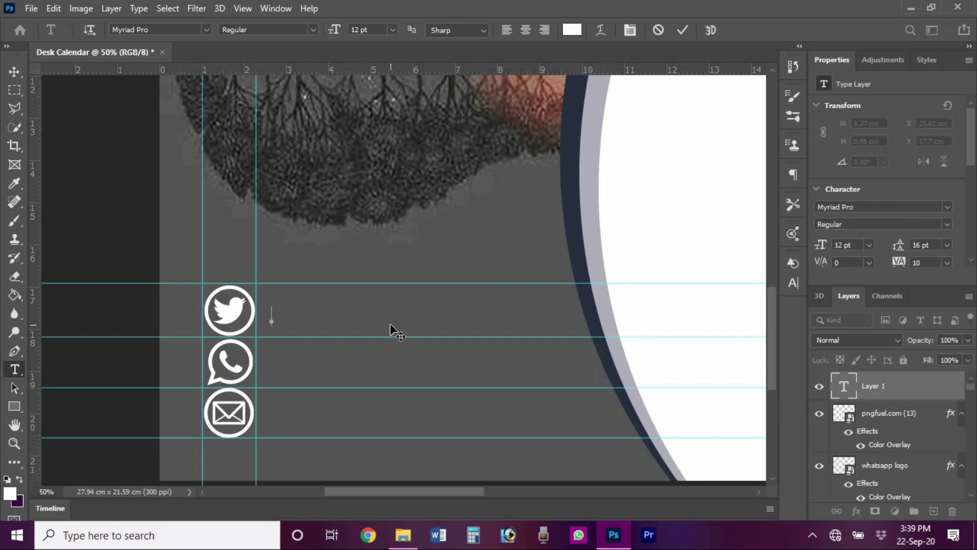
type("AYA")
key("BackSpace")
key("BackSpace")
key("BackSpace")
left_click(792, 283)
left_click(679, 378)
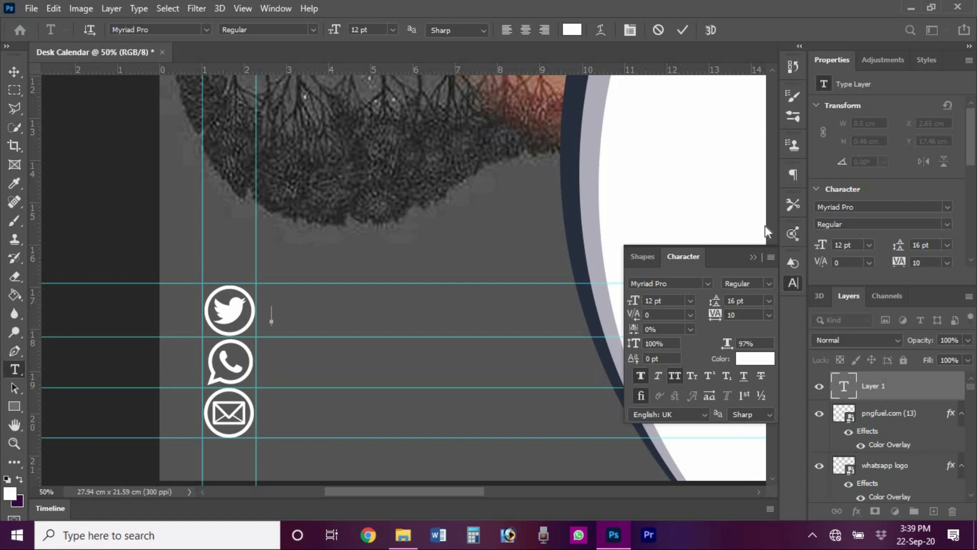
left_click(753, 258)
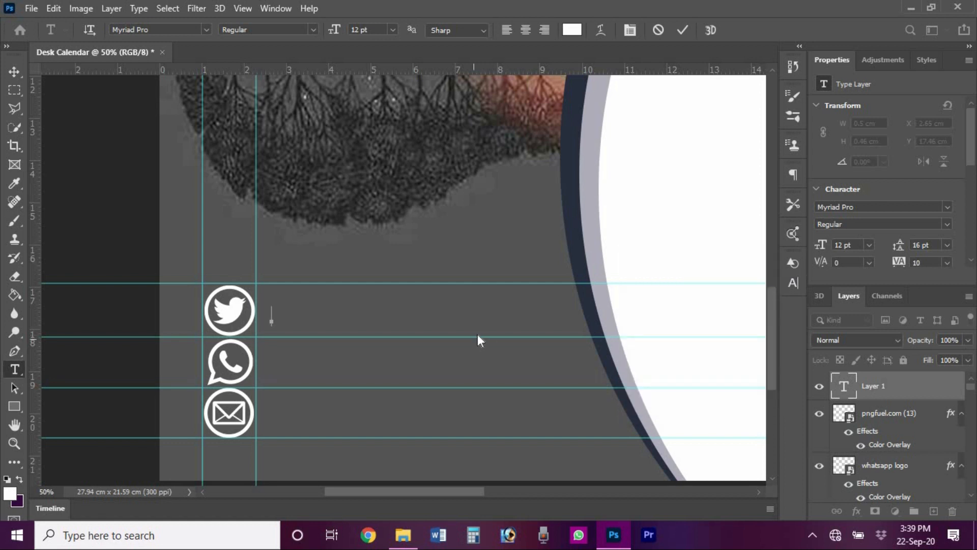
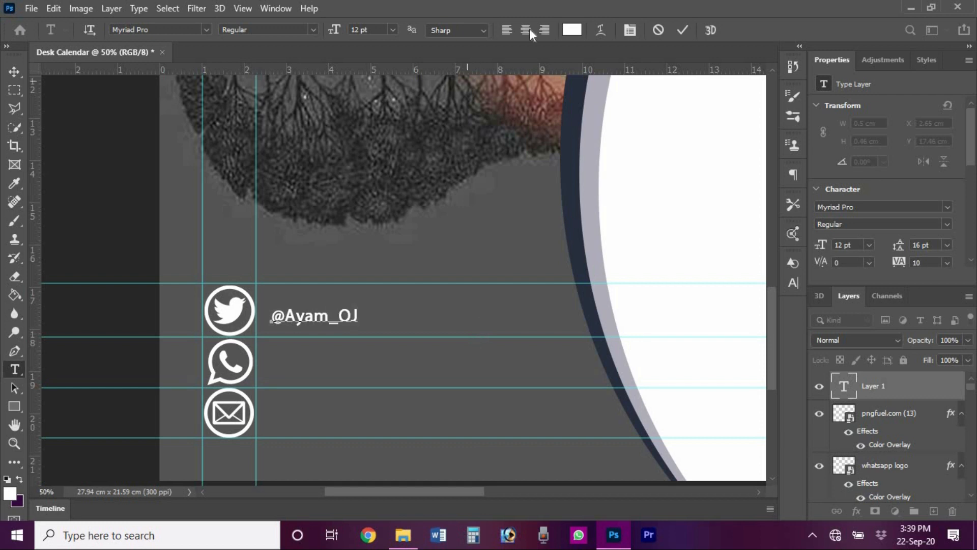
left_click(683, 30)
- Enlarge the handle text to about 140%
key("ctrl+t")
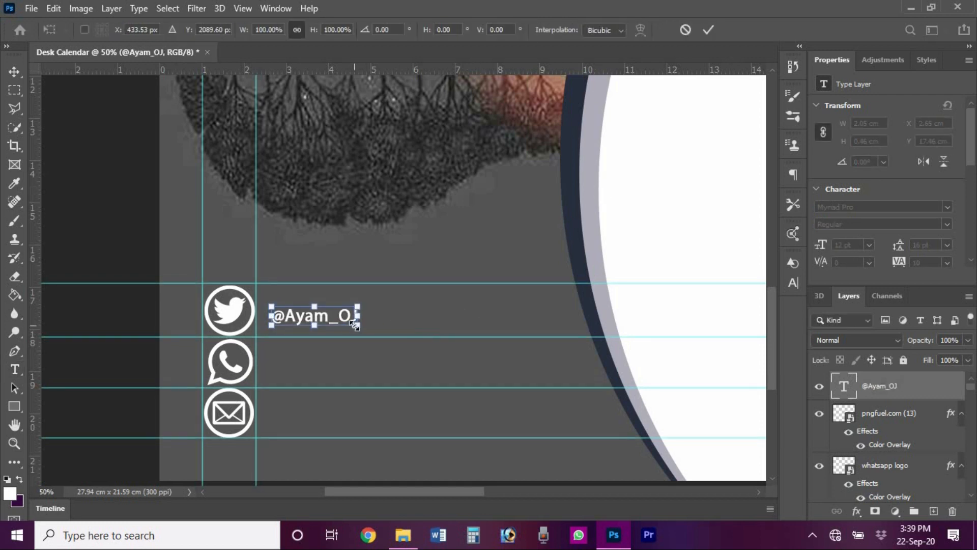
left_click_drag(358, 326, 336, 359)
left_click(707, 29)
key("v")
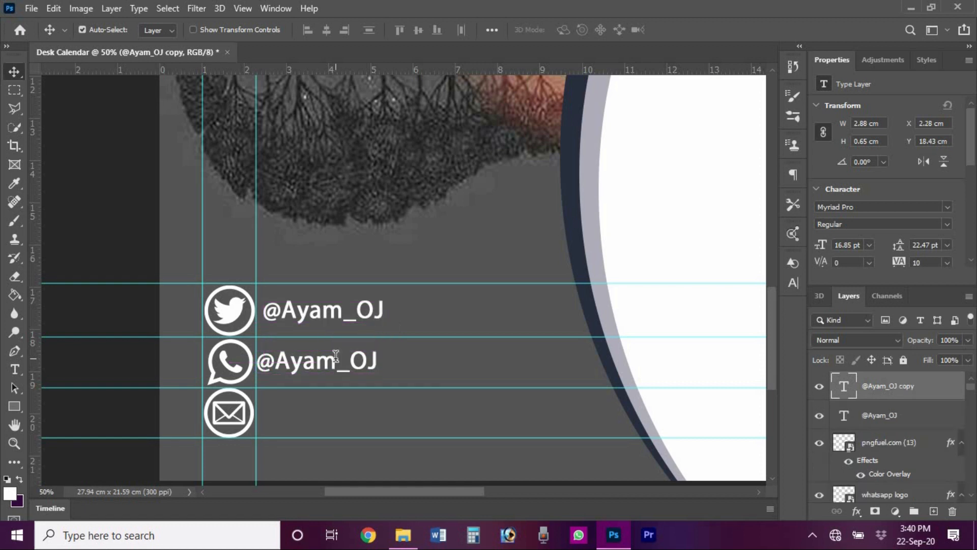
- Replace the copied text beside WhatsApp with the phone number and duplicate it beside the envelope
key("t")
left_click(377, 364)
key("BackSpace")
key("BackSpace")
key("BackSpace")
key("BackSpace")
key("BackSpace")
key("BackSpace")
key("BackSpace")
key("BackSpace")
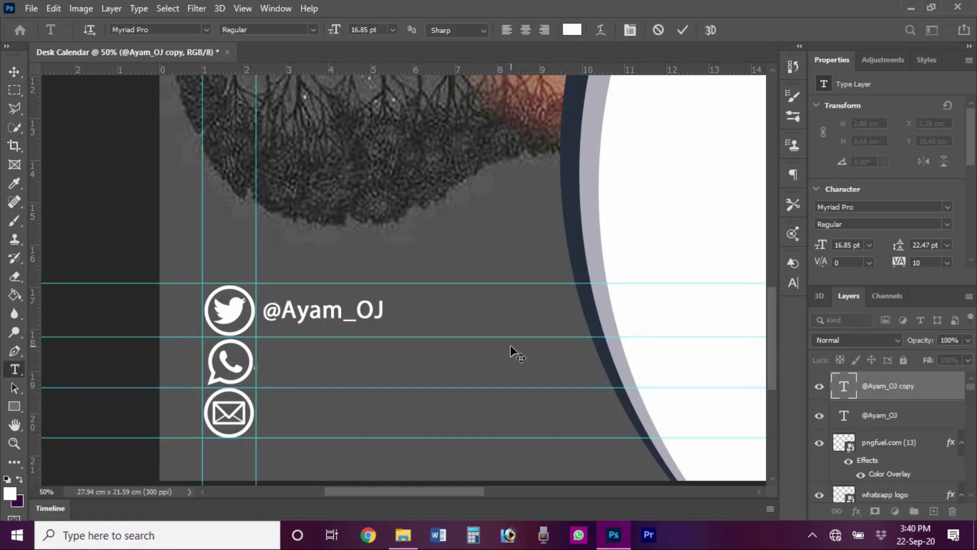
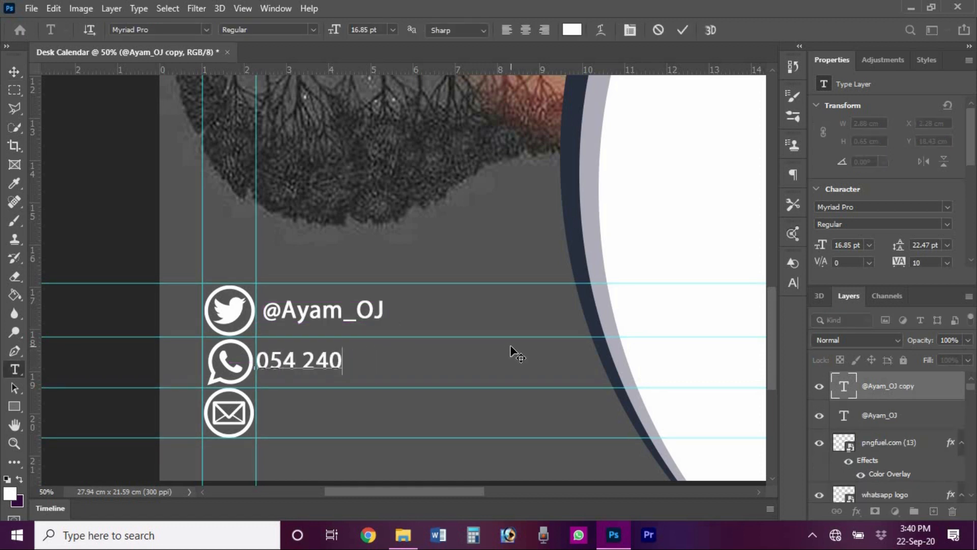
left_click(682, 30)
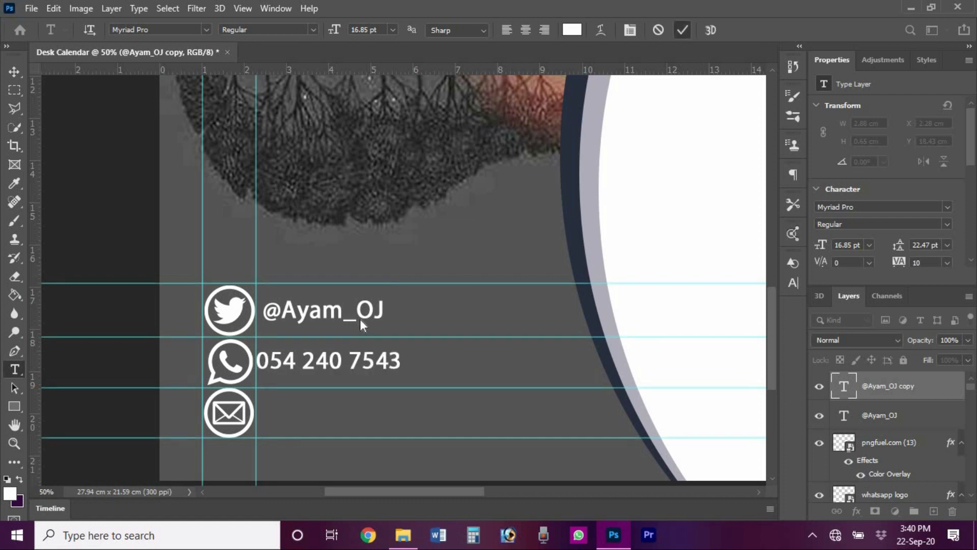
key("v")
left_click_drag(309, 366, 336, 421)
- Replace the duplicated phone number beside the mail icon with the contact's e-mail address and align it up to the icon
double_click(338, 420)
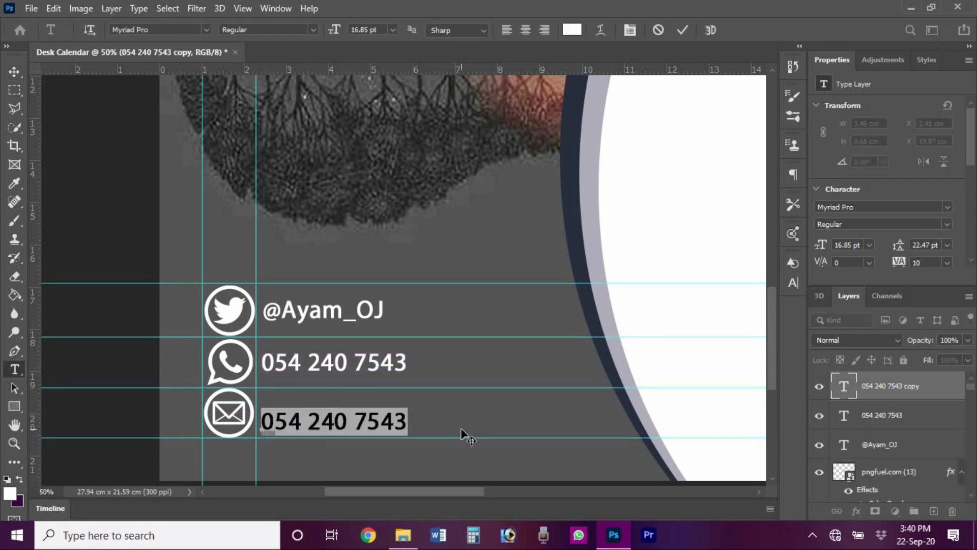
key("BackSpace")
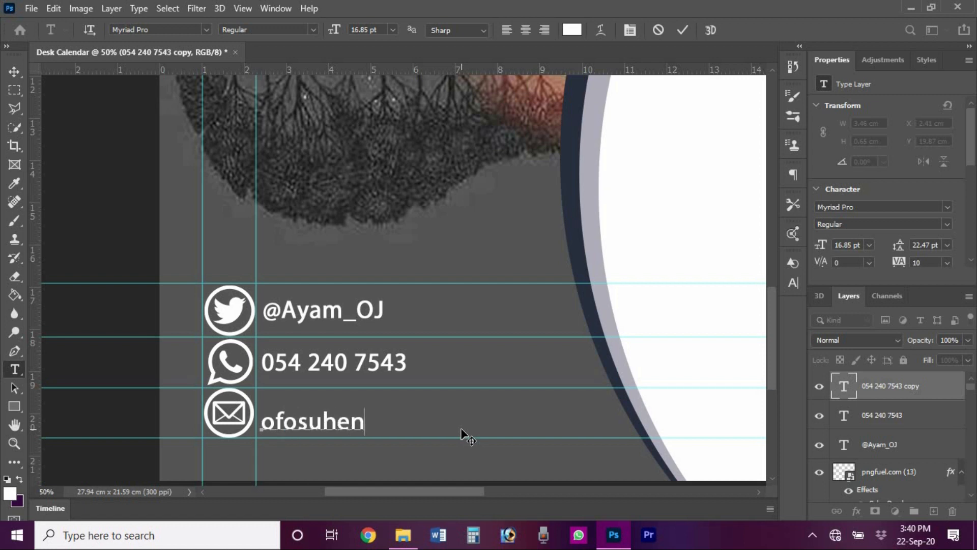
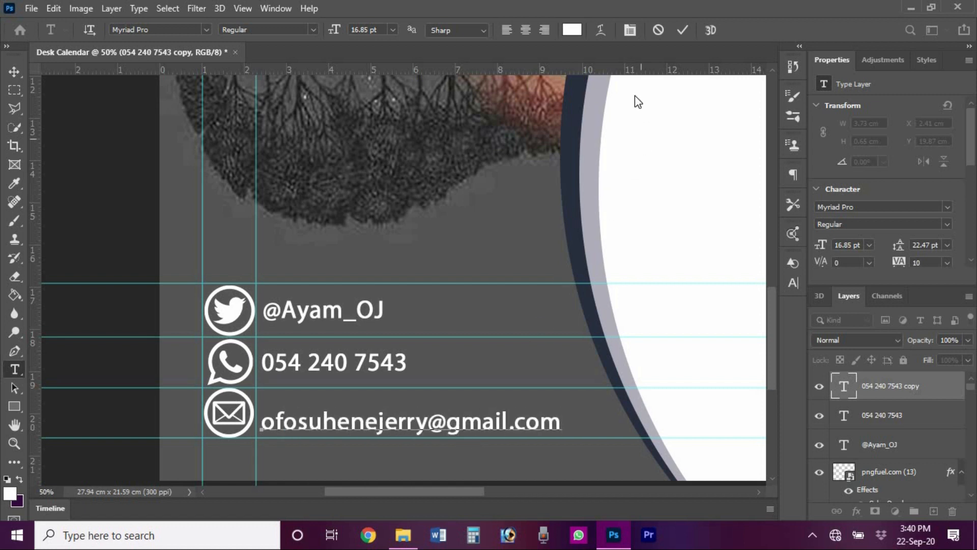
left_click(683, 31)
key("v")
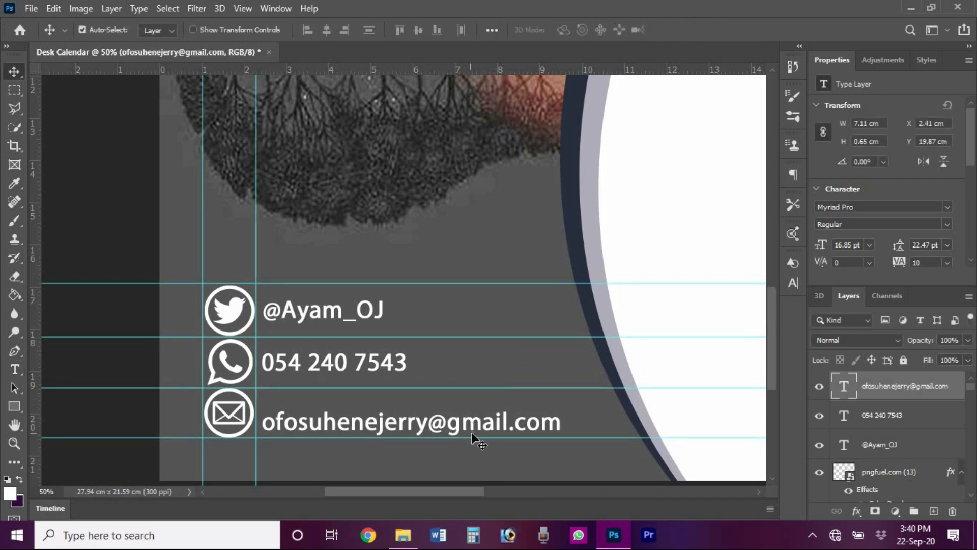
left_click_drag(432, 432, 435, 417)
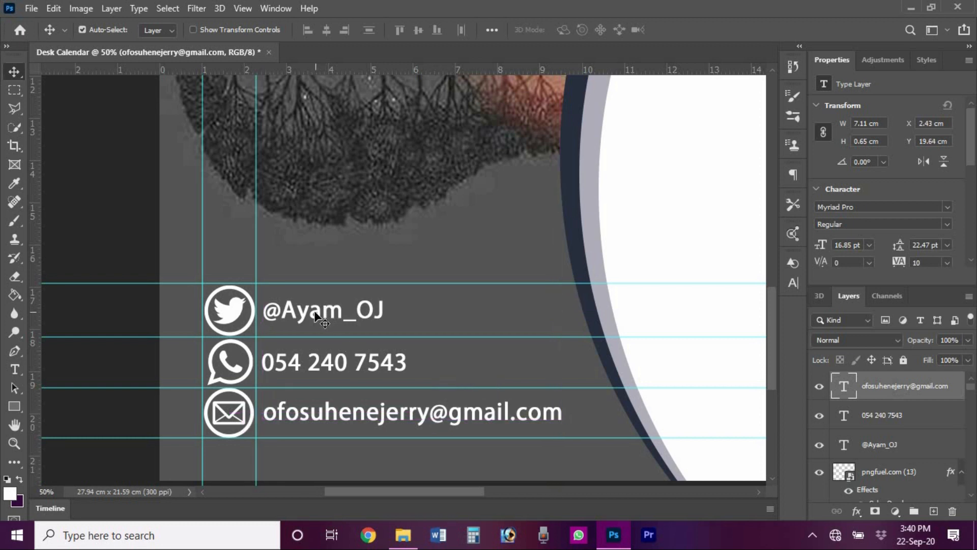
- Zoom out to the whole calendar page and drop the floral png from Explorer onto the canvas
left_click(316, 316)
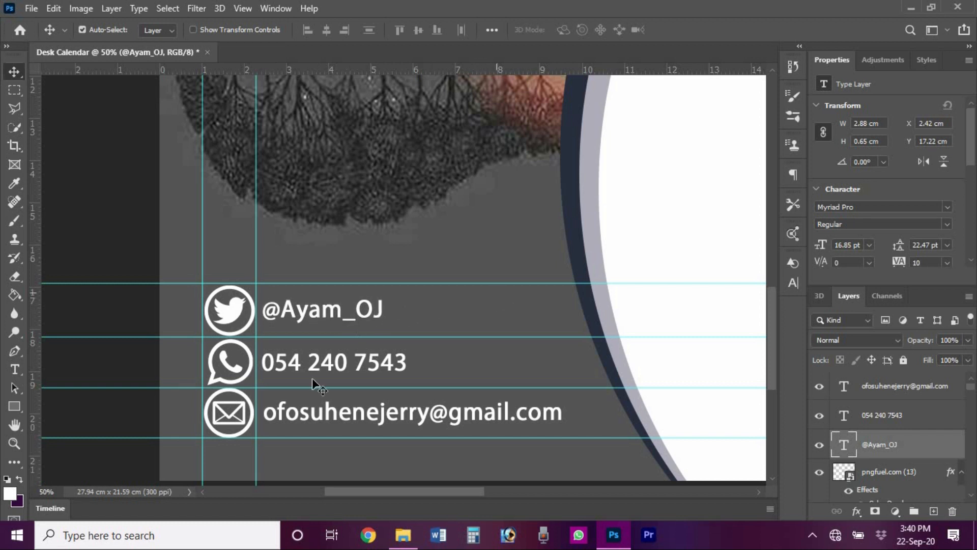
left_click(15, 442)
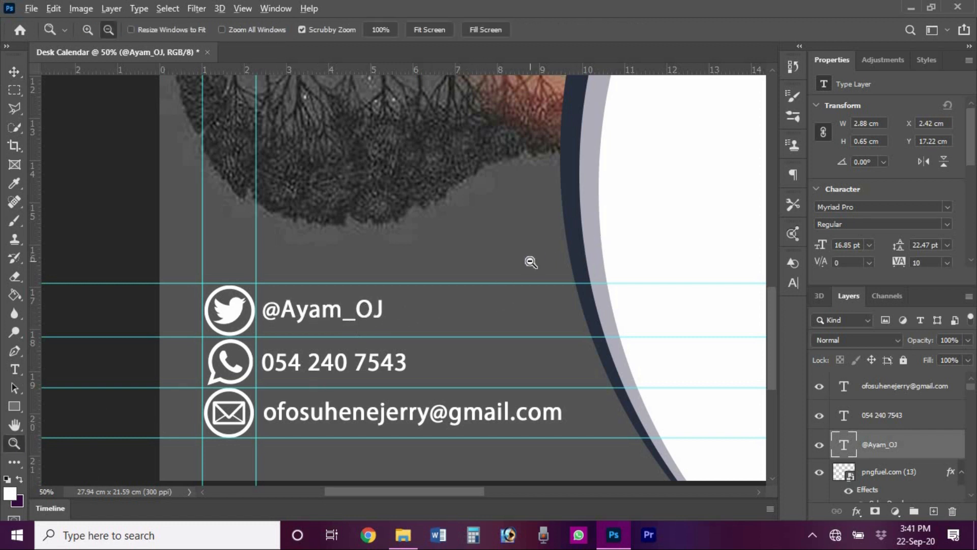
left_click(531, 261)
left_click(531, 261)
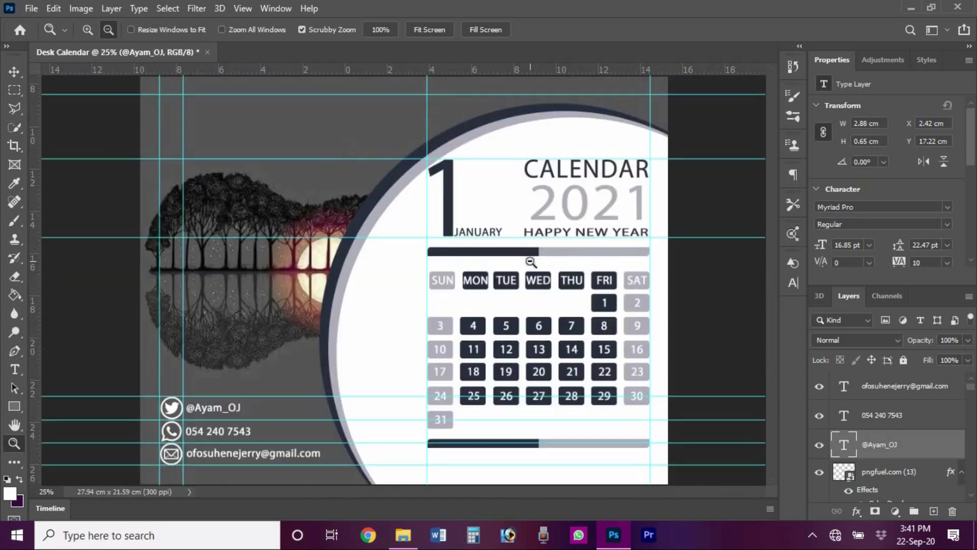
left_click(530, 261, "alt")
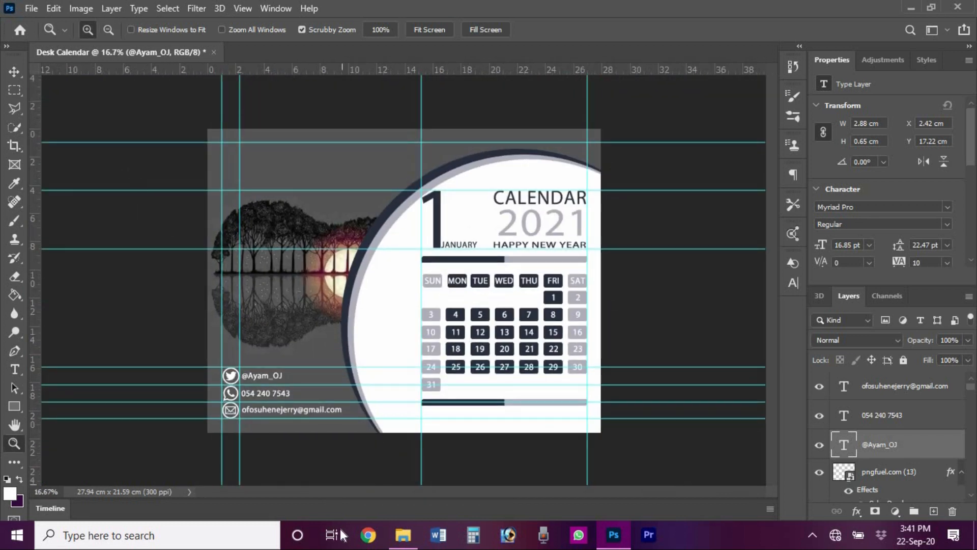
key("alt+Tab")
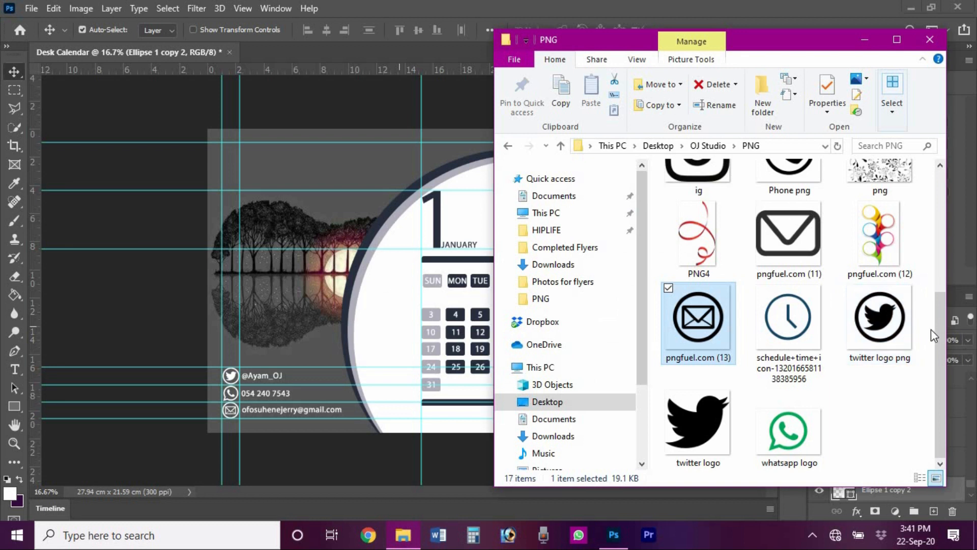
left_click_drag(938, 335, 939, 291)
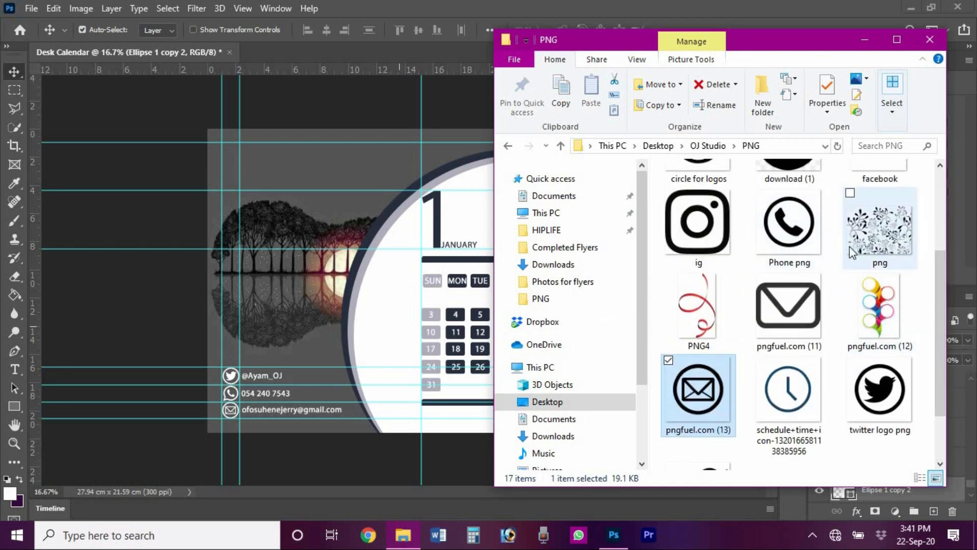
left_click_drag(852, 249, 397, 312)
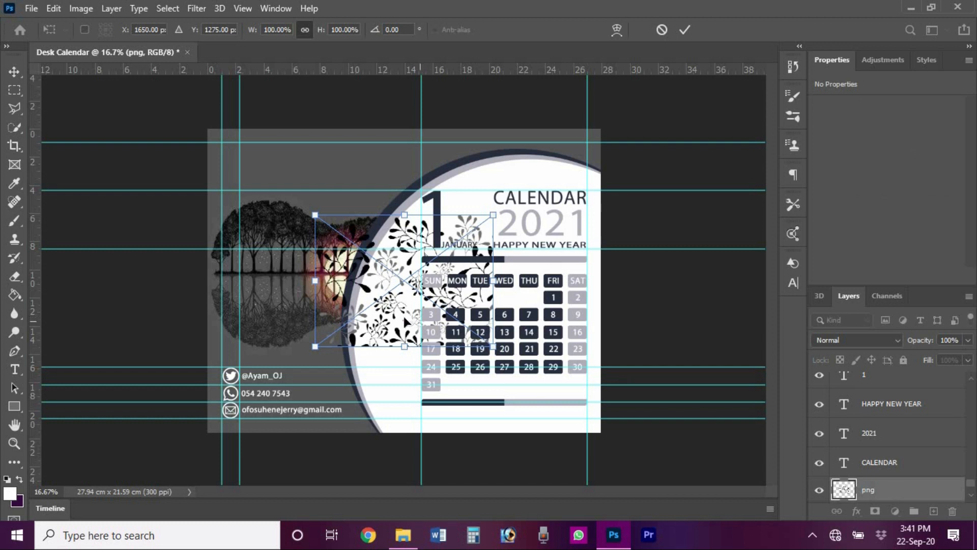
- Position the floral image over the white circle and enlarge it to cover the circle
left_click_drag(459, 320, 503, 321)
left_click_drag(542, 332, 543, 333)
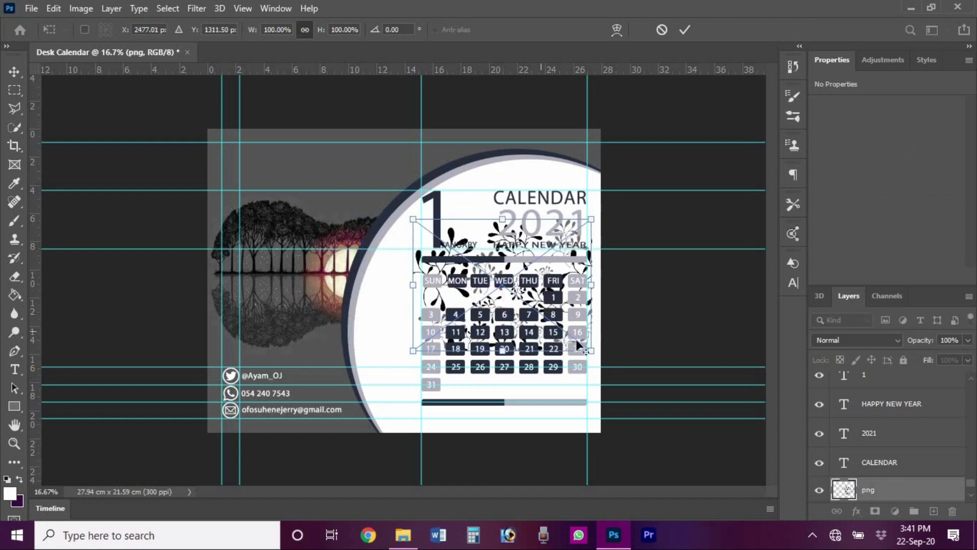
left_click_drag(605, 379, 715, 444)
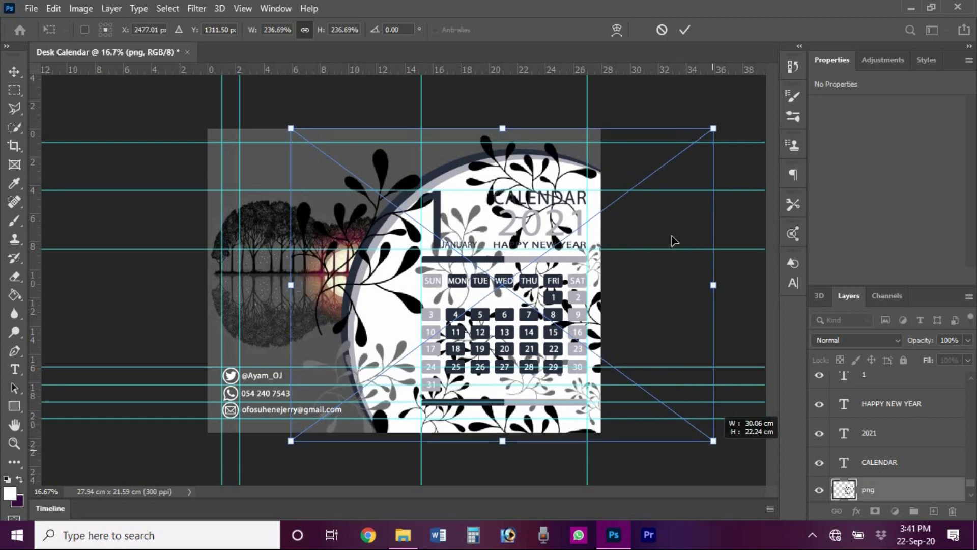
left_click(685, 30)
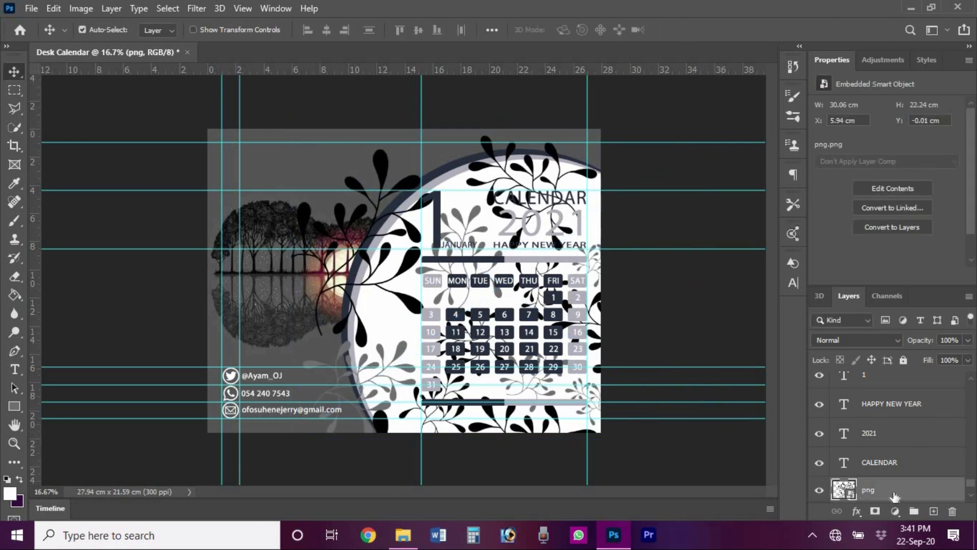
- Clip the floral pattern inside the circle at 12% opacity, then open Untitled-2.png in Photoshop
right_click(894, 496)
left_click(746, 326)
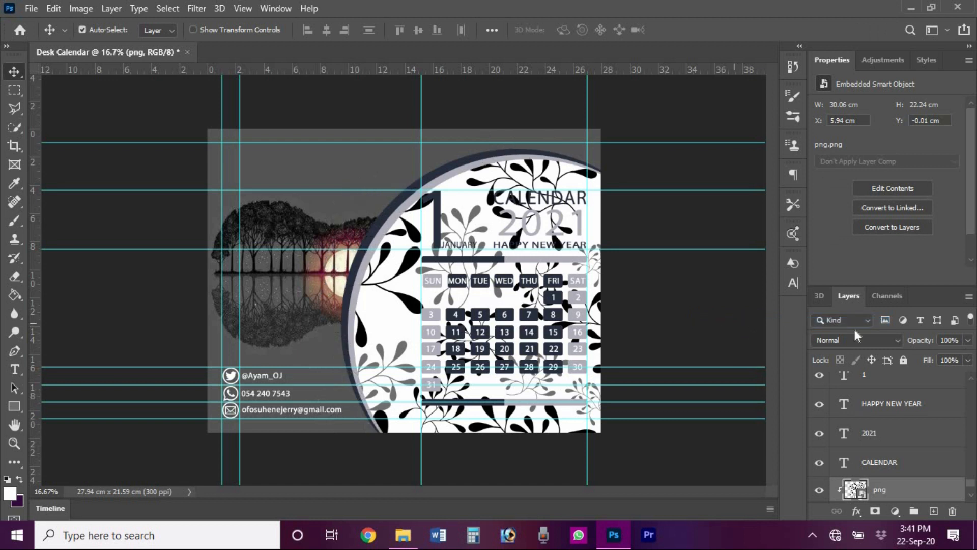
left_click_drag(924, 344, 859, 336)
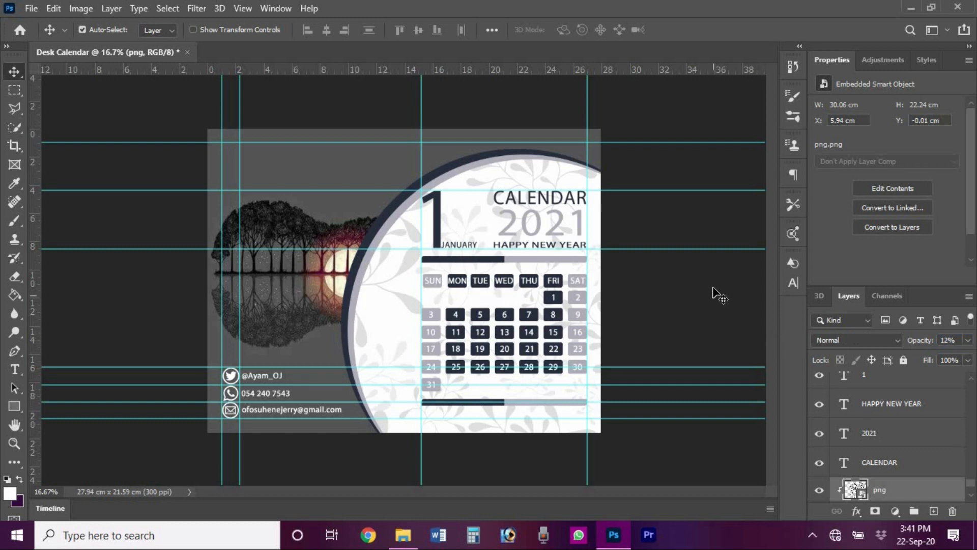
left_click(683, 295)
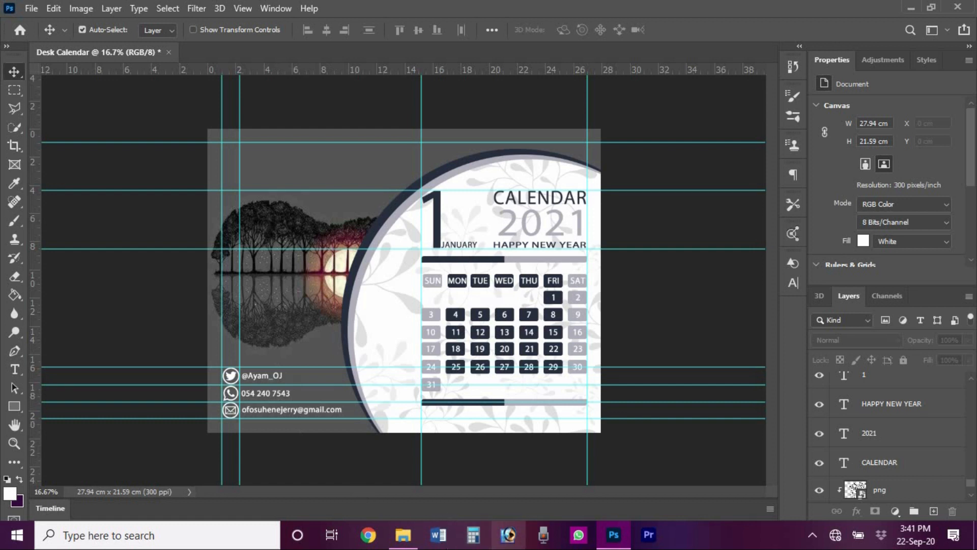
left_click(403, 534)
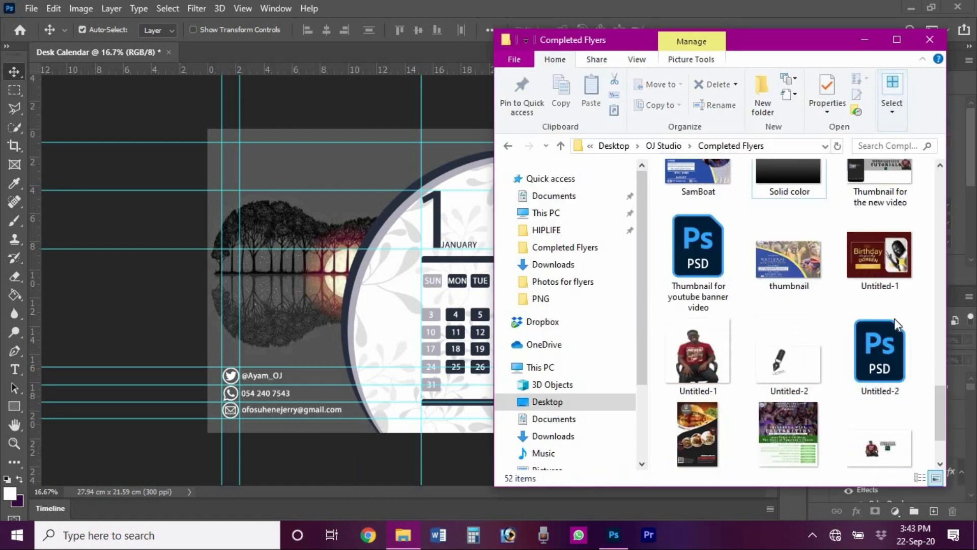
left_click_drag(791, 372, 389, 48)
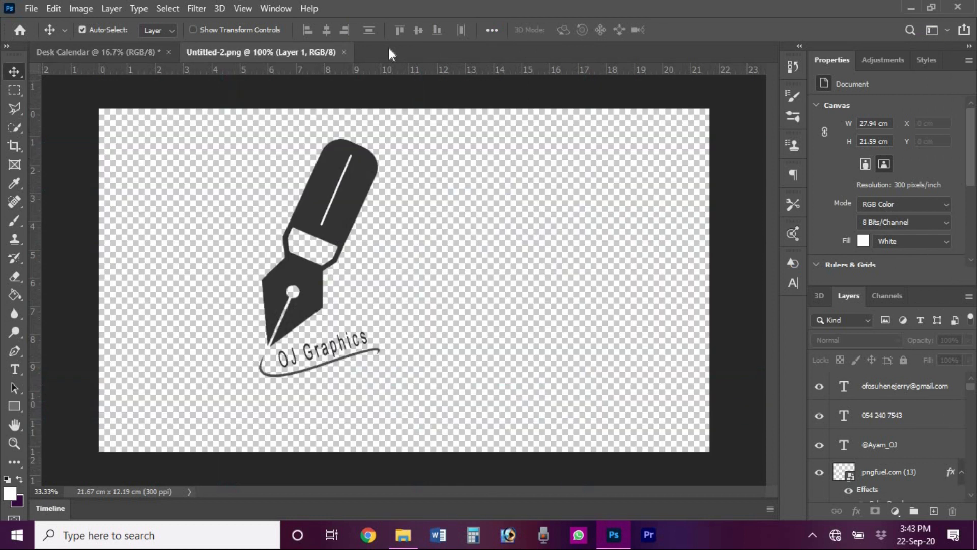
- Bring the pen logo from Untitled-2 onto the Desk Calendar and scale it to about 93% inside the circle
left_click_drag(354, 182, 261, 181)
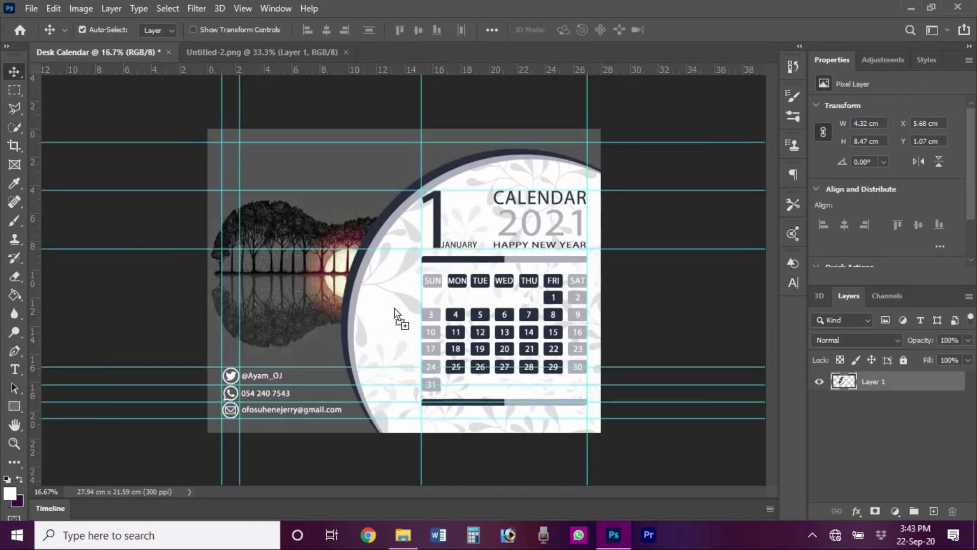
left_click_drag(394, 313, 456, 316)
key("ctrl+t")
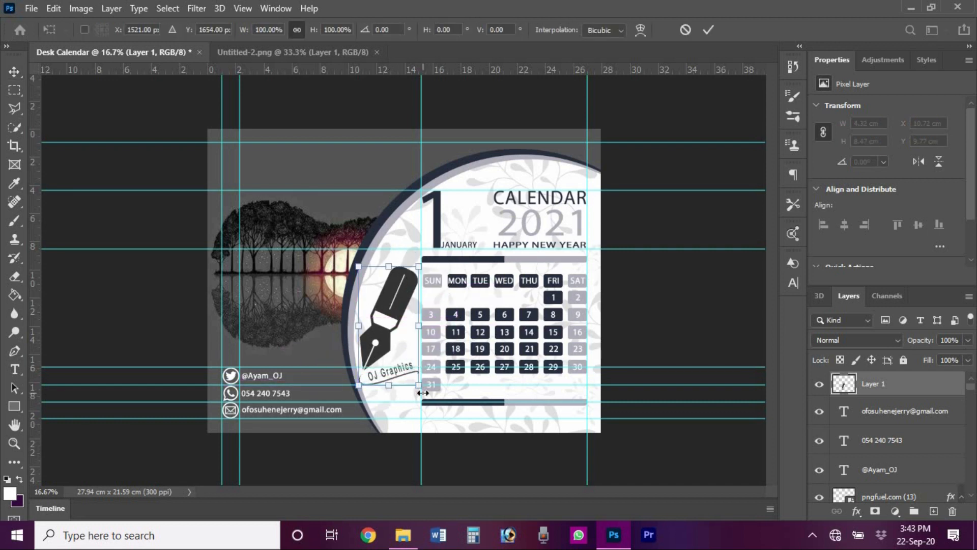
left_click_drag(416, 377, 407, 377)
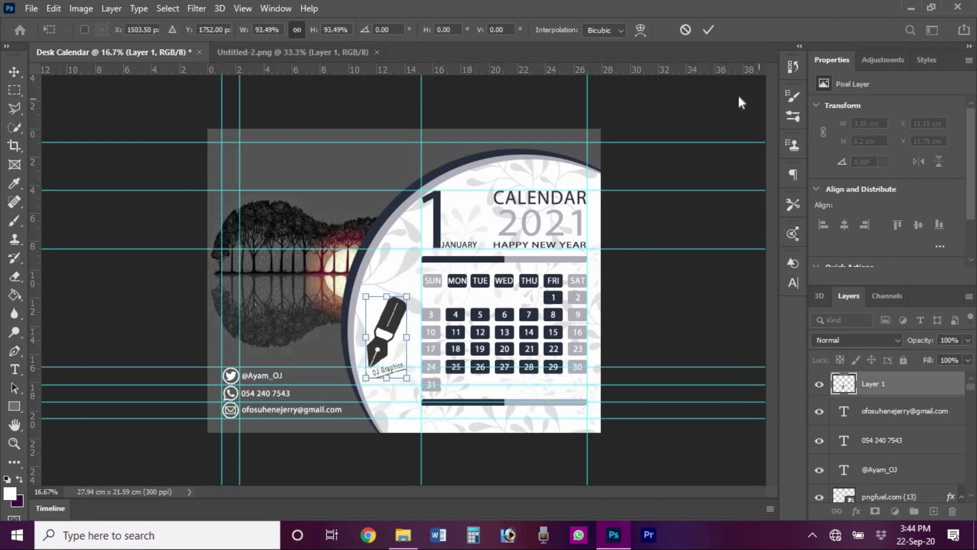
left_click(709, 30)
left_click(678, 291)
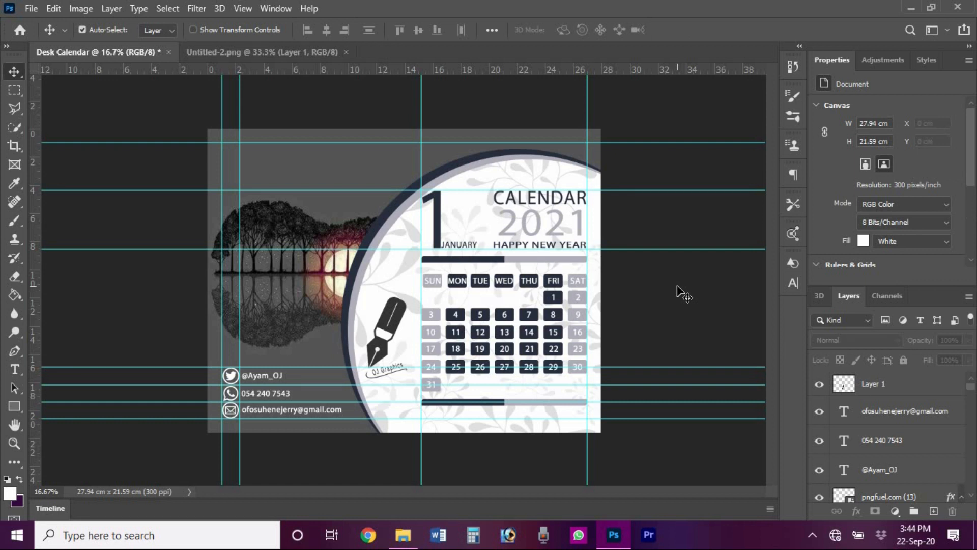